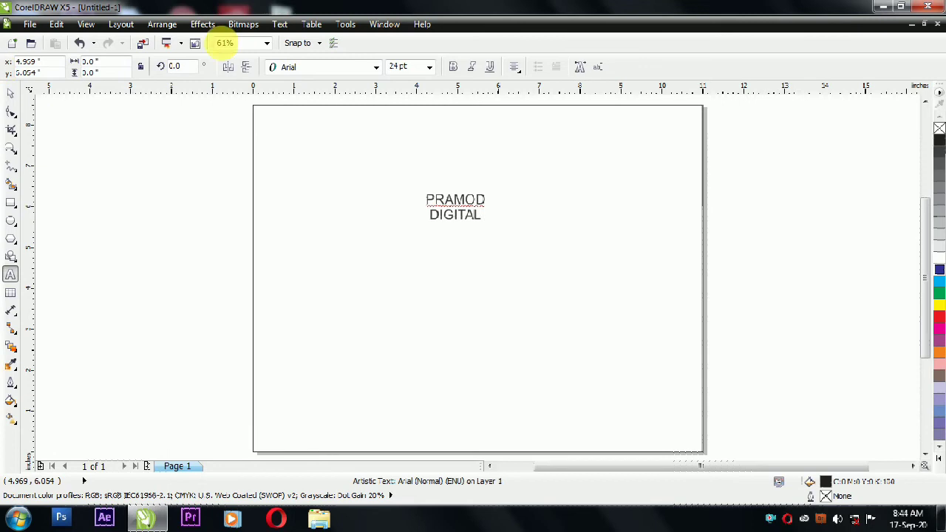
Step: Enlarge the two-line text to about 7.8 in wide and centre it on the page
click(12, 97)
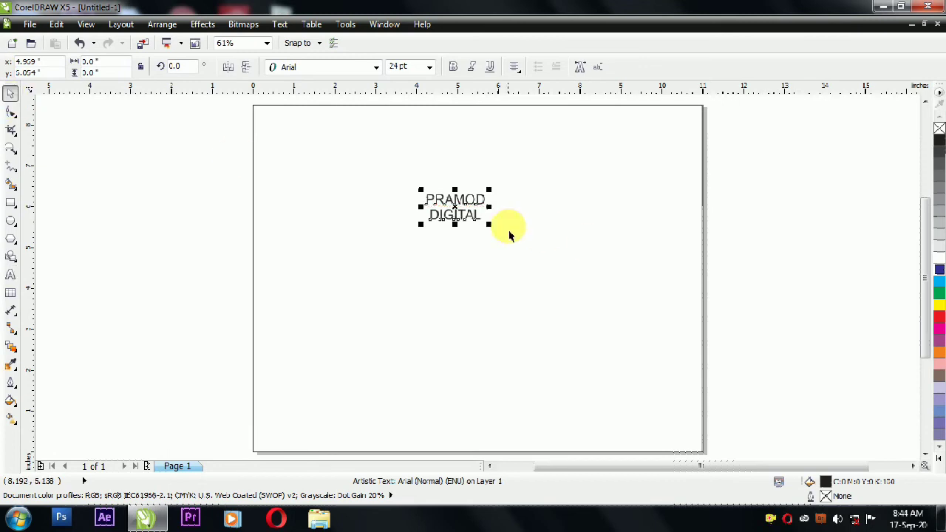
drag(489, 224, 662, 377)
key(p)
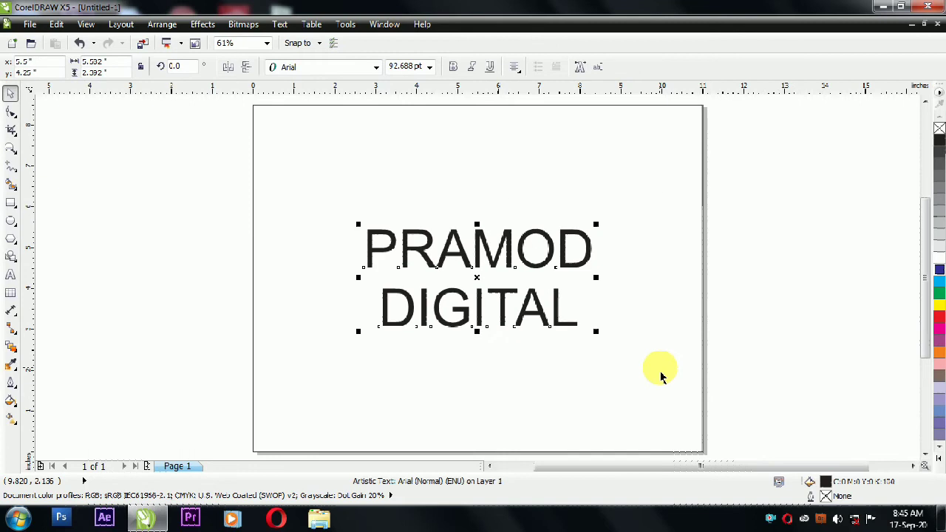
click(780, 147)
click(567, 235)
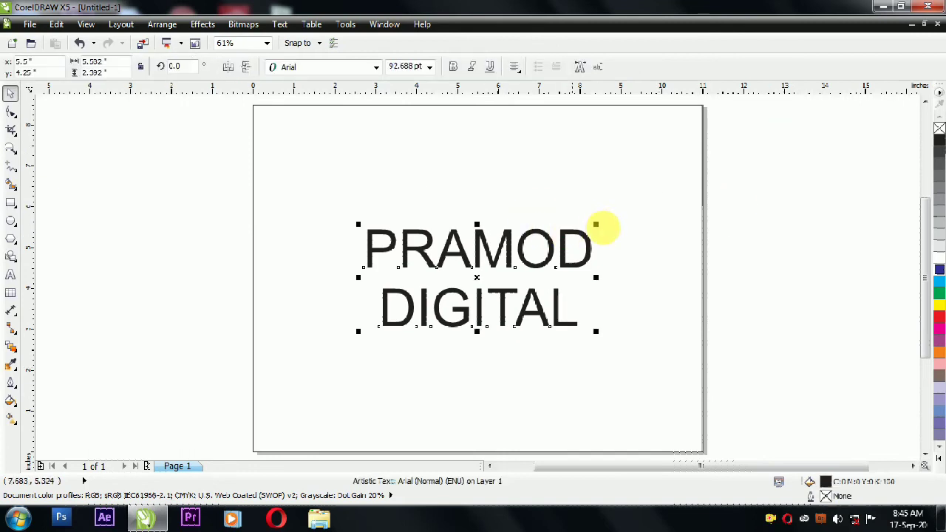
drag(600, 222, 653, 179)
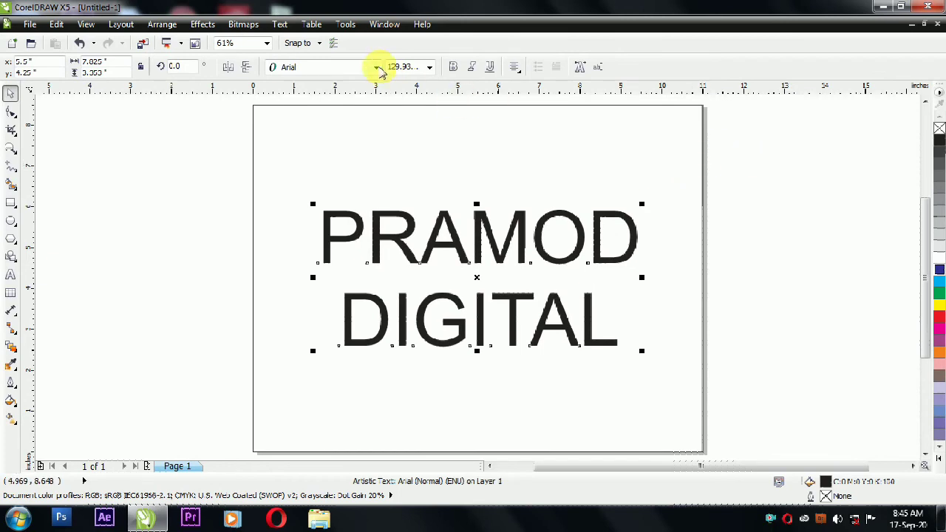
Step: Try the Freehand521 BT font on the text, and settle on Futura-Bold
click(376, 68)
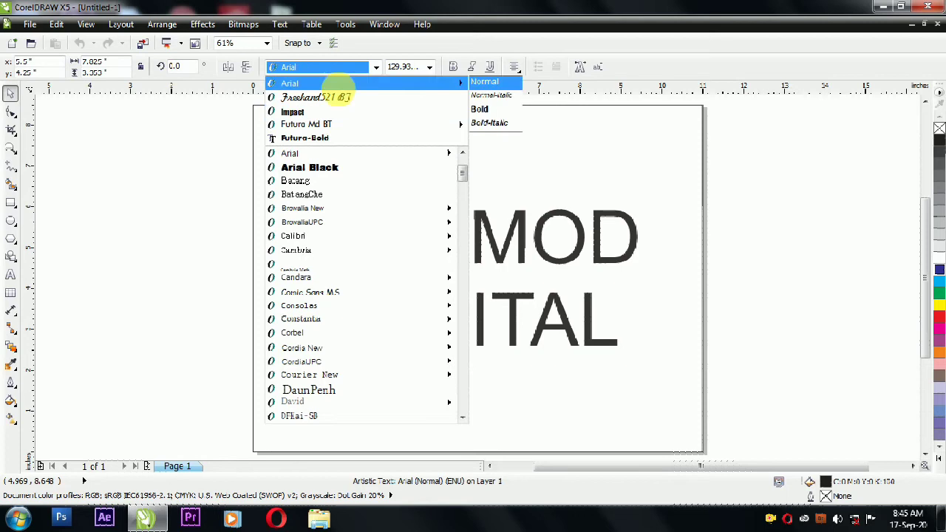
click(333, 97)
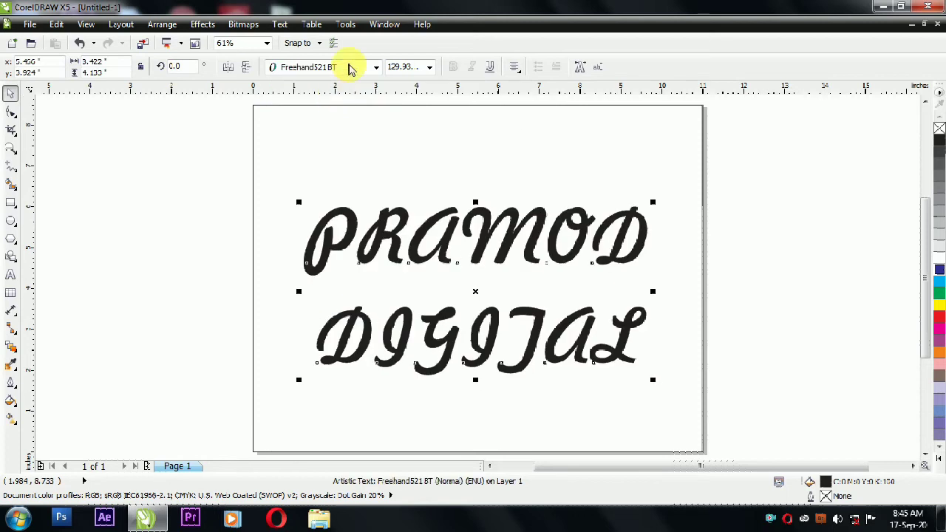
click(377, 67)
scroll(332, 363, down, 4)
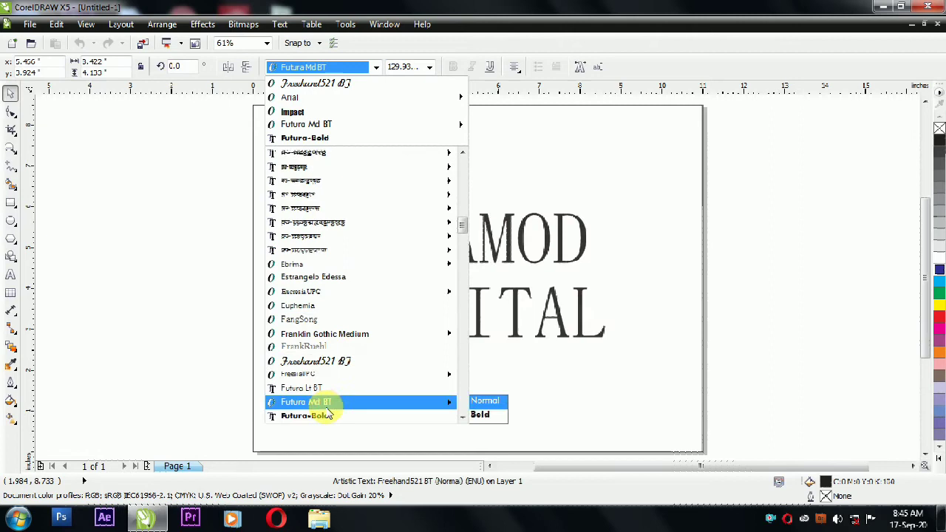
scroll(331, 403, down, 1)
click(331, 402)
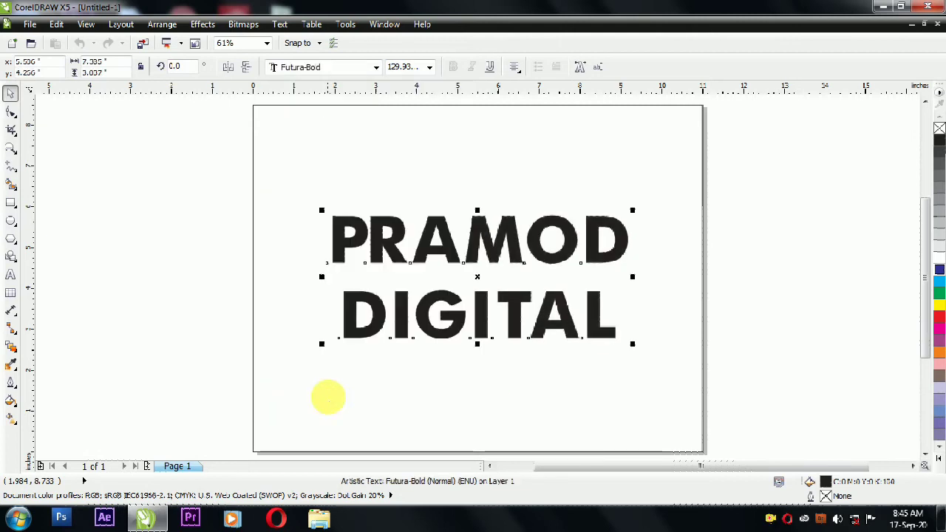
Step: Fill the text with red and enlarge it from its centre to about 156.5 pt
click(204, 233)
click(440, 232)
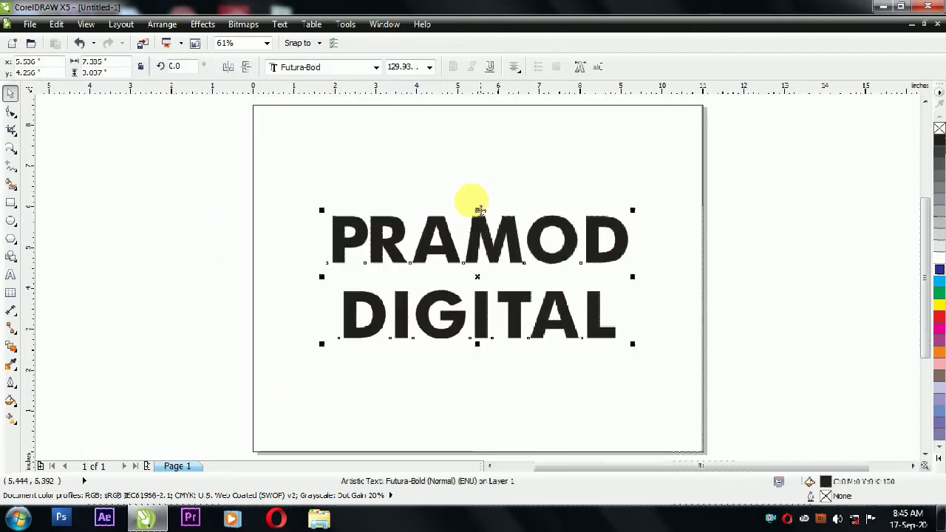
click(940, 319)
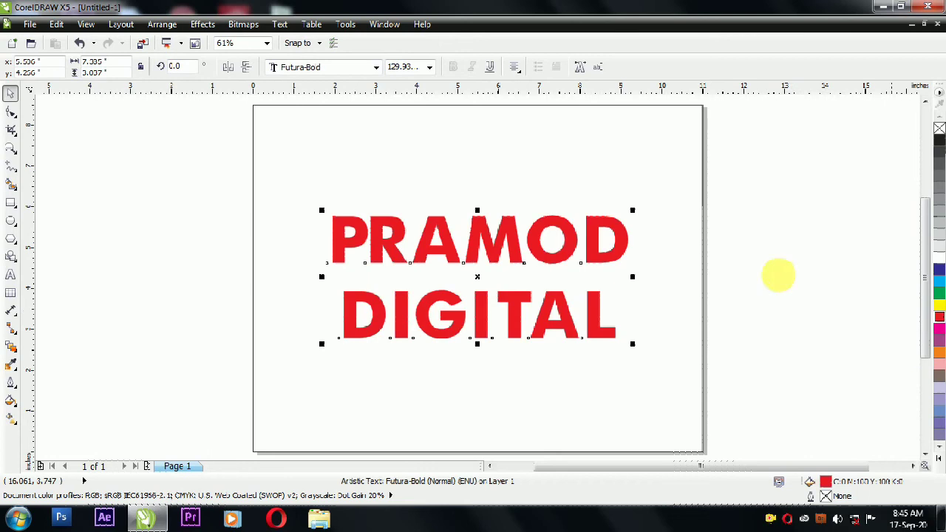
drag(631, 212, 670, 202)
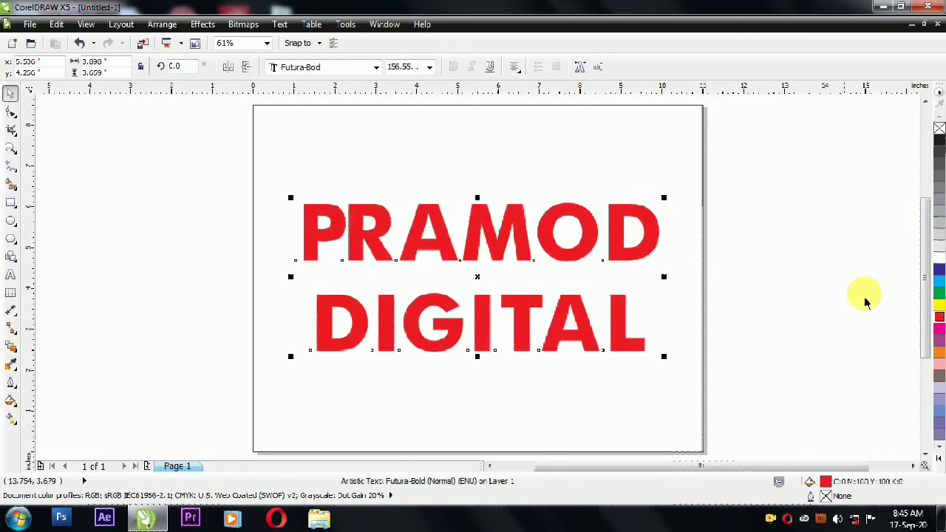
Step: Give the red text a white 4 pt outline with rounded corners and line caps, placed behind the fill and scaling with the image
right_click(940, 260)
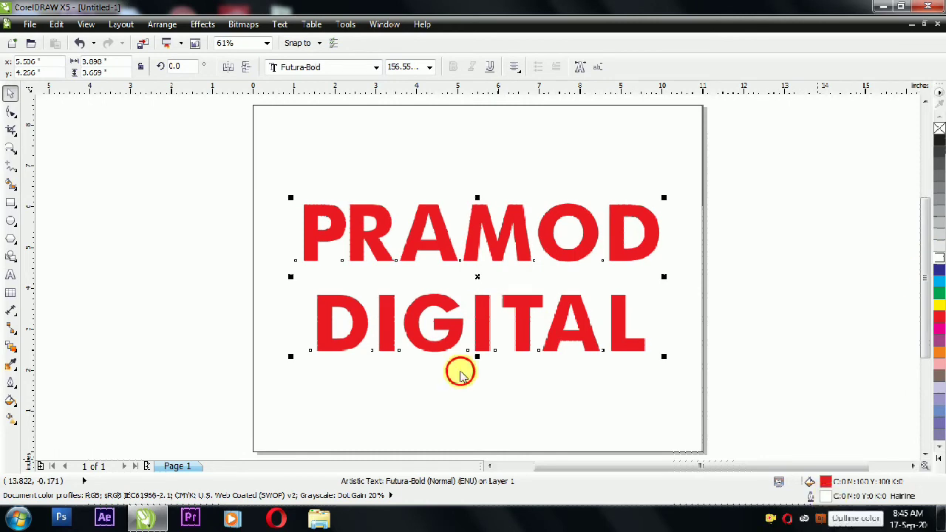
double_click(826, 496)
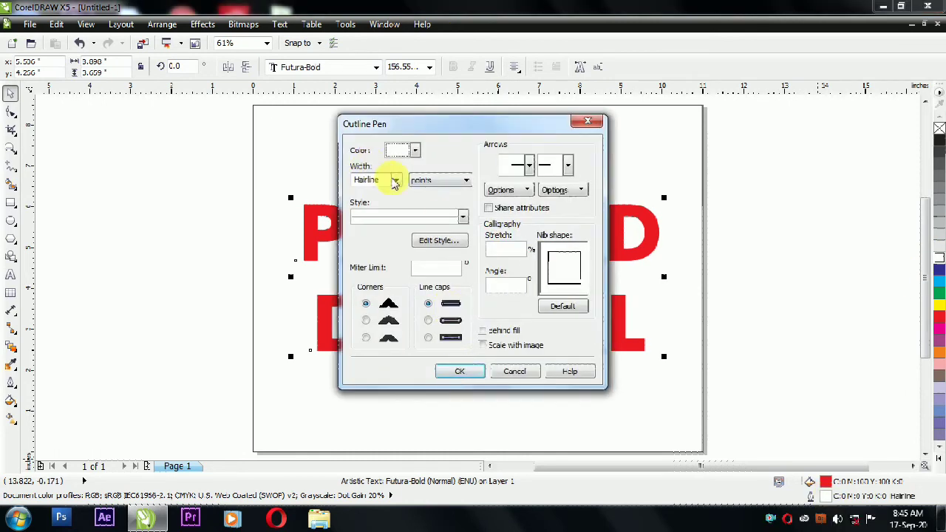
click(396, 182)
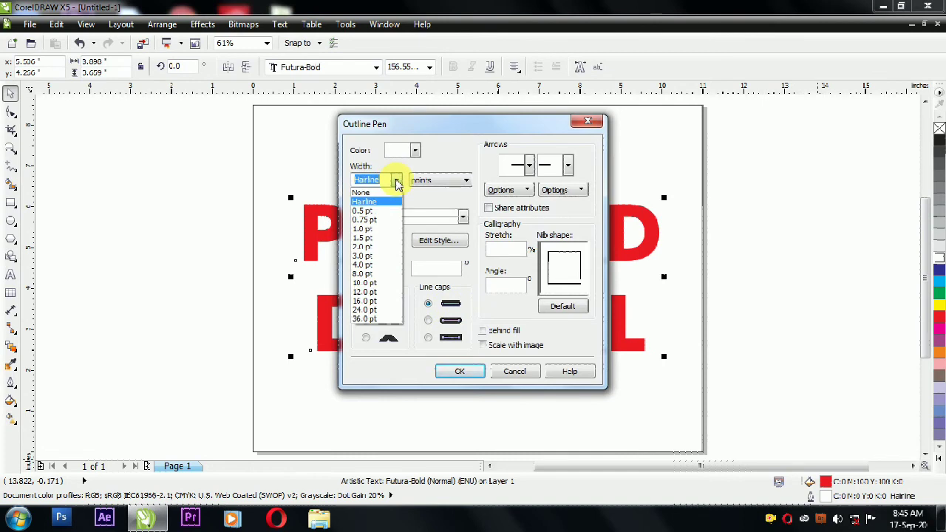
click(368, 265)
click(482, 332)
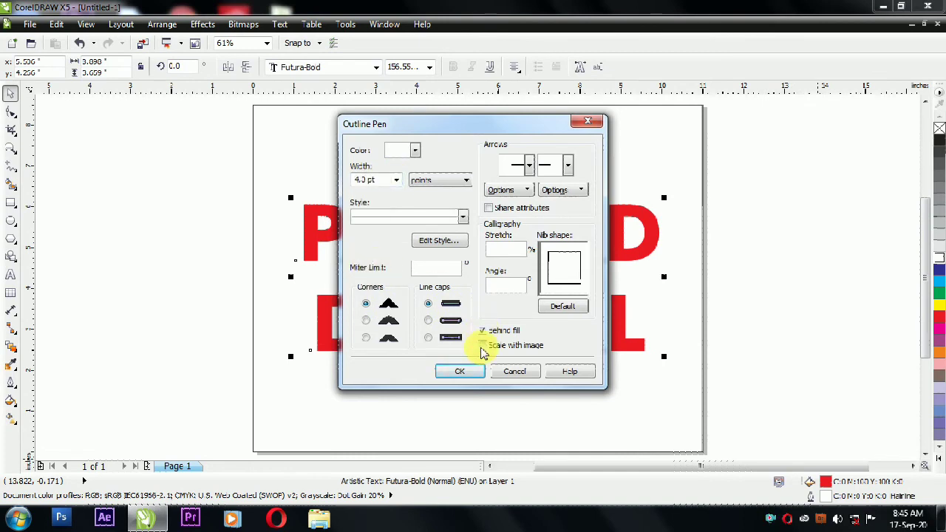
click(556, 309)
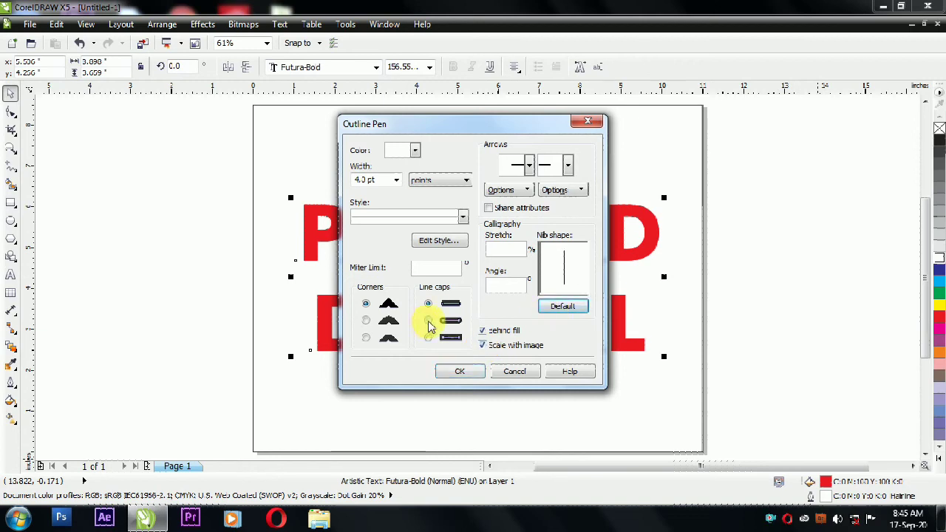
click(448, 320)
click(366, 321)
click(555, 311)
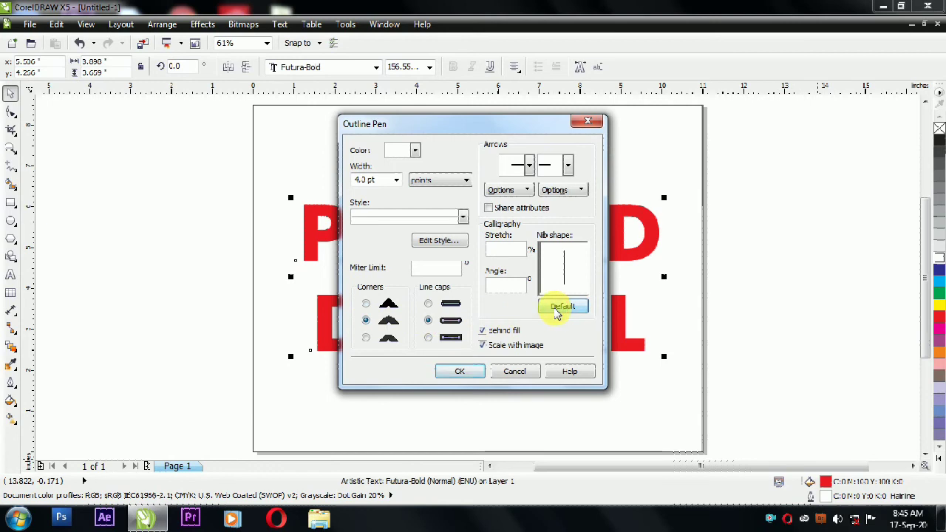
click(473, 372)
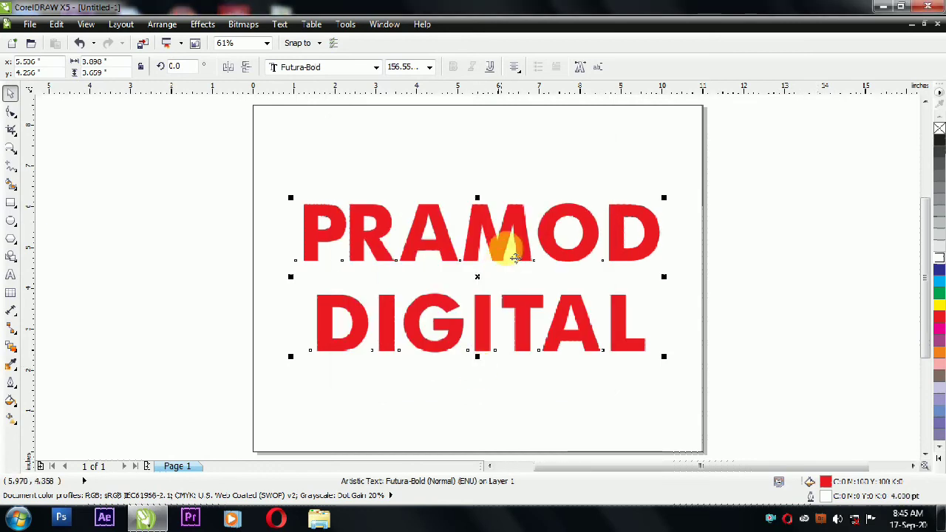
Step: Place a copy of the text behind the red original, offset slightly down and to the left, with blue fill and outline
mouse_move(523, 232)
mouse_down()
mouse_move(519, 239)
mouse_move(523, 232)
mouse_up()
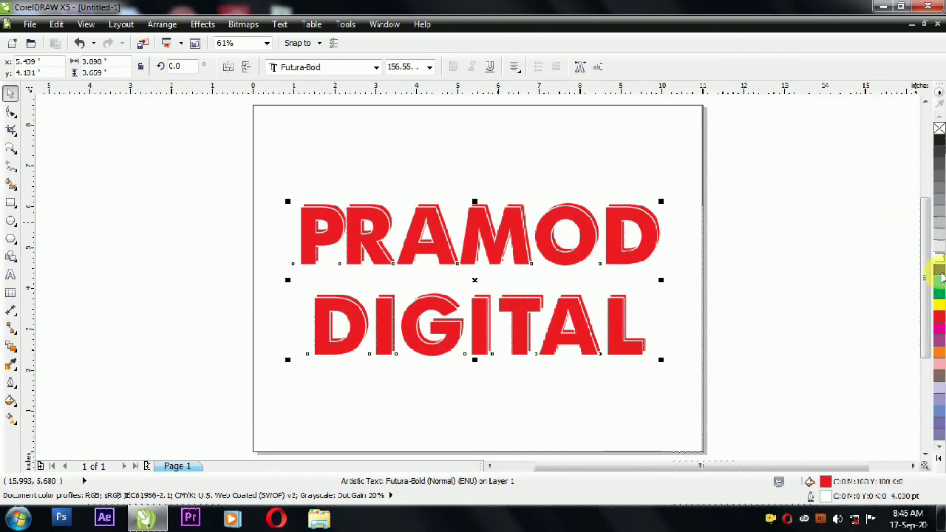
click(941, 273)
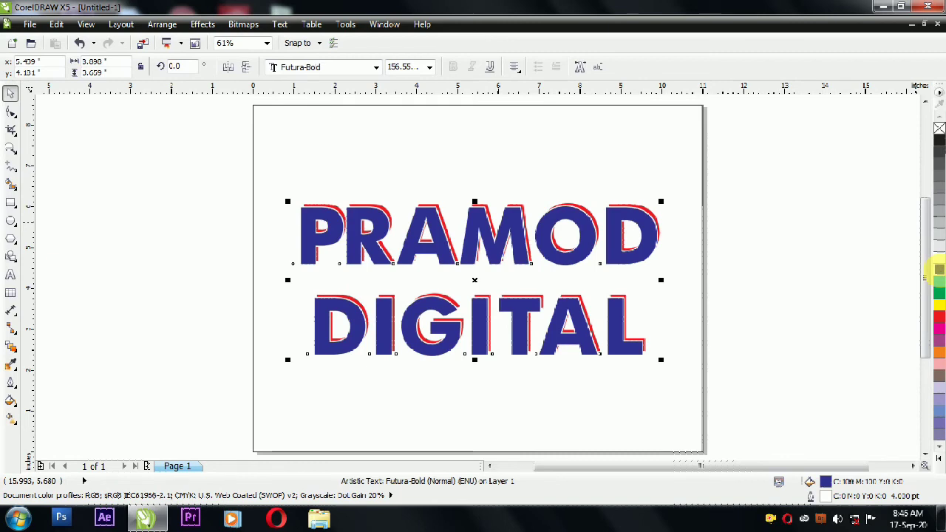
click(935, 265)
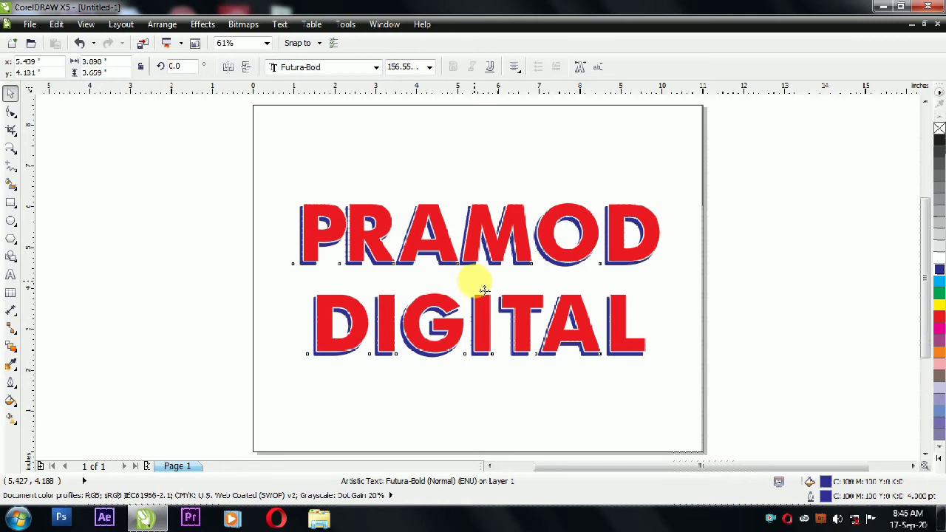
drag(475, 281, 472, 281)
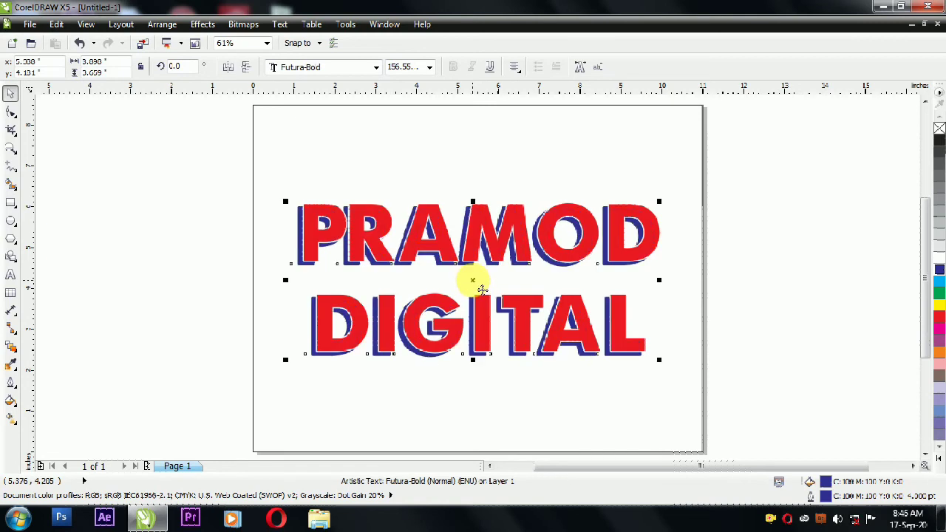
Step: Set the outline width of both the red and blue texts to 8 pt, keeping it behind the fill and scaling with the image
drag(215, 150, 771, 425)
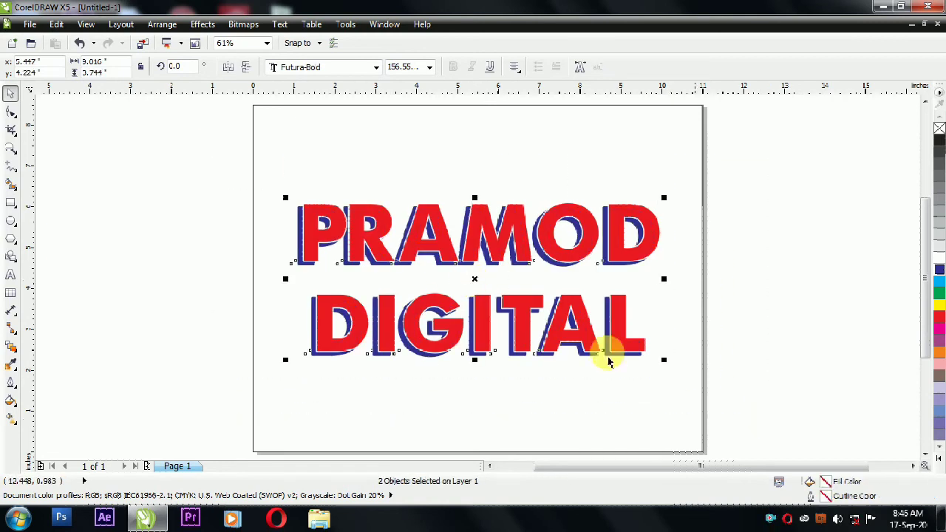
double_click(825, 499)
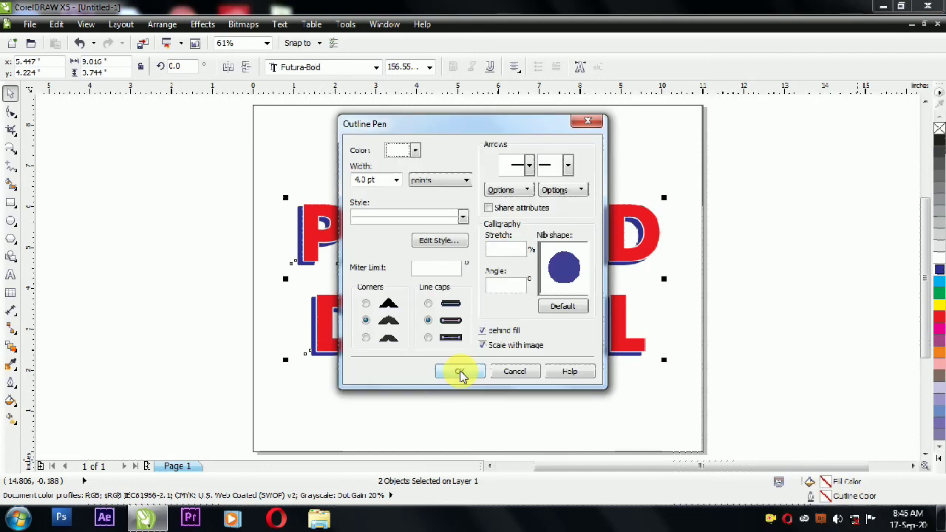
click(395, 181)
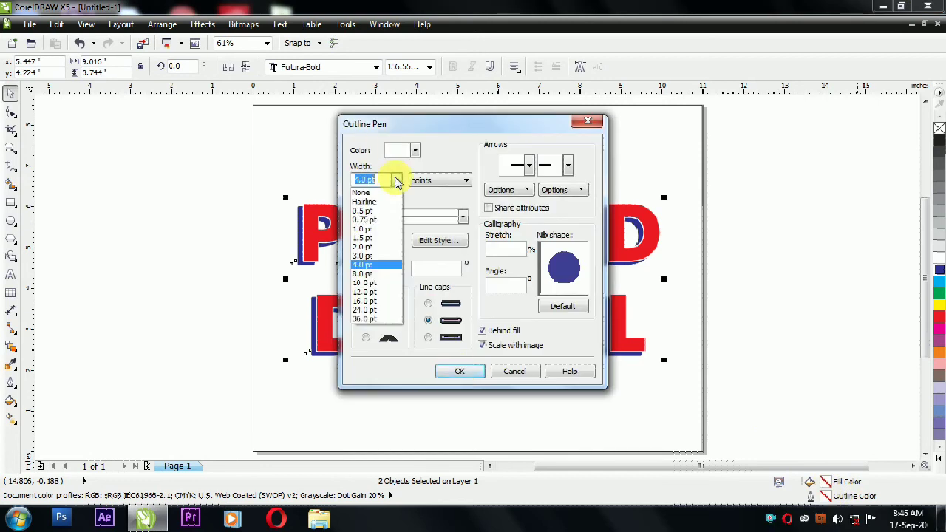
click(386, 275)
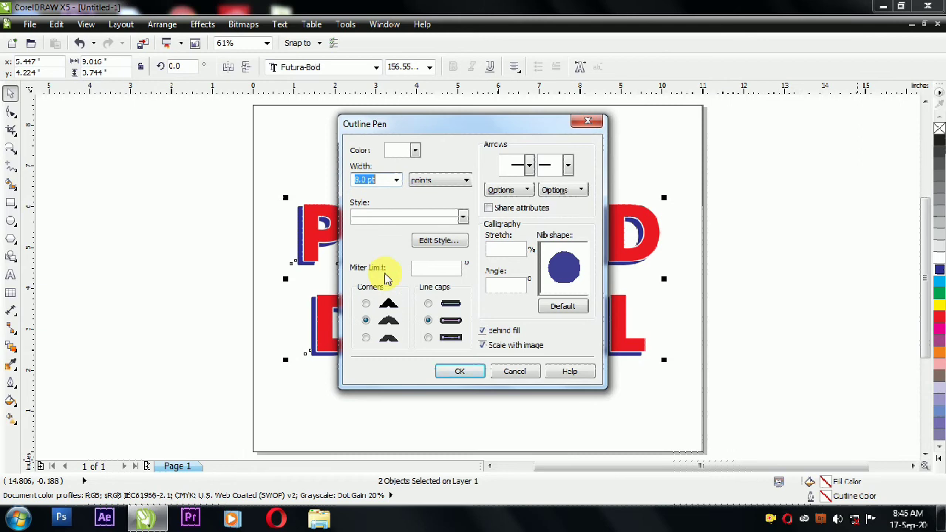
click(484, 333)
click(569, 309)
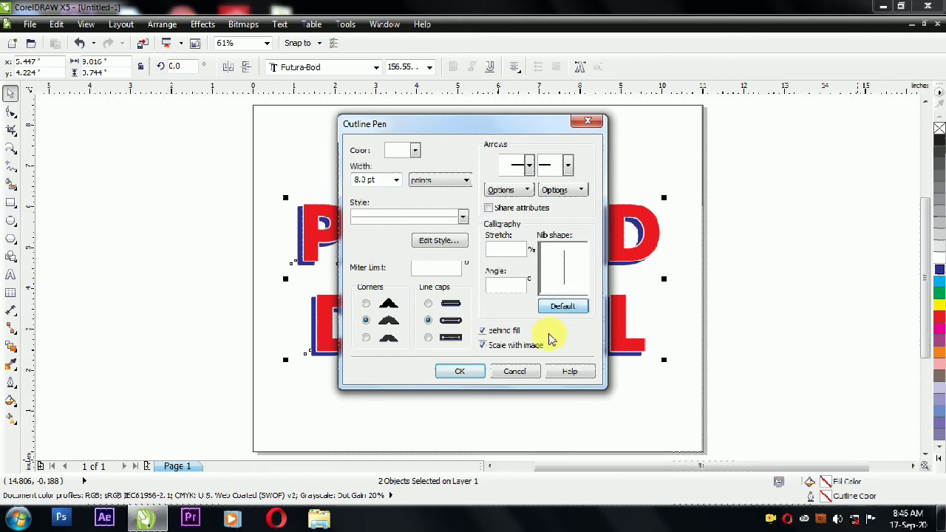
click(477, 373)
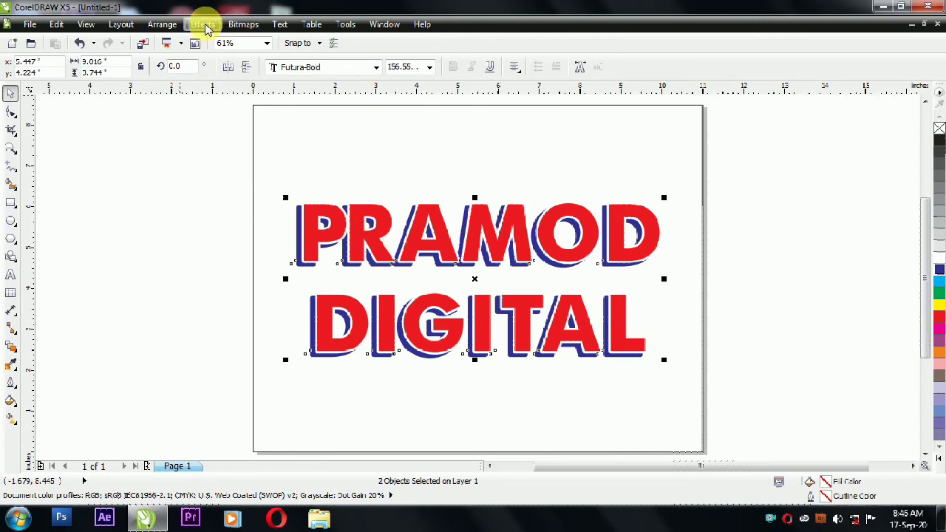
Step: Blend the red text and its blue copy using 20 steps and 0 degrees rotation, and deselect the result
click(283, 26)
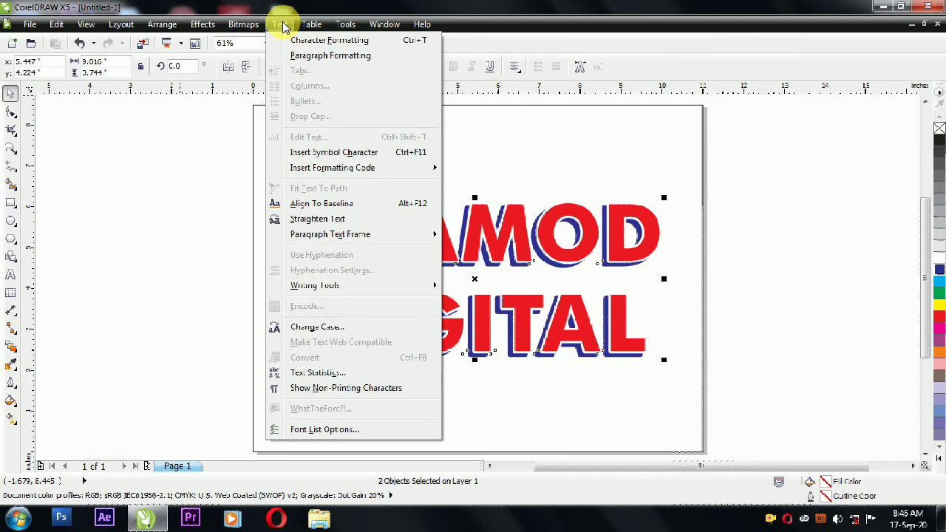
mouse_move(204, 27)
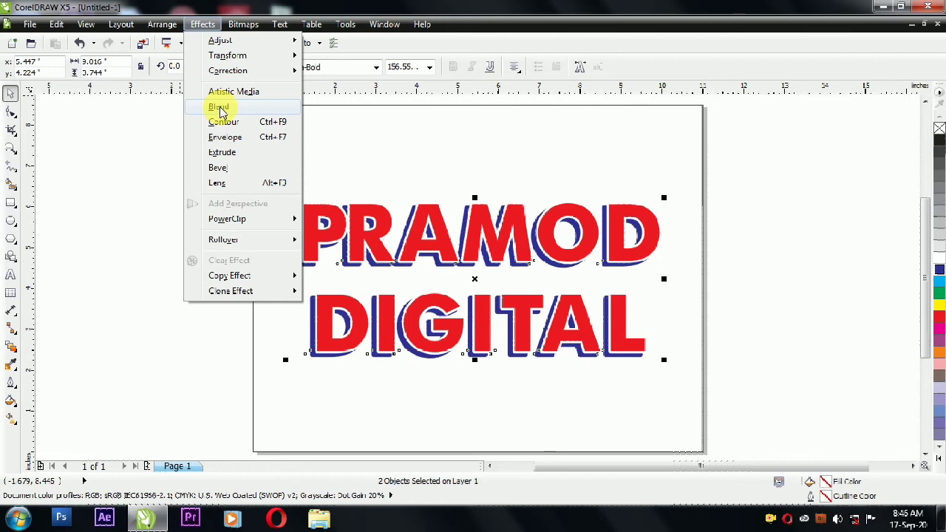
click(218, 107)
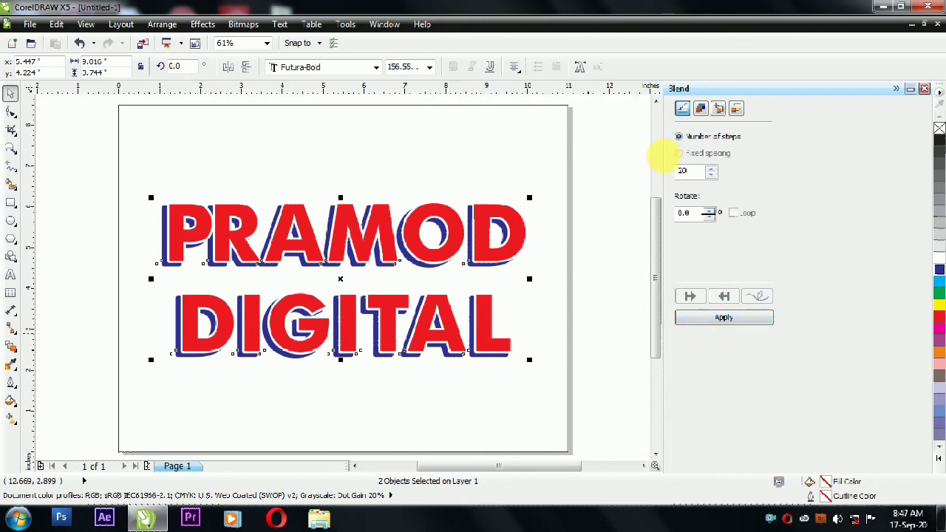
drag(813, 177, 792, 215)
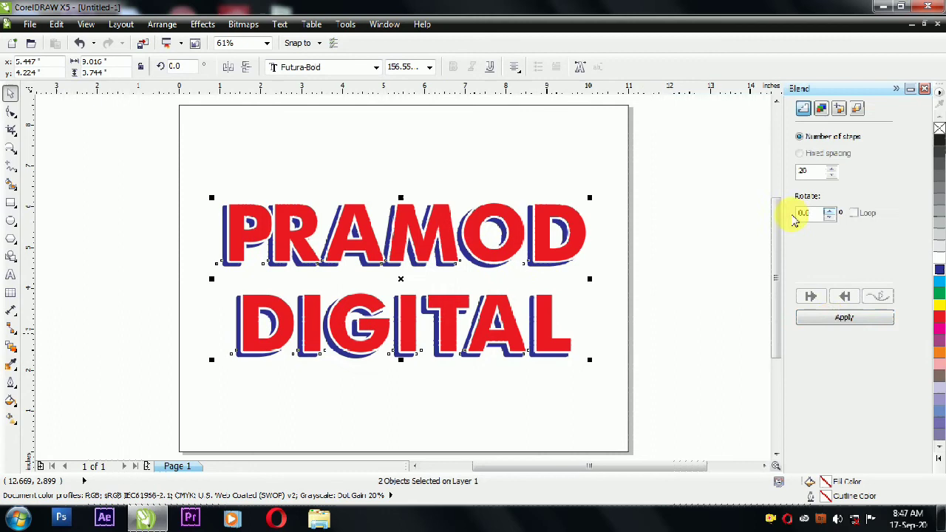
click(835, 319)
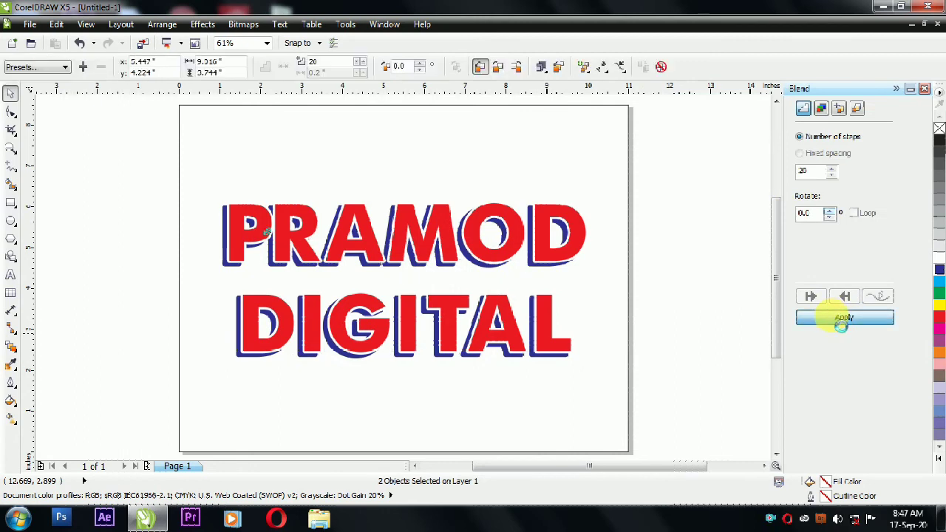
click(697, 296)
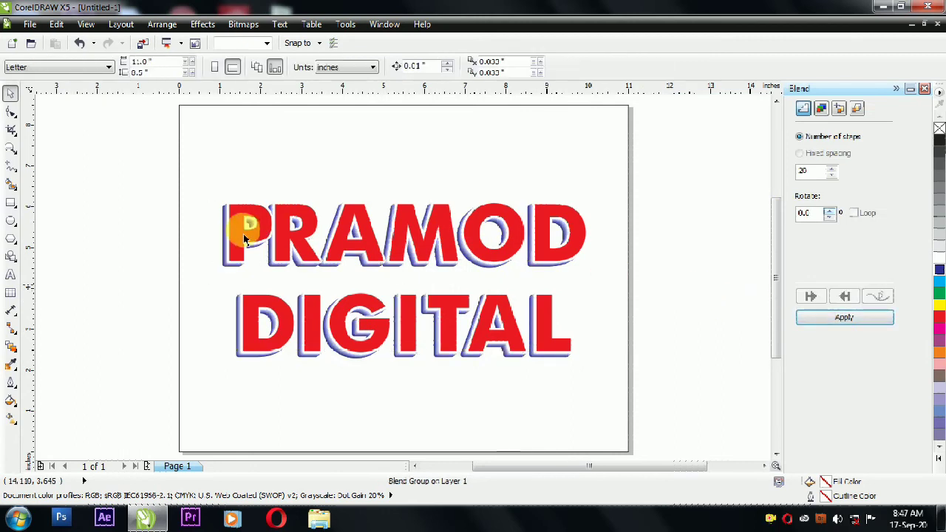
Step: Move the red front text about 0.26 in right and 0.3 in up to deepen the blended extrusion
click(11, 148)
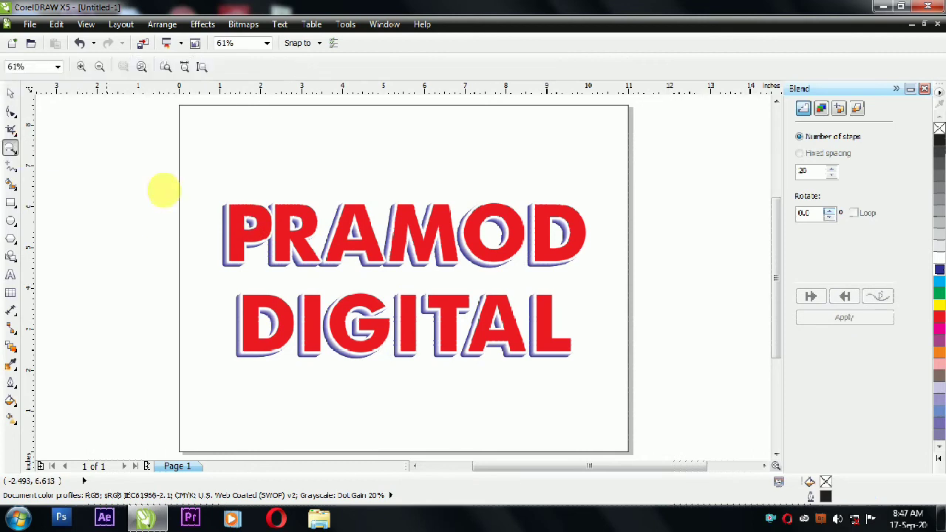
drag(190, 190, 292, 296)
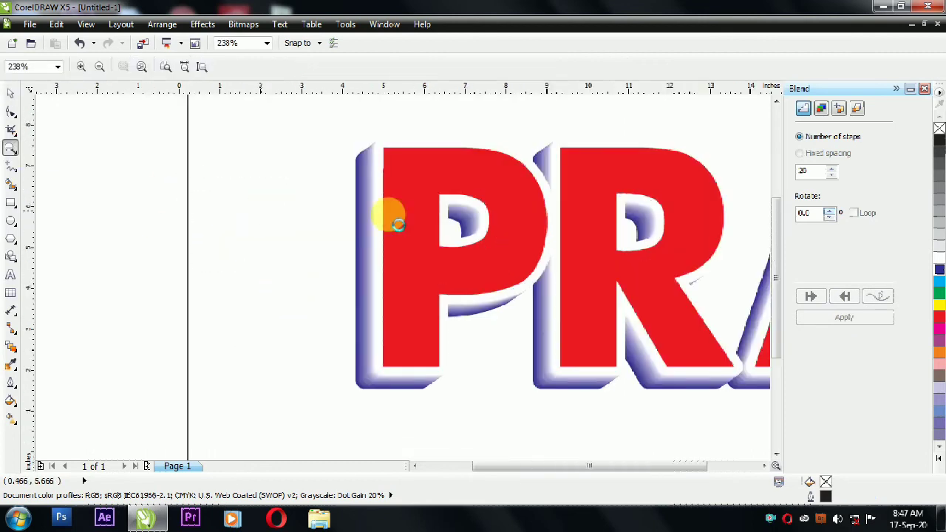
key(F3)
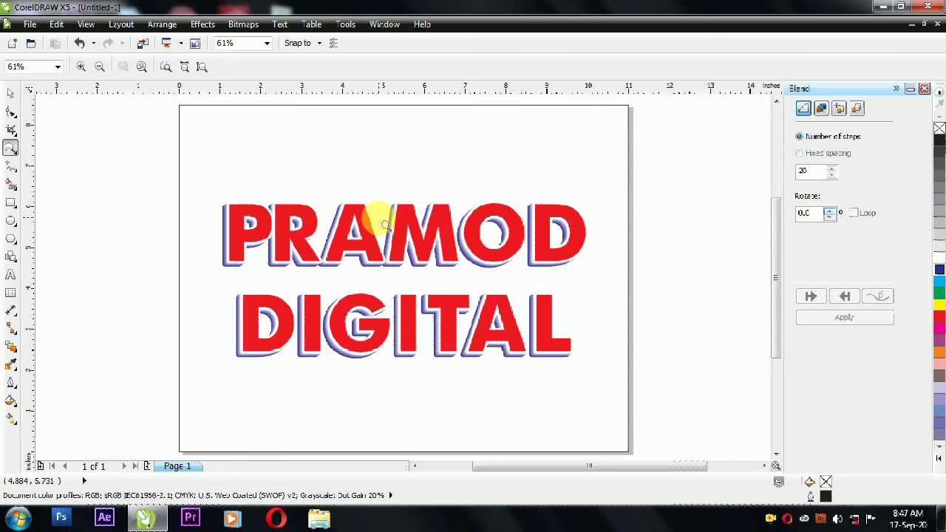
click(11, 95)
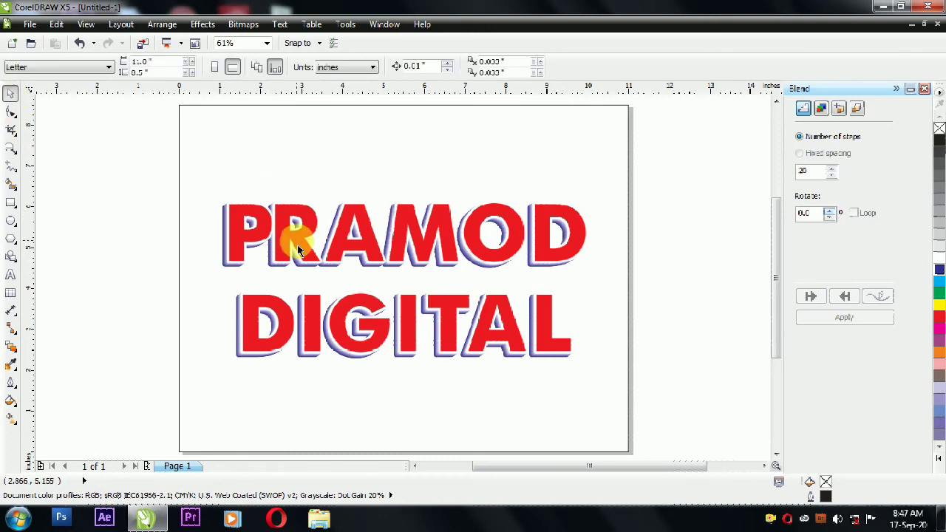
click(405, 261)
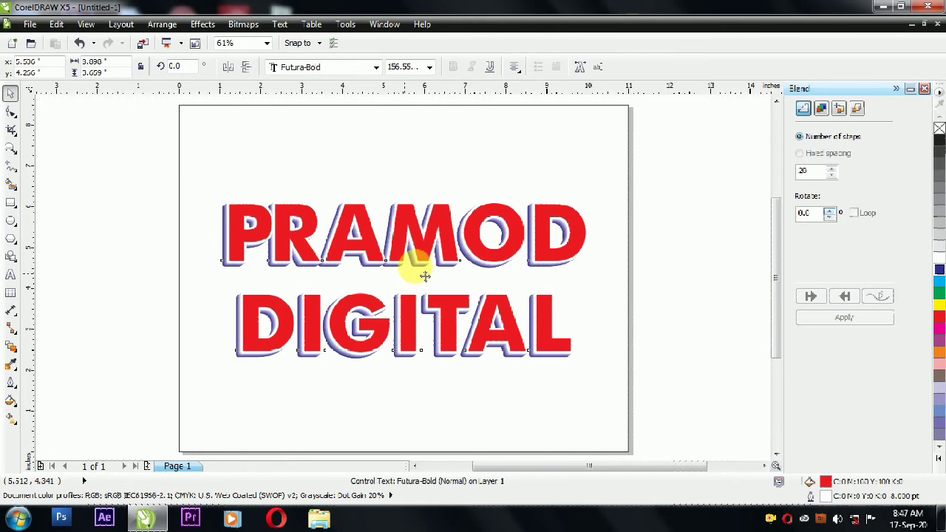
drag(425, 276, 415, 262)
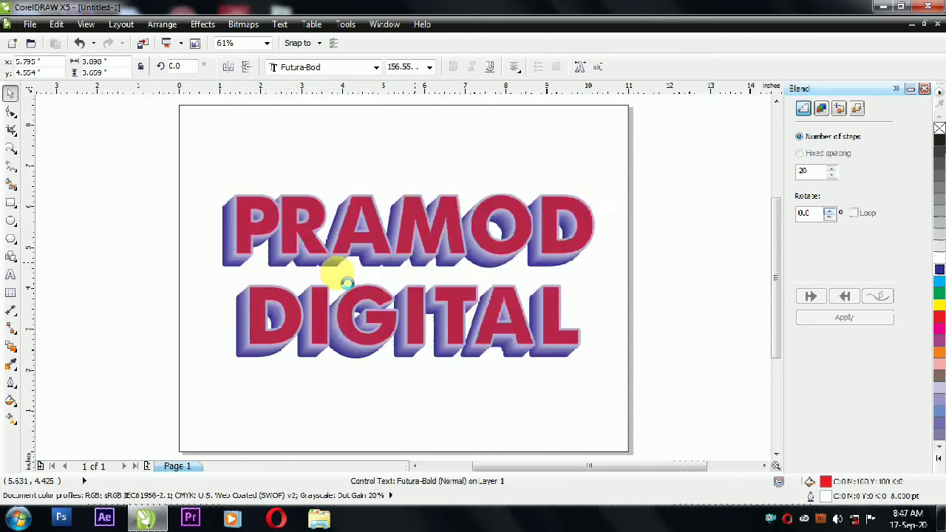
click(688, 237)
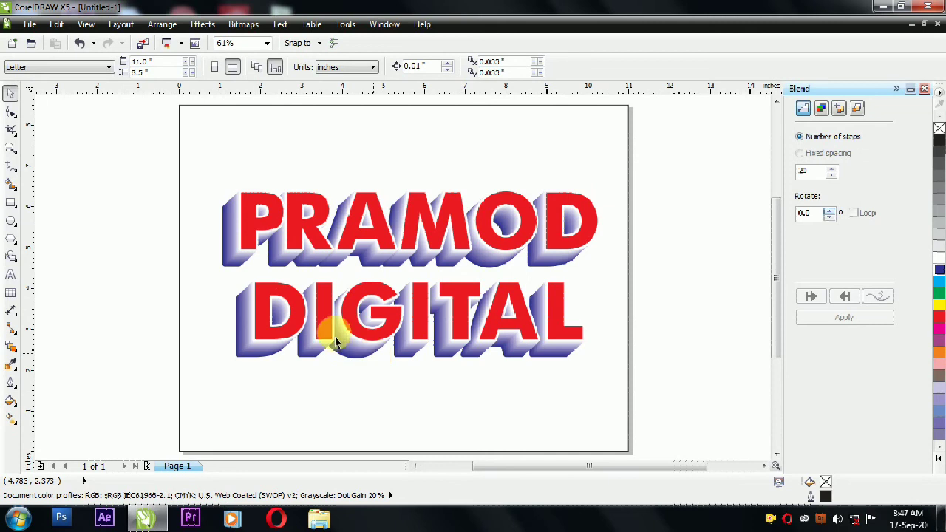
Step: Clear the blend between the red text and its blue copy
click(10, 150)
drag(154, 162, 657, 416)
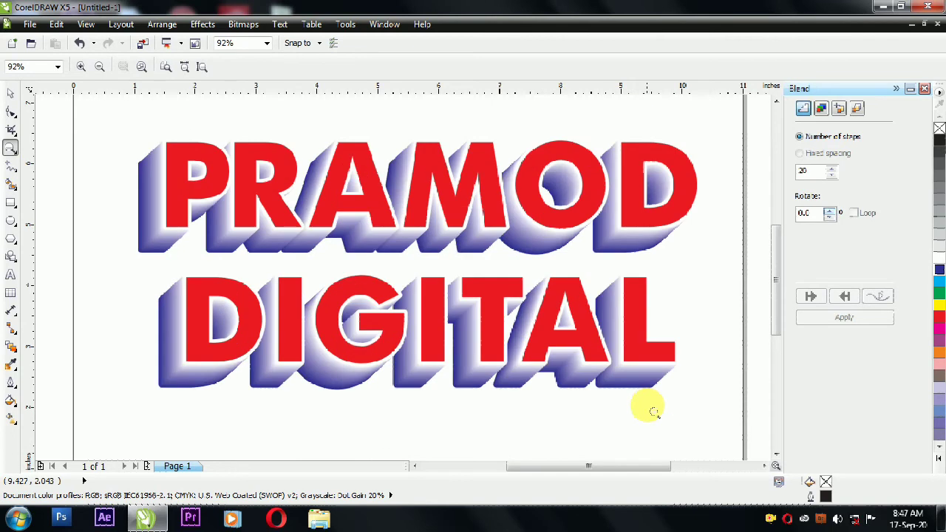
click(11, 98)
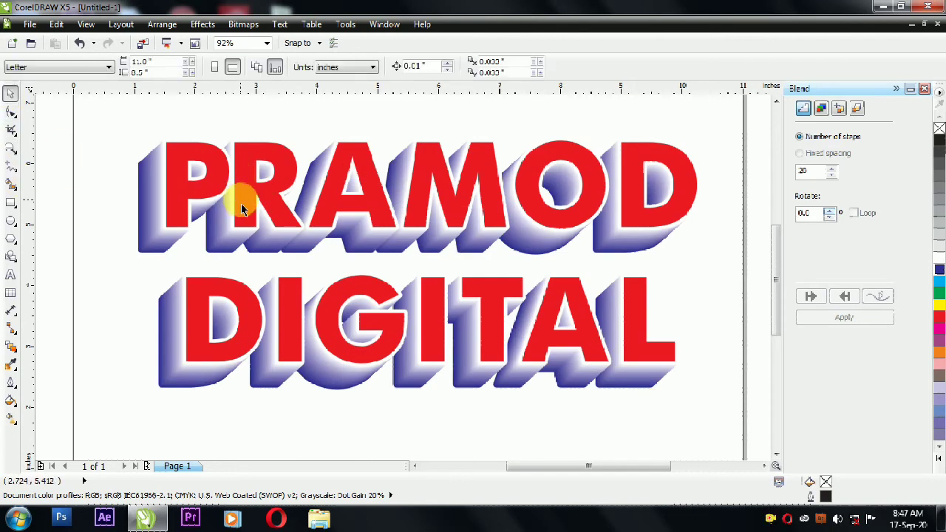
click(244, 205)
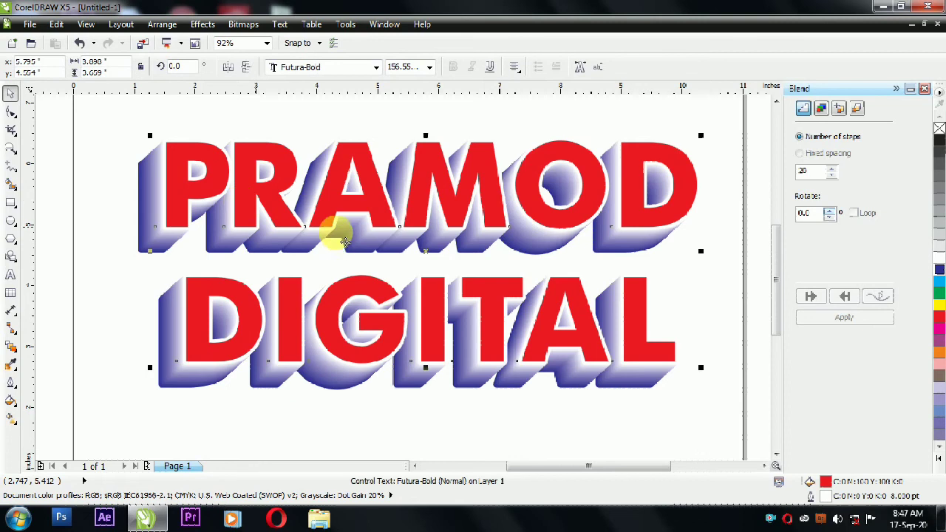
click(161, 253)
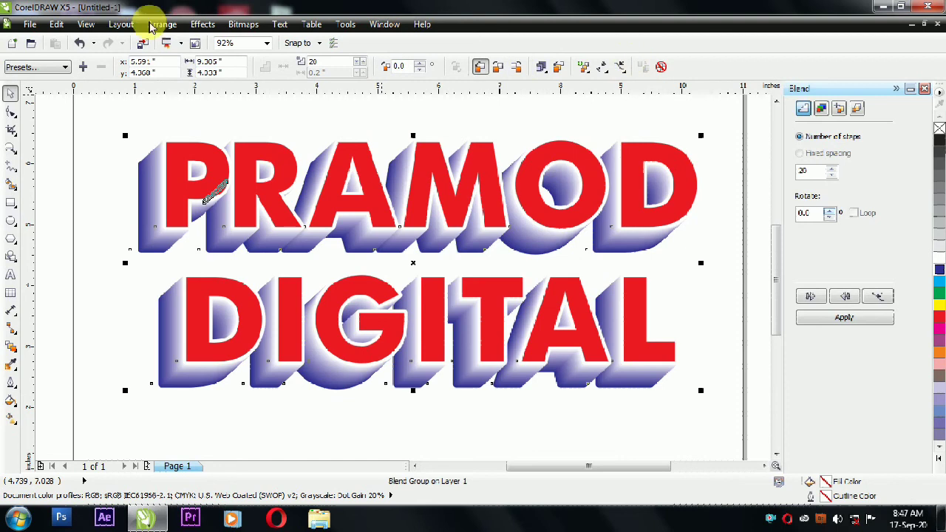
click(661, 67)
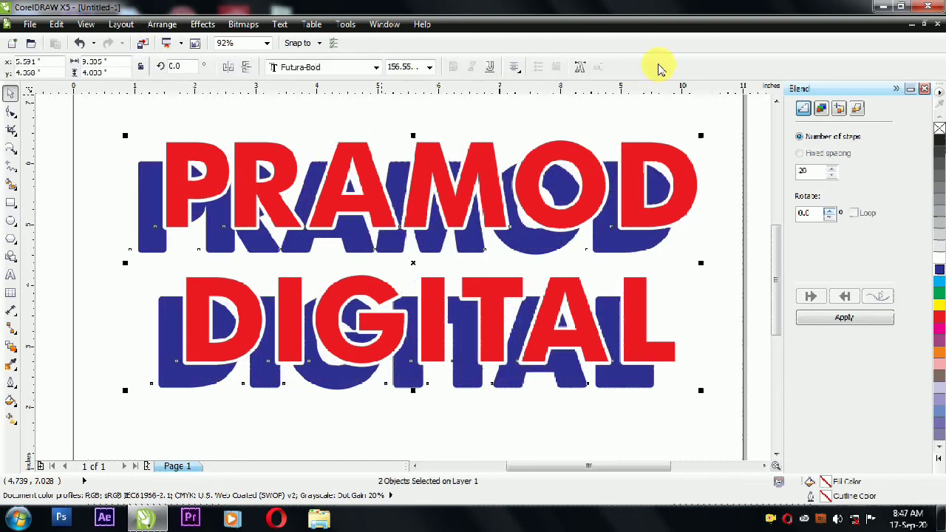
Step: Break the red artistic text apart into two separate lines
click(697, 173)
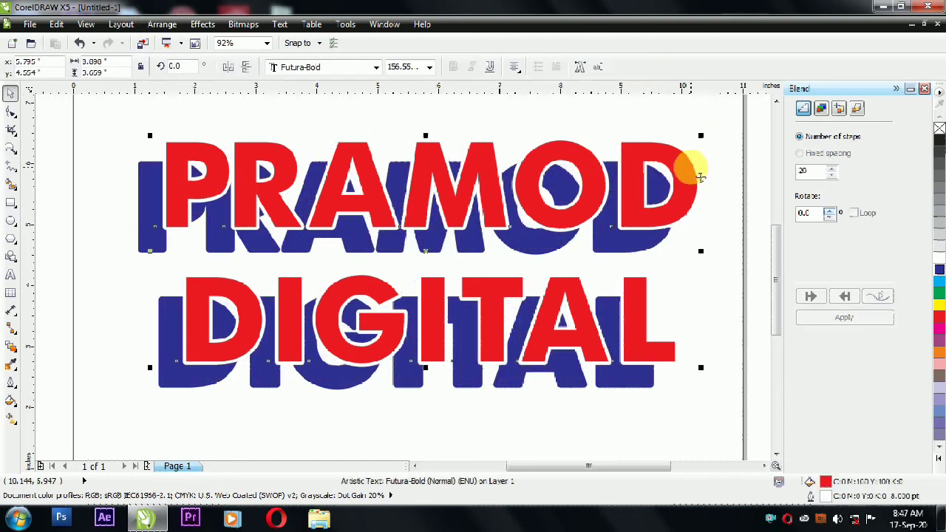
click(162, 23)
click(176, 180)
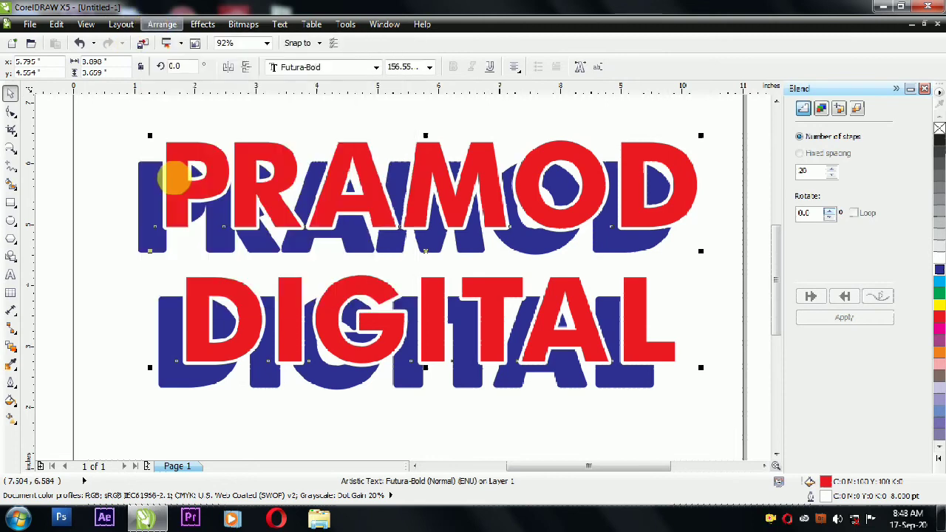
Step: Delete the page-sized rectangle and break the blue artistic text apart into two separate lines
click(147, 206)
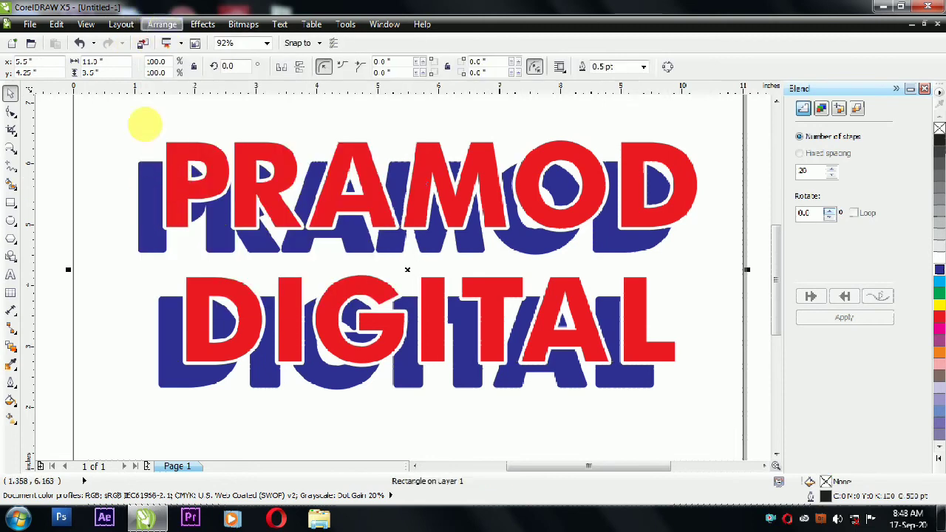
key(Delete)
click(141, 167)
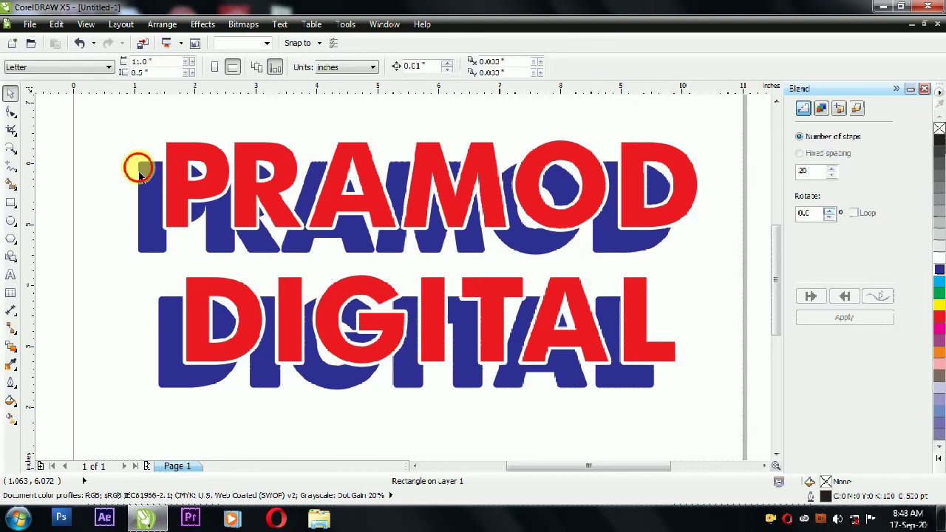
click(162, 24)
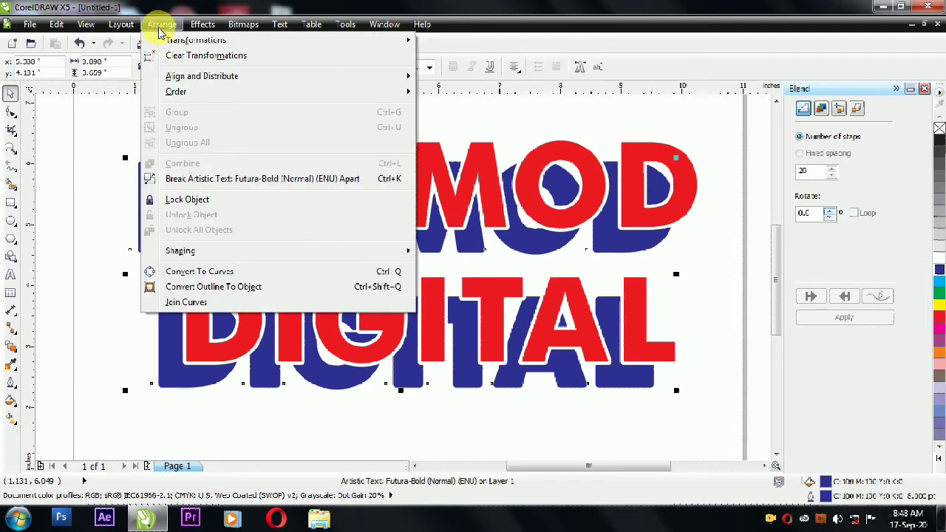
click(170, 179)
Step: Apply a linear fountain fill at 270 degrees to the upper red text line, starting in red at its top
click(190, 160)
click(12, 420)
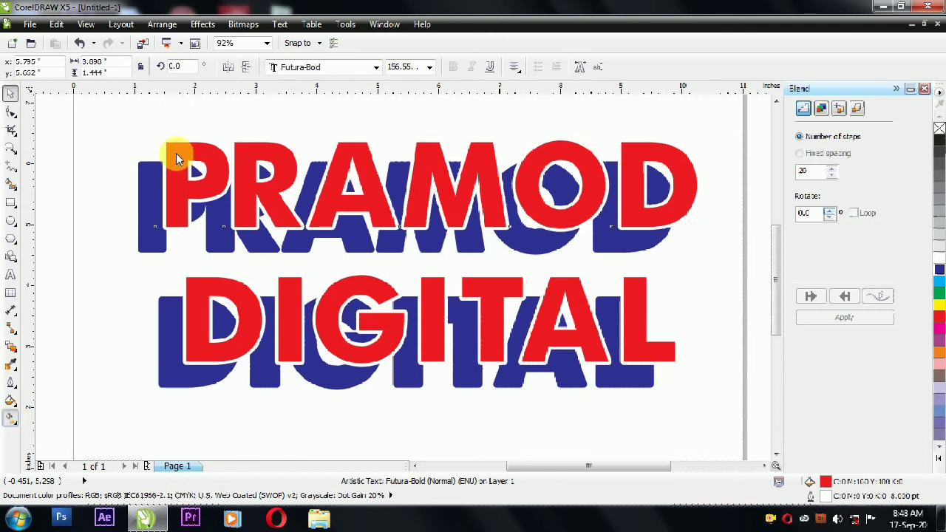
click(176, 153)
drag(178, 210, 175, 213)
Step: Set the end colour of the upper line's gradient to dark brown, CMYK 37, 86, 99, 56
click(177, 66)
drag(221, 118, 223, 162)
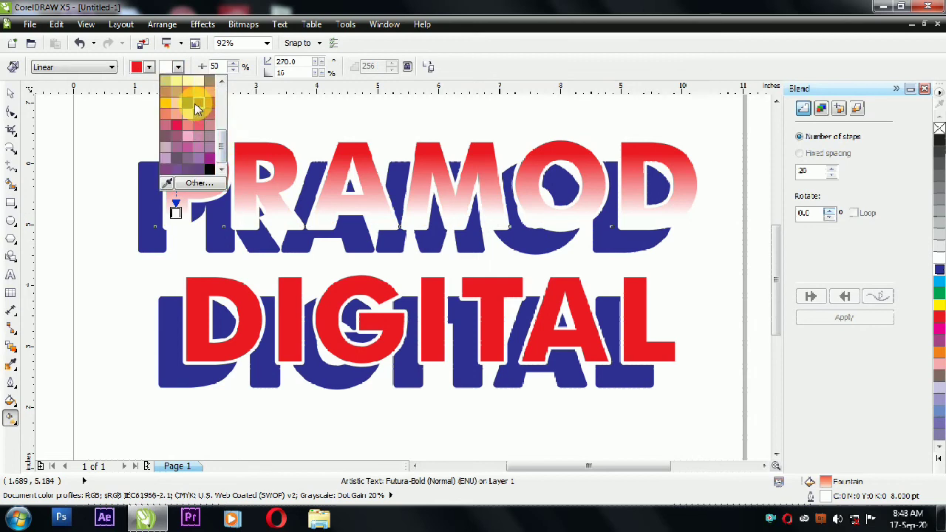
click(196, 104)
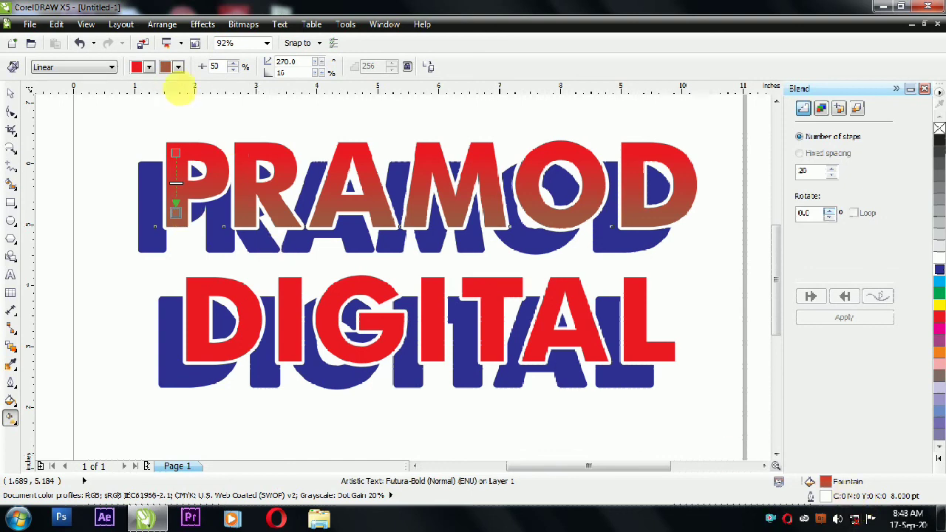
click(179, 67)
click(207, 190)
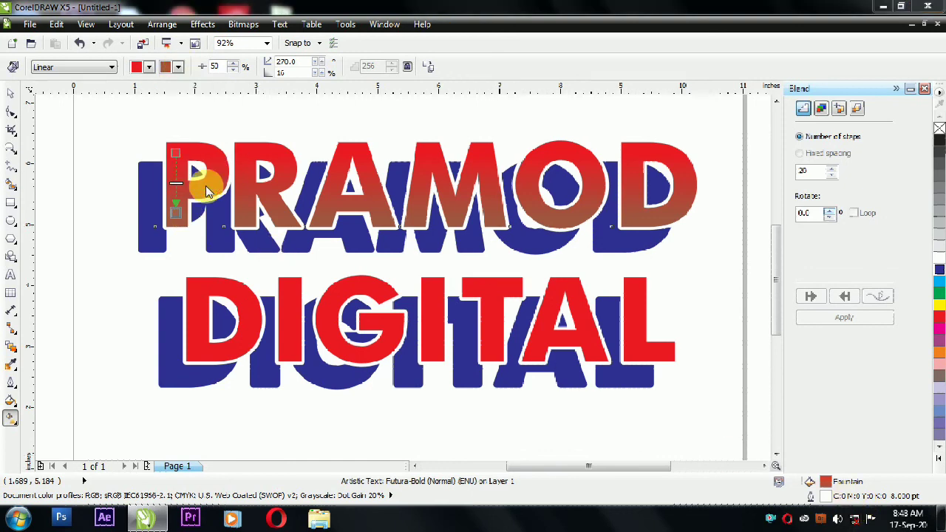
click(603, 201)
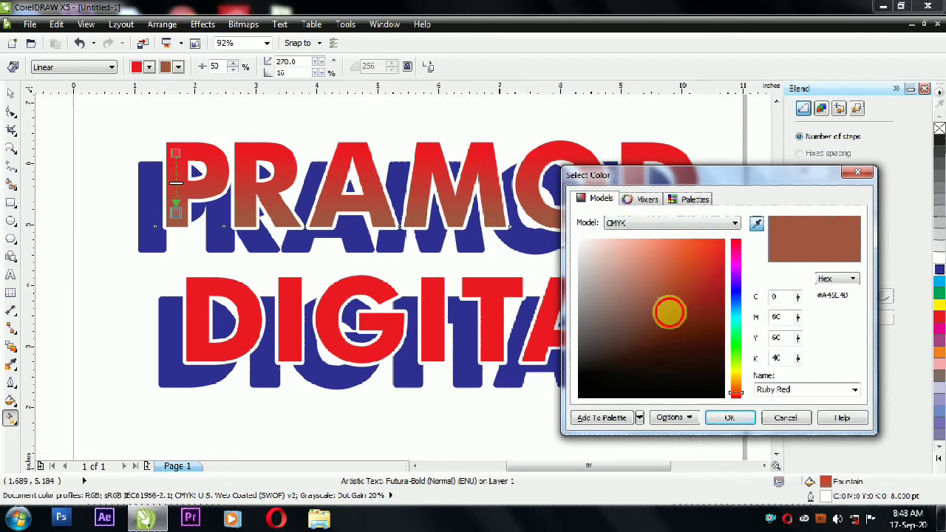
drag(669, 312, 679, 339)
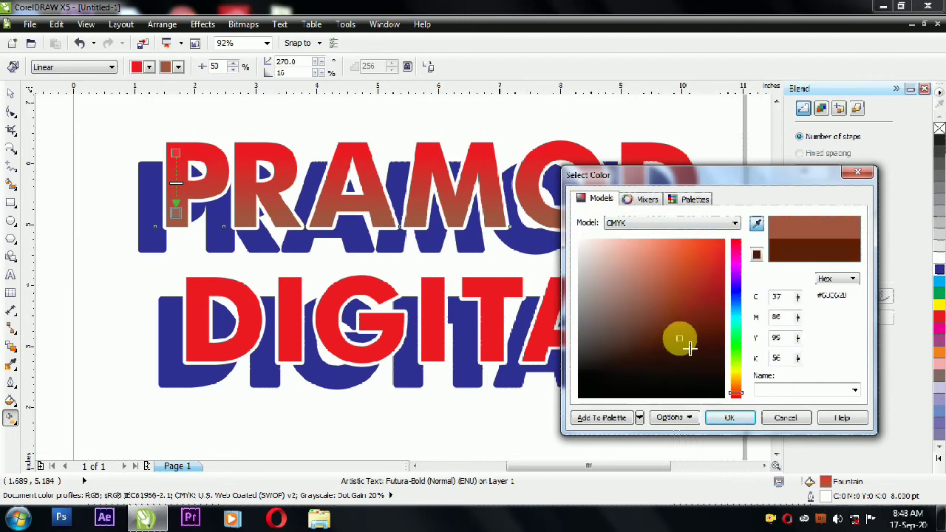
click(727, 417)
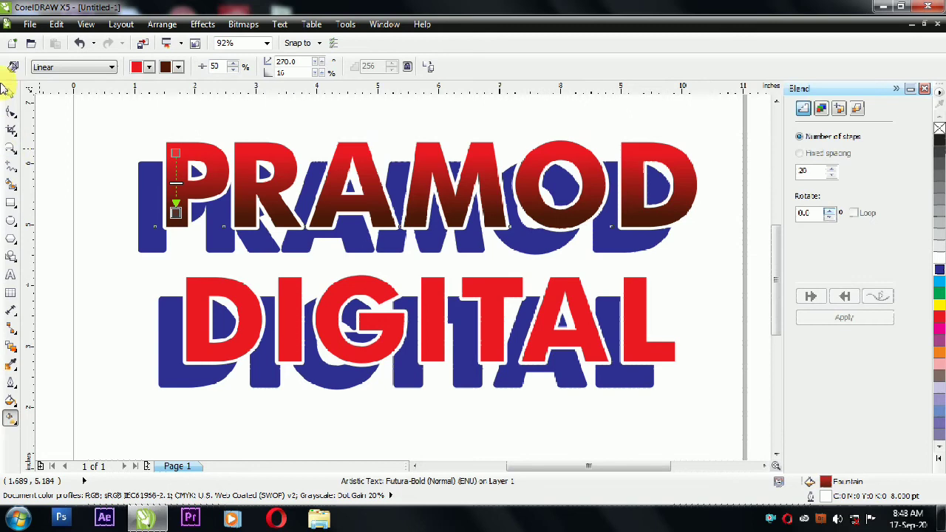
Step: Shift the start of the upper line's gradient slightly downward, and deselect the text
drag(175, 154, 175, 169)
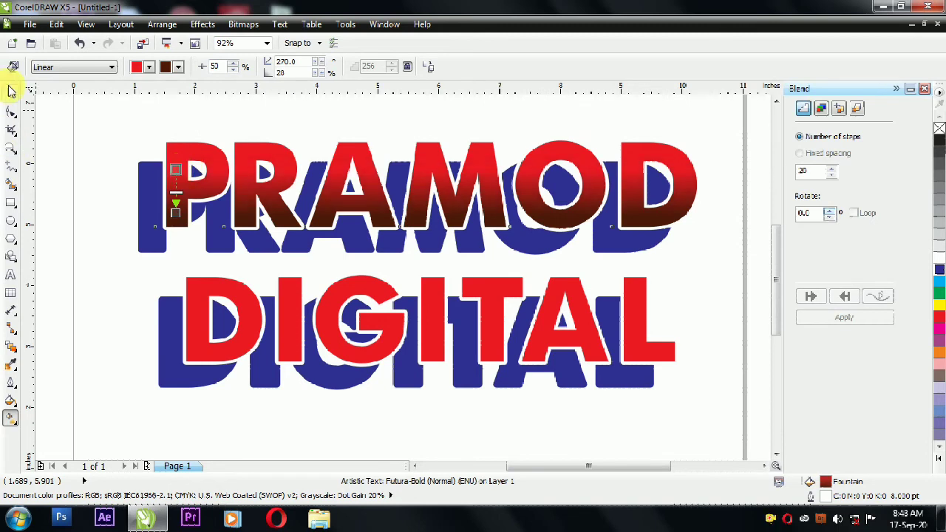
click(10, 93)
click(102, 144)
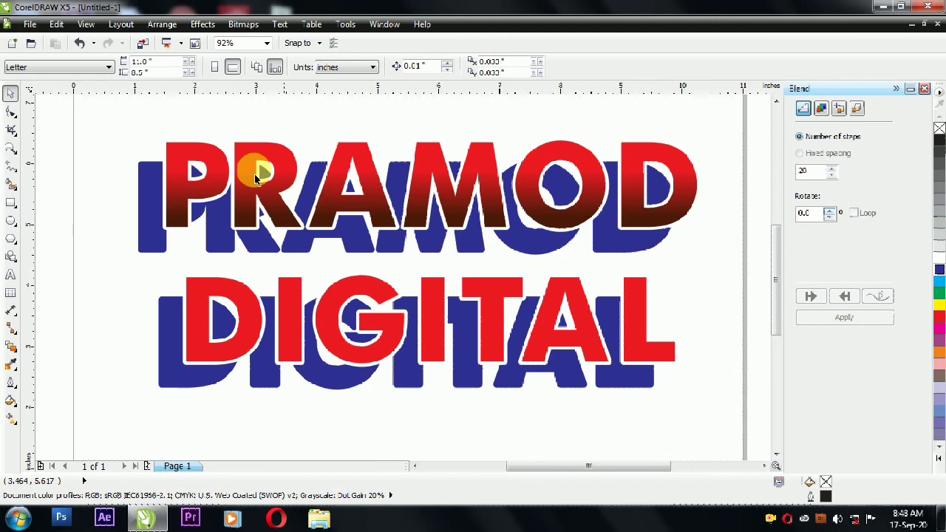
Step: Blend the gradient upper text line with its blue copy using 20 steps and 0 degrees rotation, and deselect the result
click(172, 199)
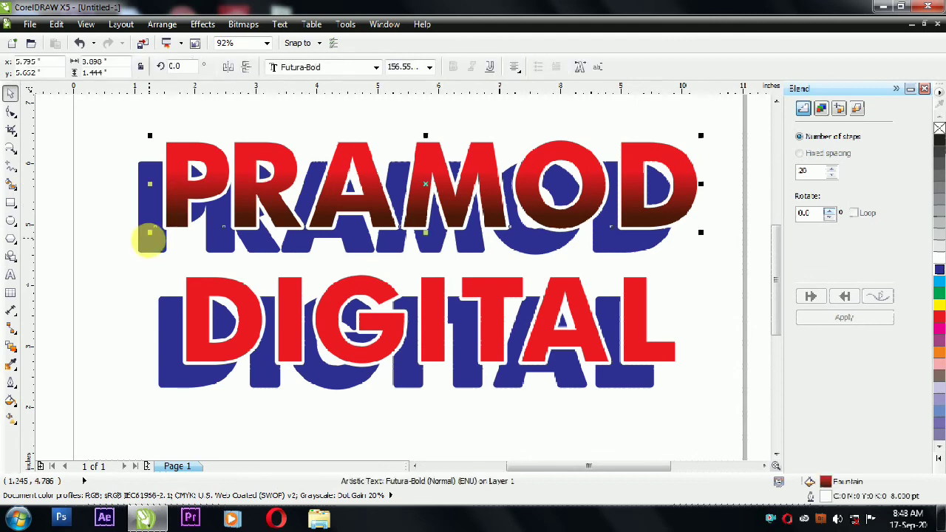
shift+click(144, 243)
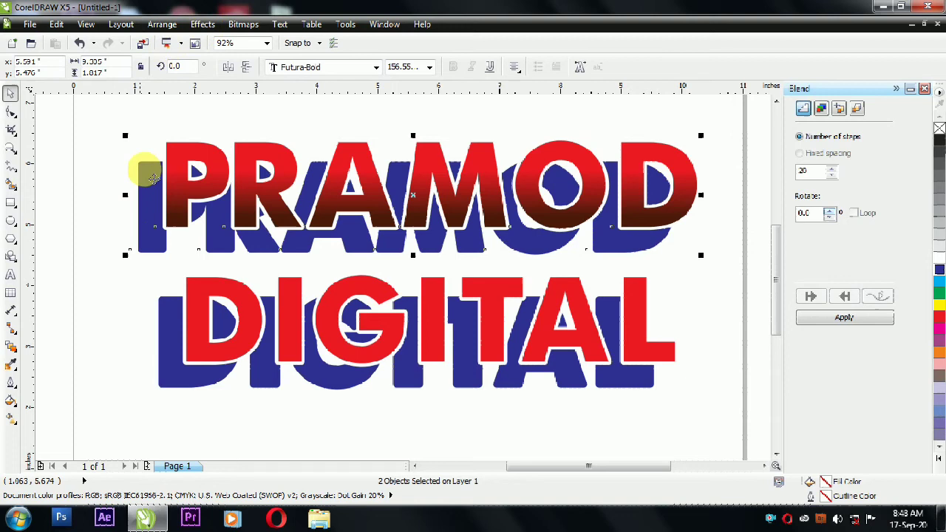
click(162, 24)
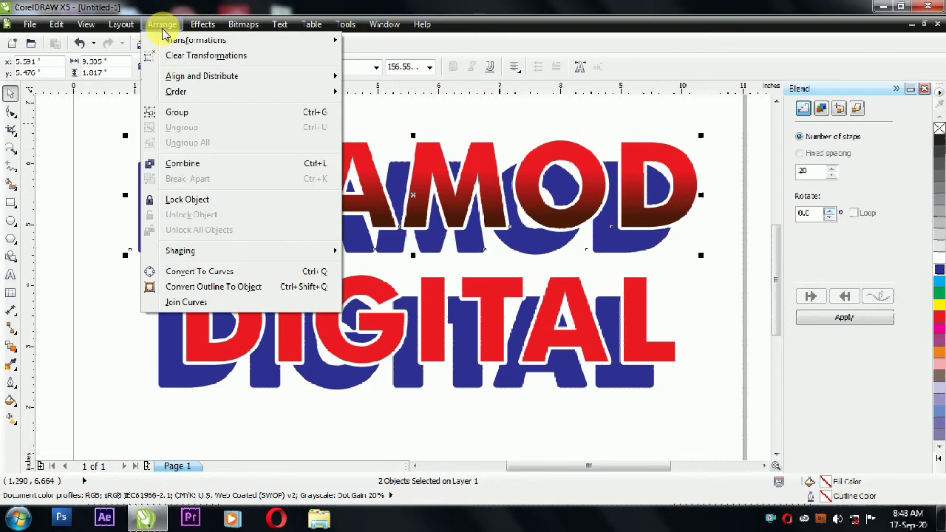
mouse_move(200, 25)
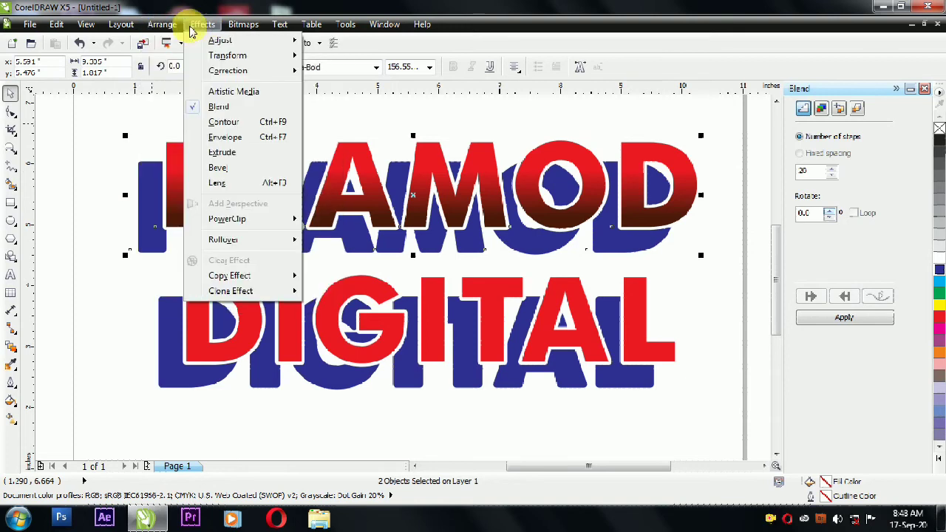
click(216, 108)
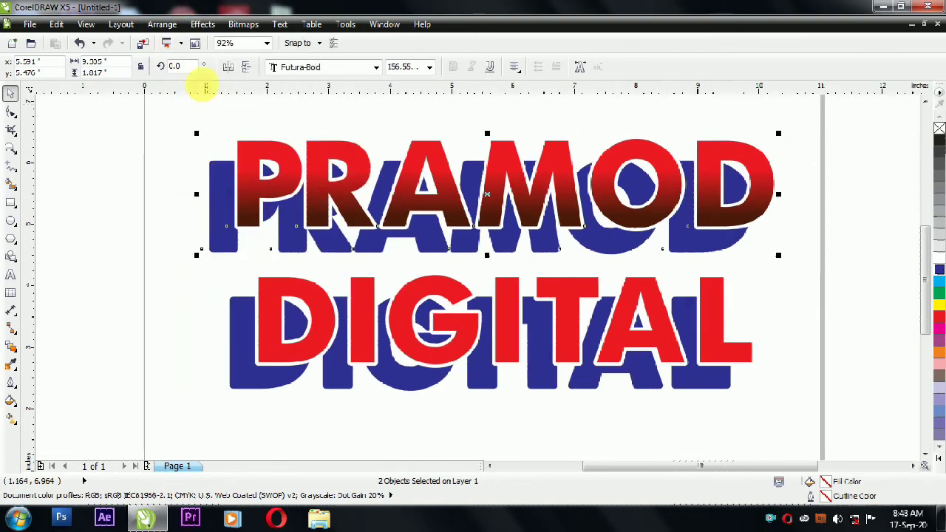
click(194, 24)
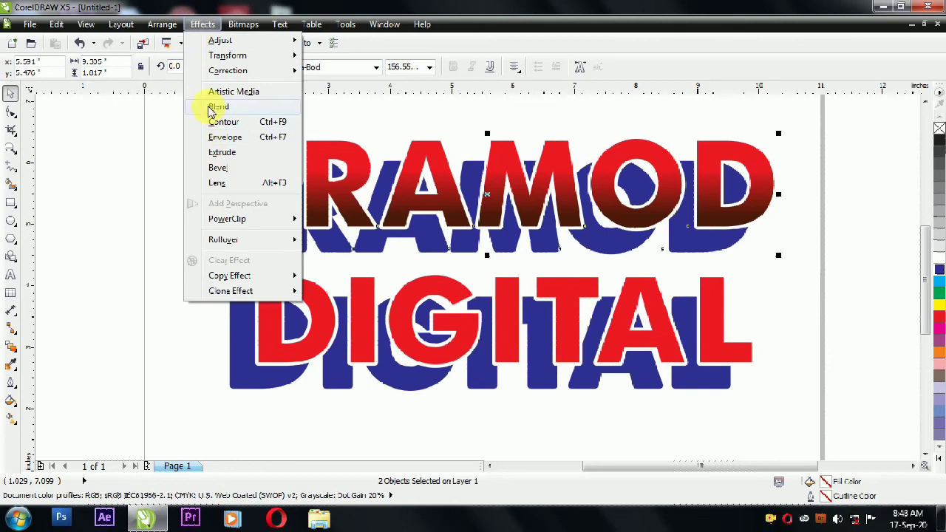
click(217, 108)
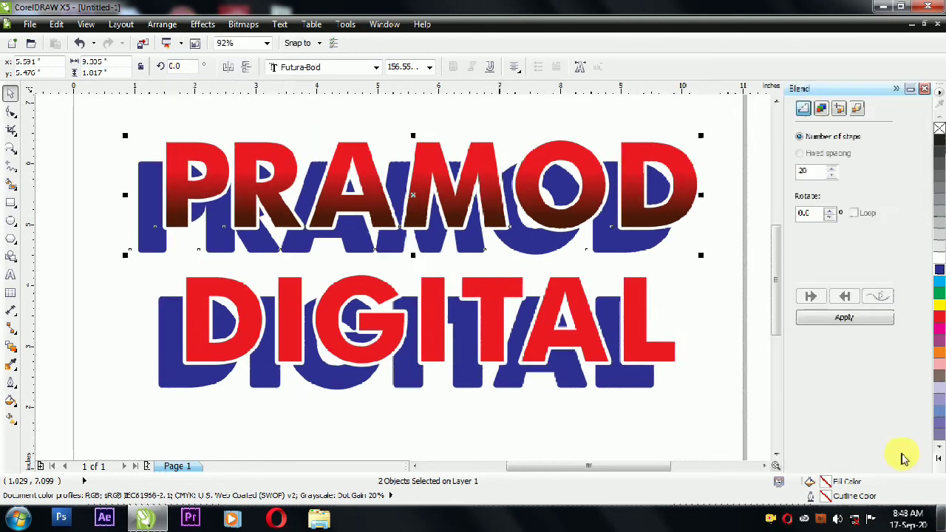
click(819, 326)
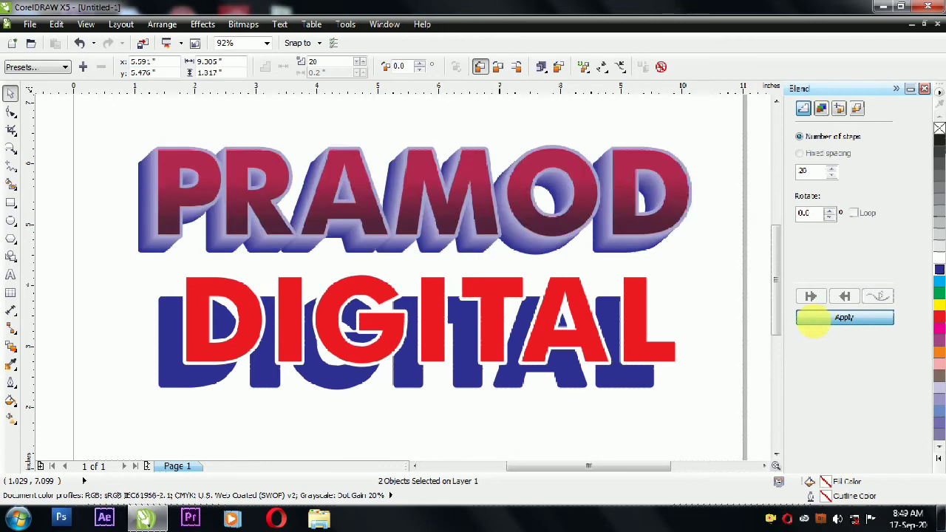
click(721, 334)
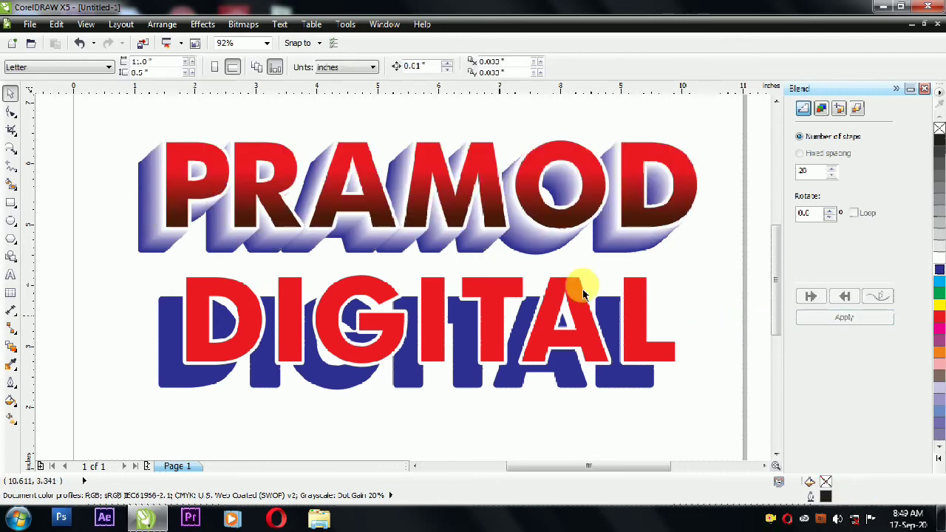
Step: Move the upper line's gradient front text closer to its blue copy to shorten the blended depth, and deselect it
click(436, 185)
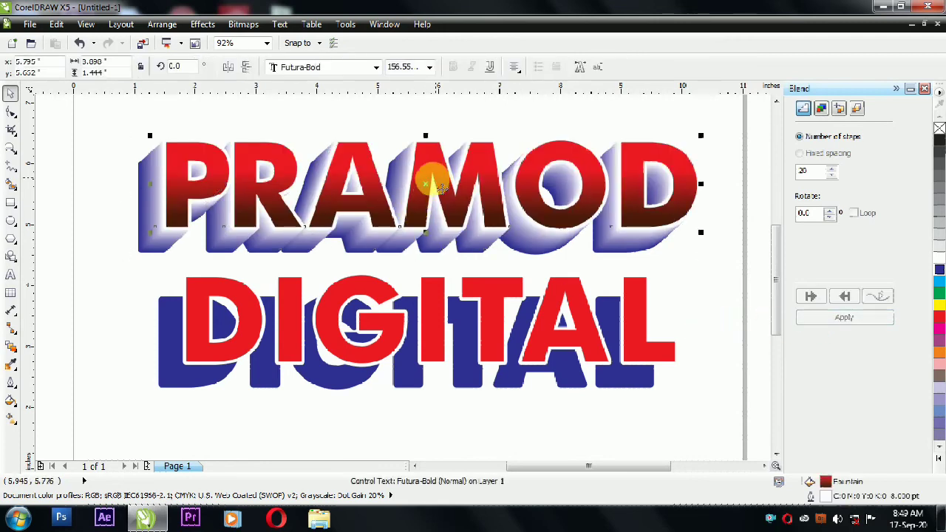
drag(427, 210, 423, 211)
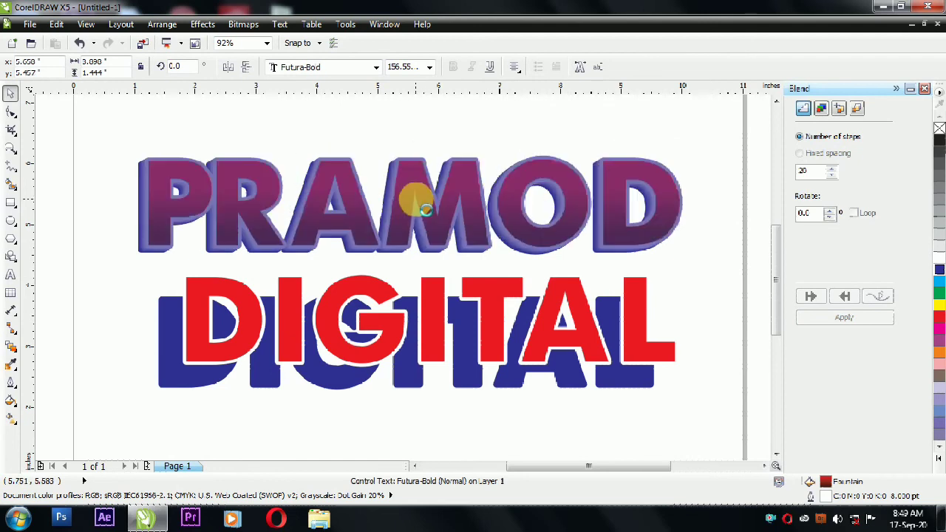
click(362, 131)
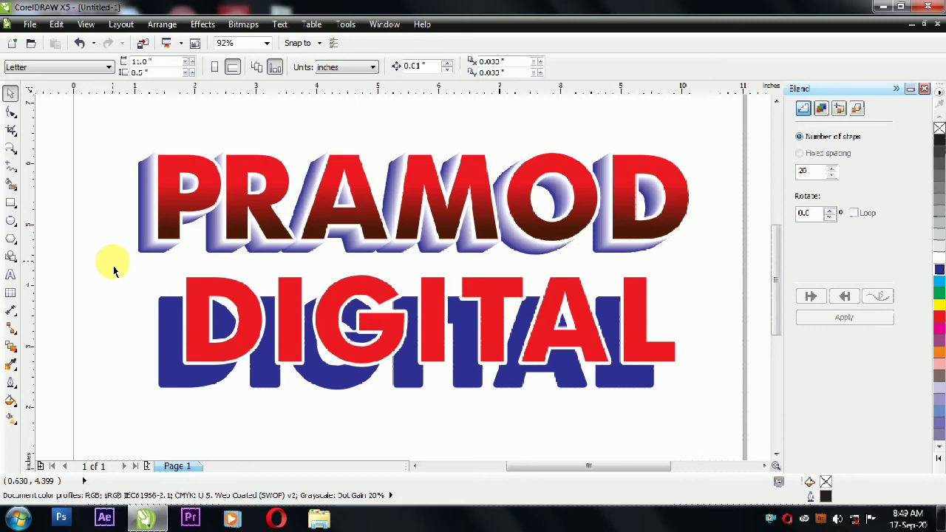
Step: Move the red front text of the lower line down and closer to its blue copy, leaving a narrow offset, and deselect it
drag(112, 262, 701, 439)
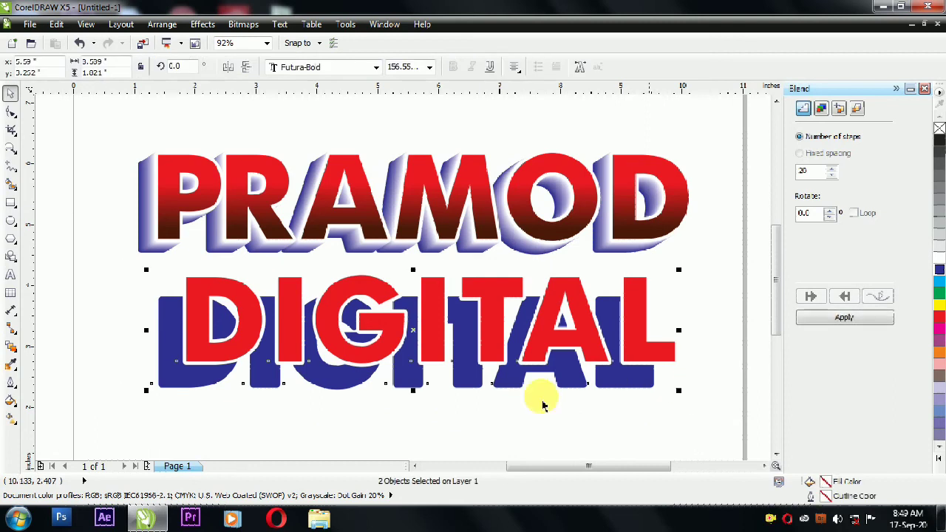
click(465, 426)
click(439, 316)
drag(437, 307, 431, 332)
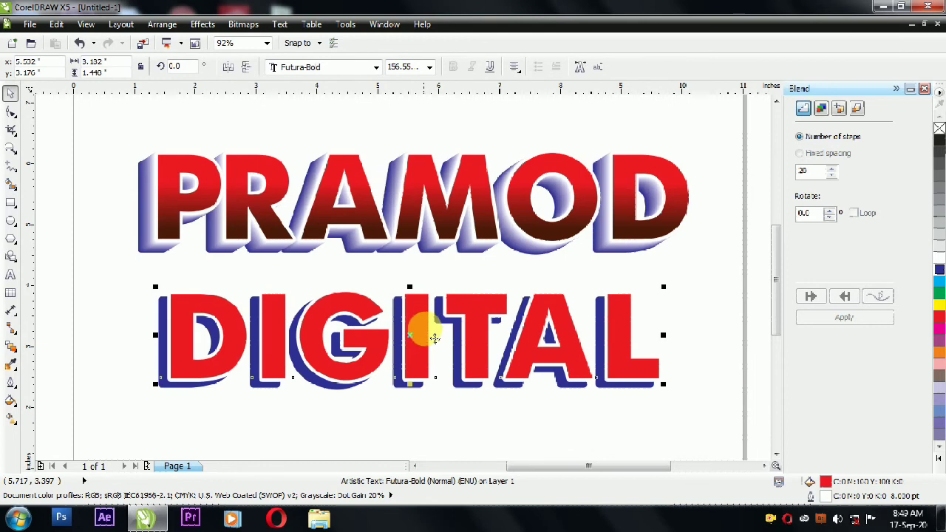
click(196, 397)
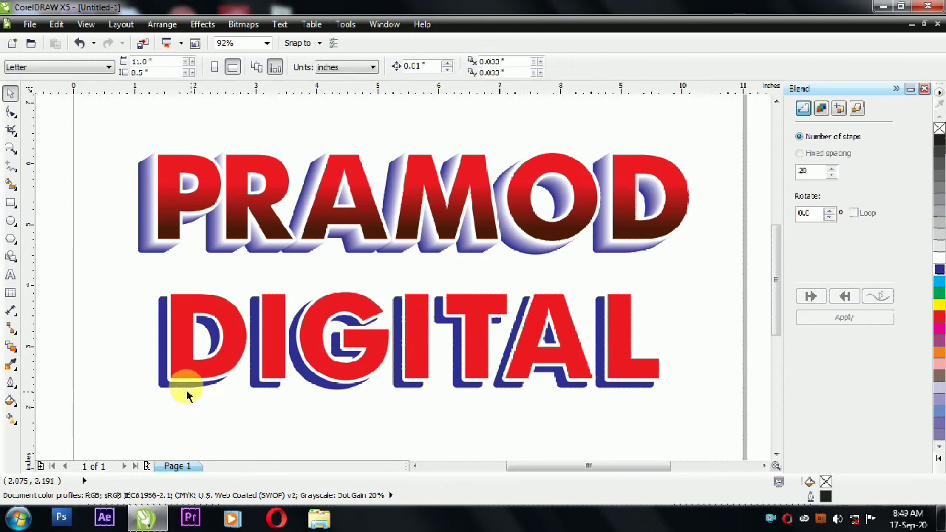
Step: Change the fill and outline of the lower line's blue copy to black, CMYK 100, 100, 100, 100
click(185, 390)
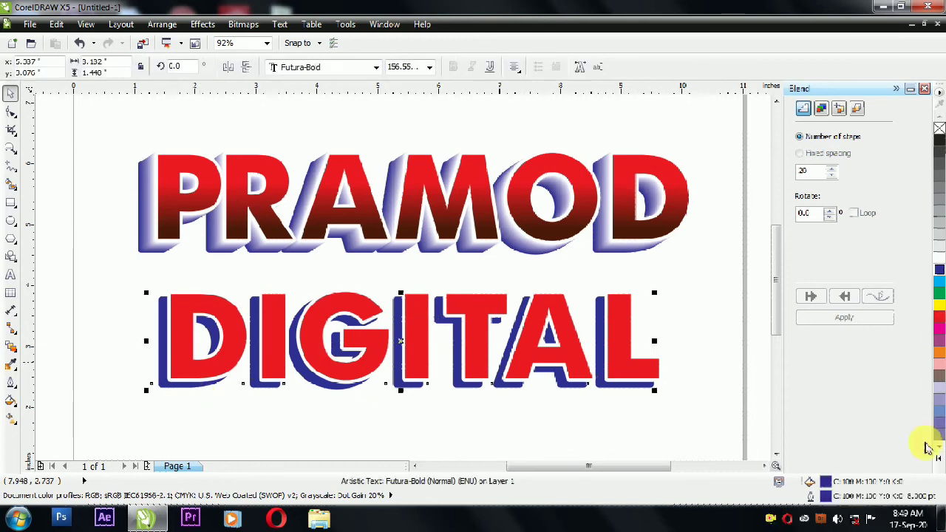
click(940, 460)
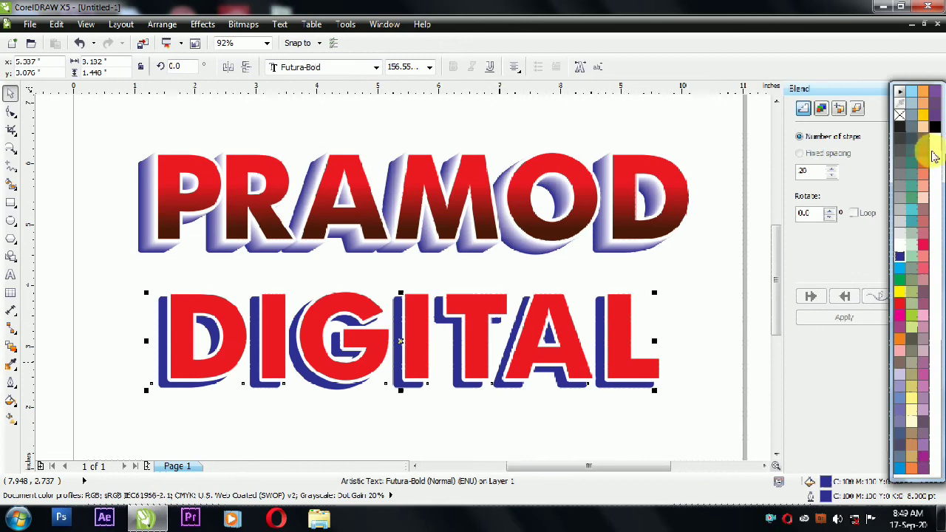
click(935, 129)
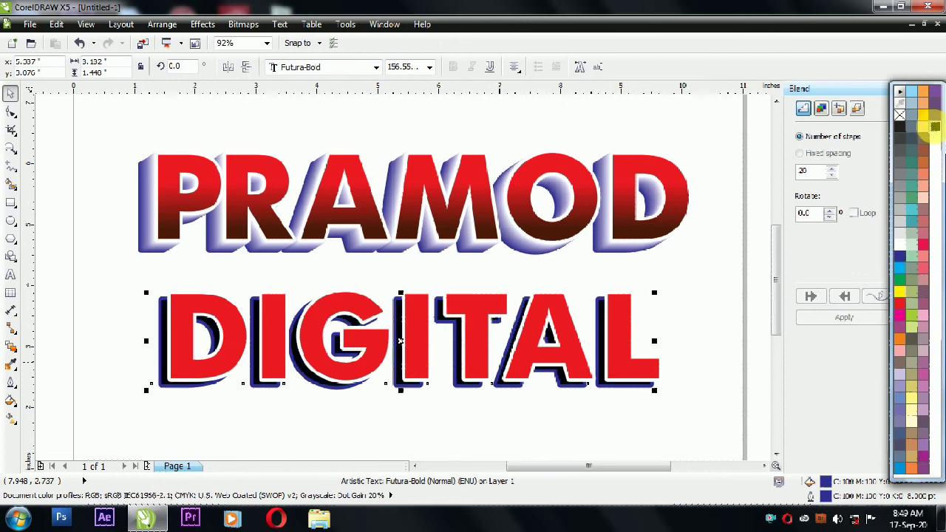
right_click(935, 129)
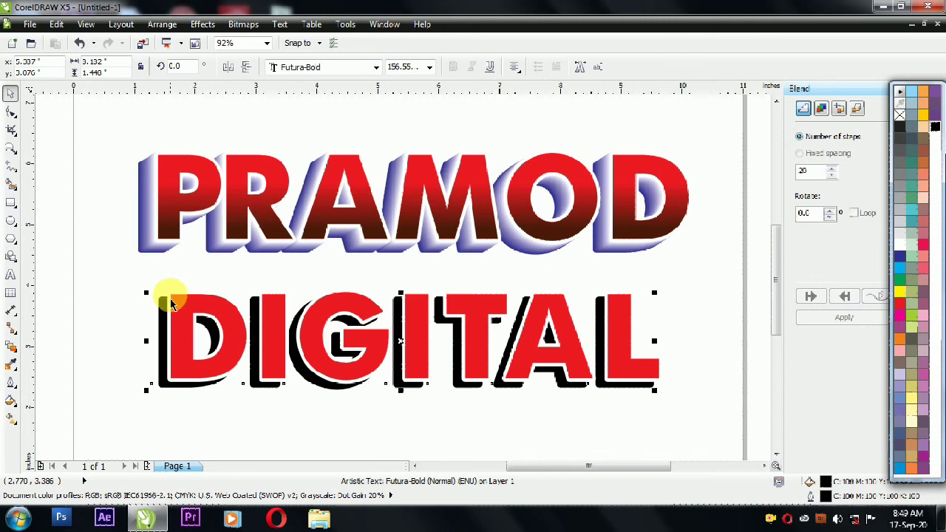
Step: Blend the lower line's red front text with its black copy using 20 steps and 0 degrees rotation, and deselect the result
click(124, 274)
drag(123, 274, 675, 406)
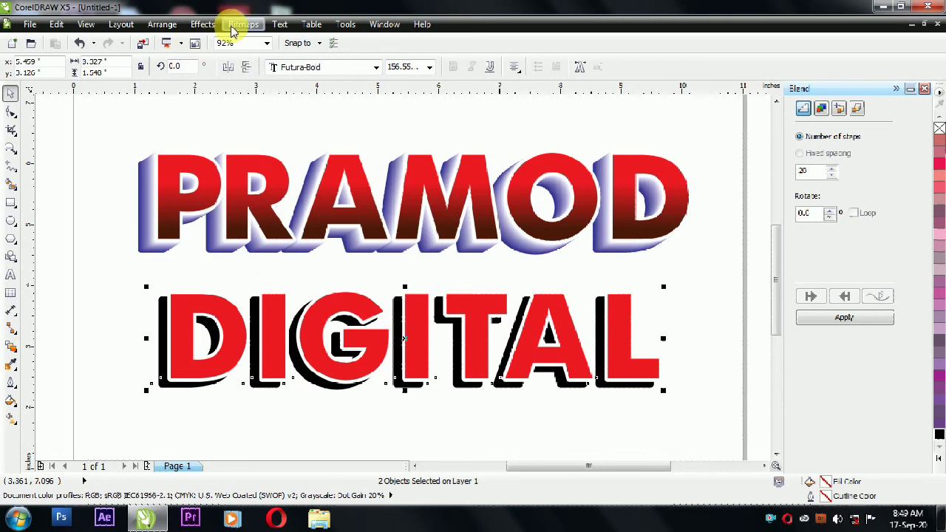
click(206, 25)
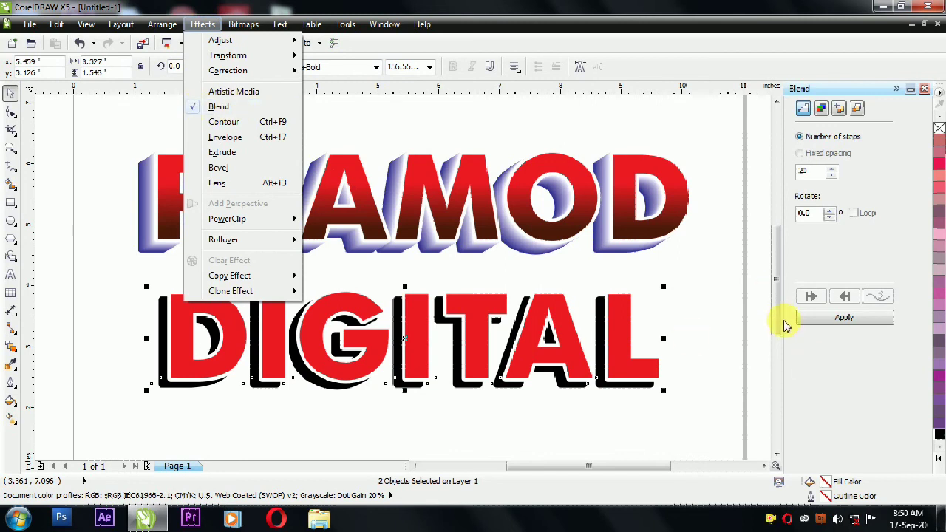
click(844, 320)
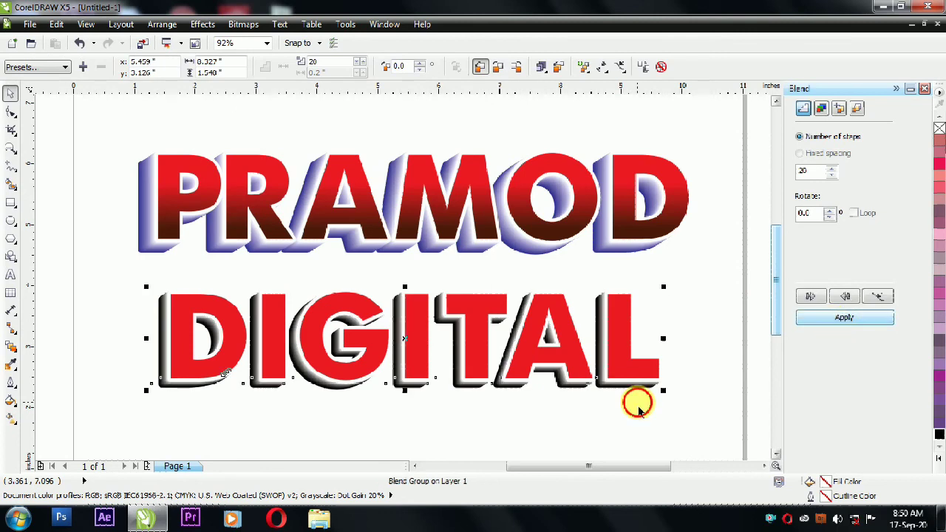
click(133, 413)
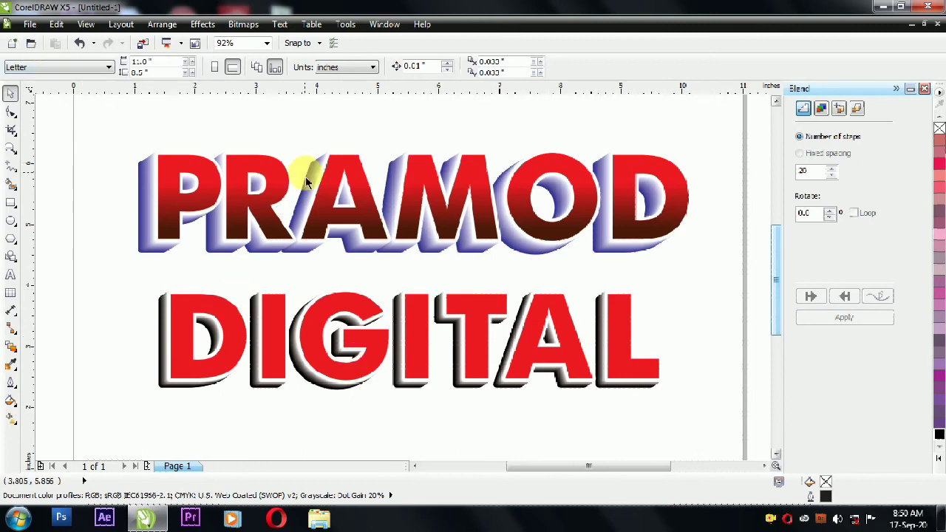
click(10, 149)
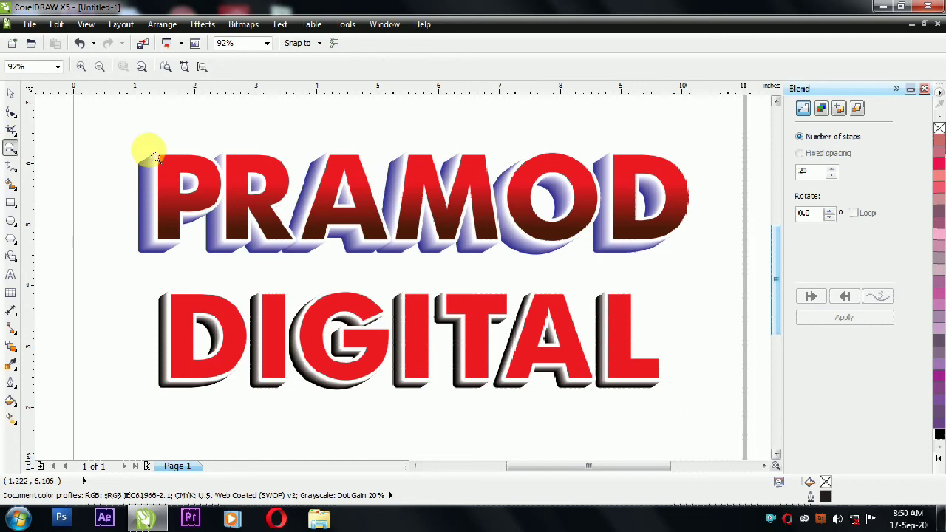
drag(110, 147, 693, 403)
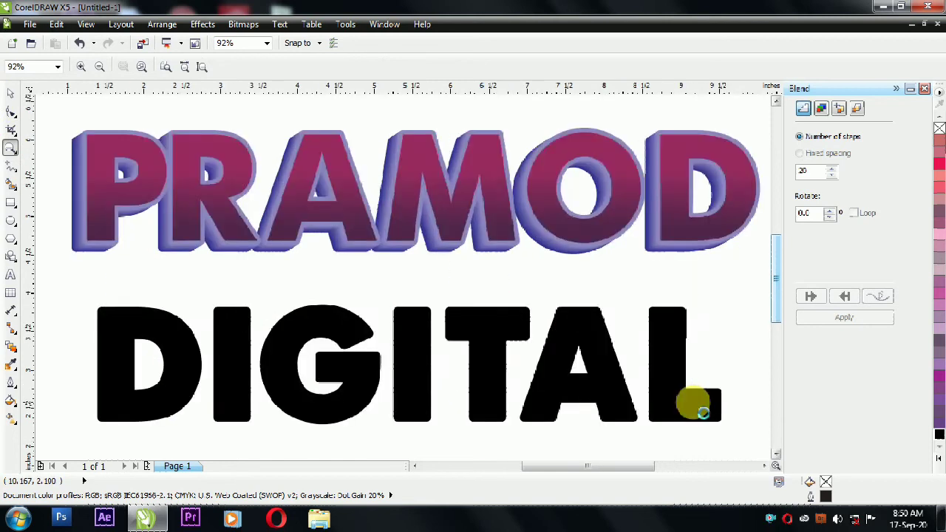
click(9, 96)
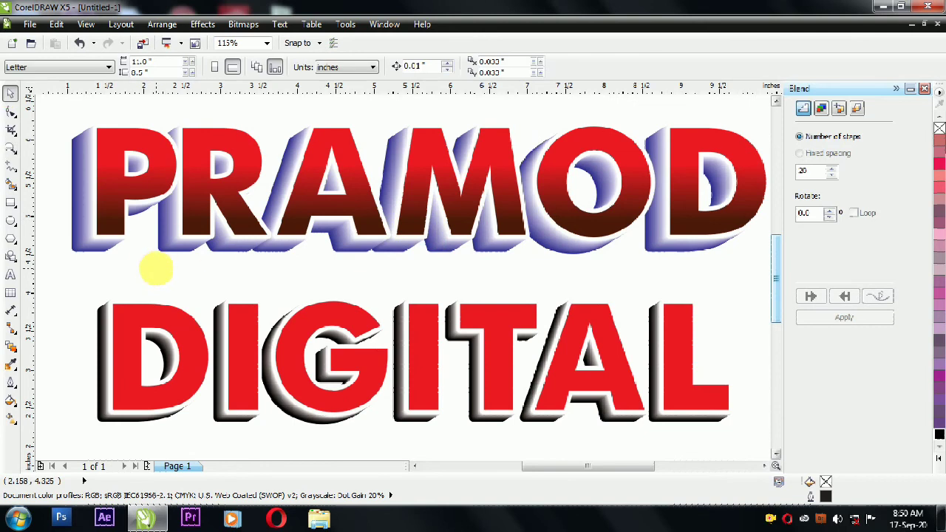
scroll(359, 300, down, 2)
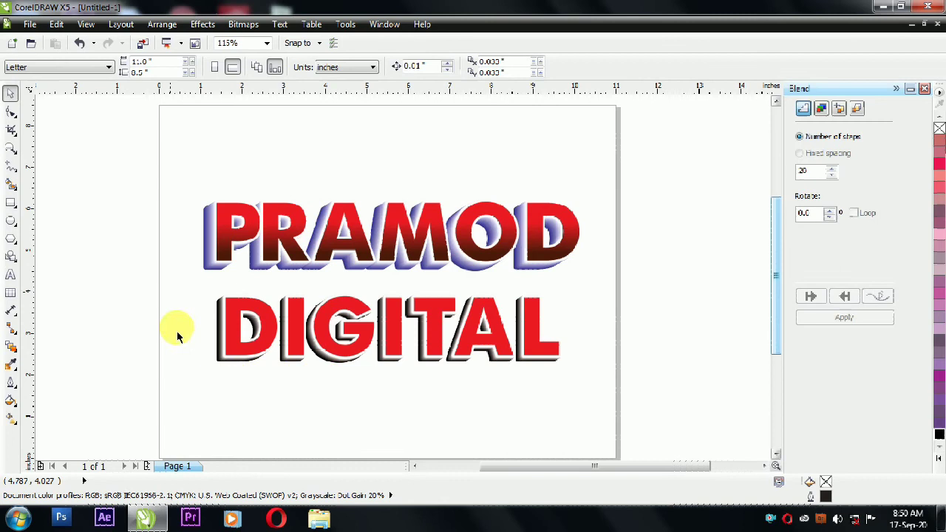
click(295, 338)
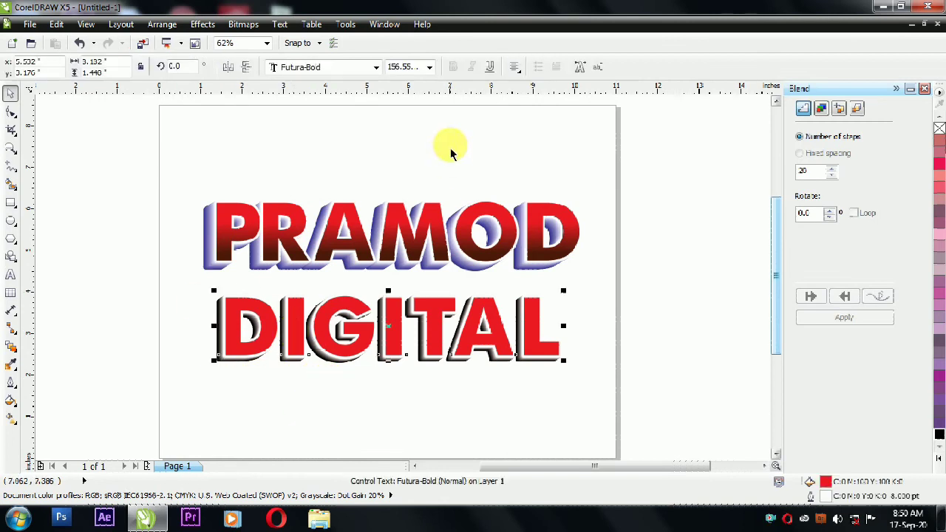
click(164, 26)
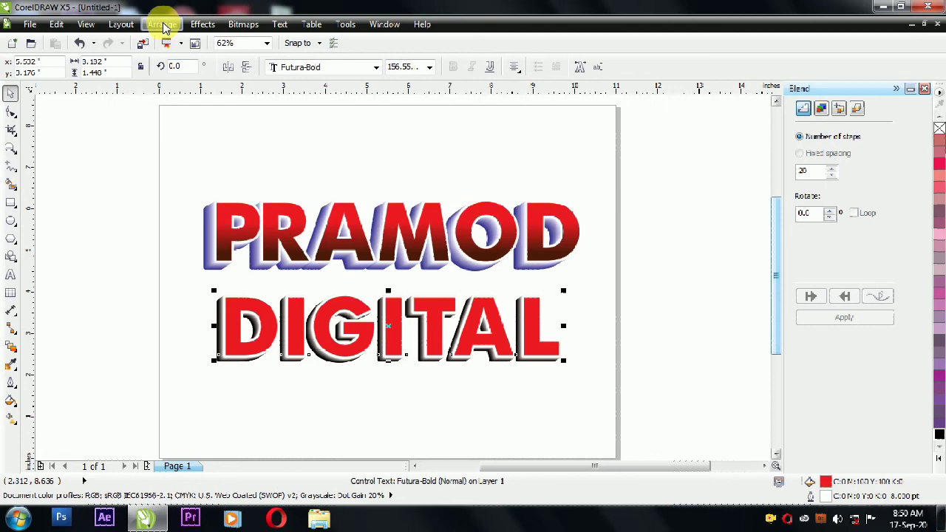
click(164, 27)
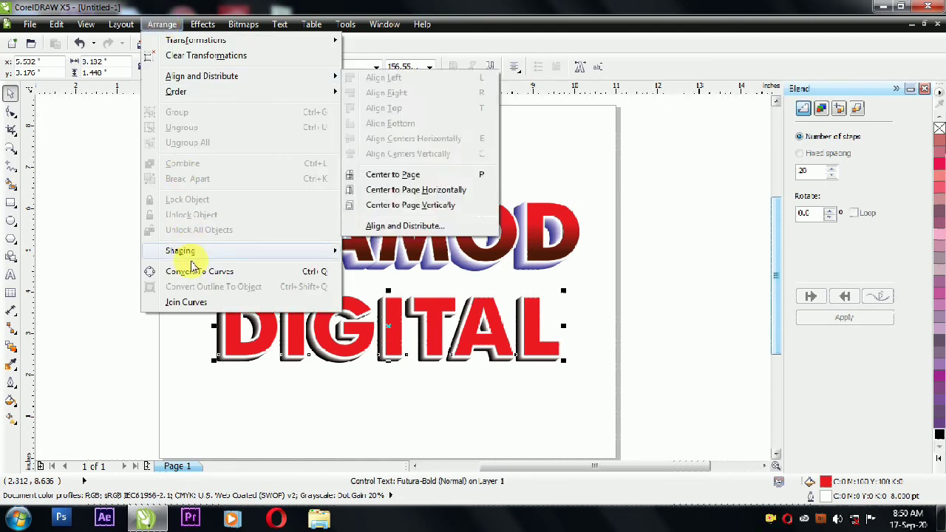
mouse_move(192, 252)
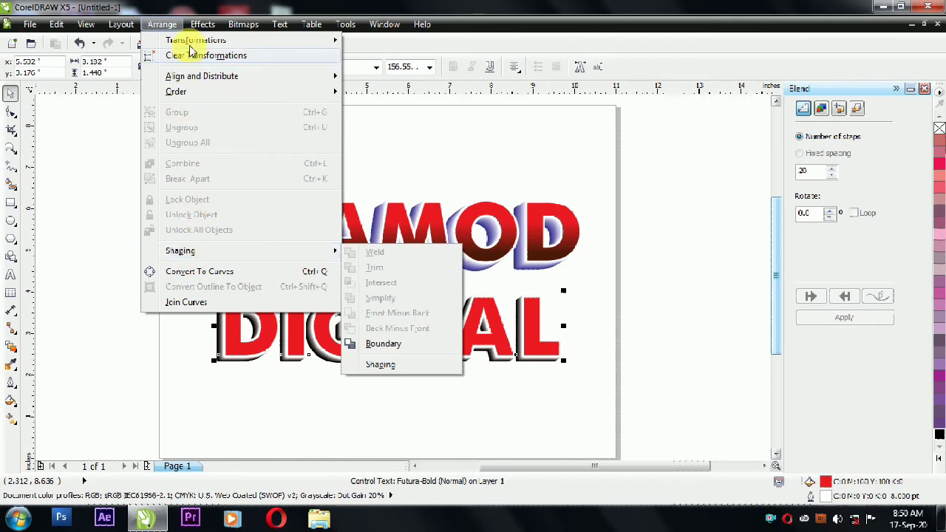
click(74, 244)
click(232, 413)
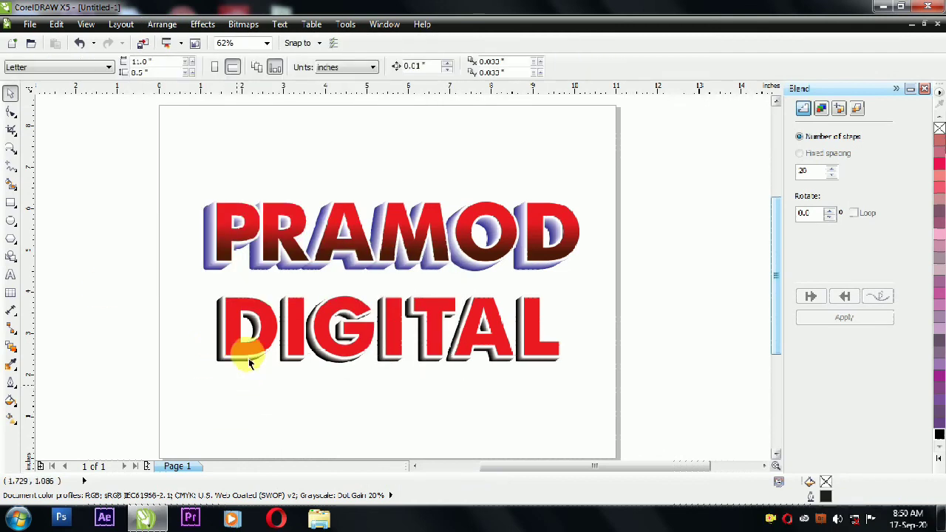
click(250, 358)
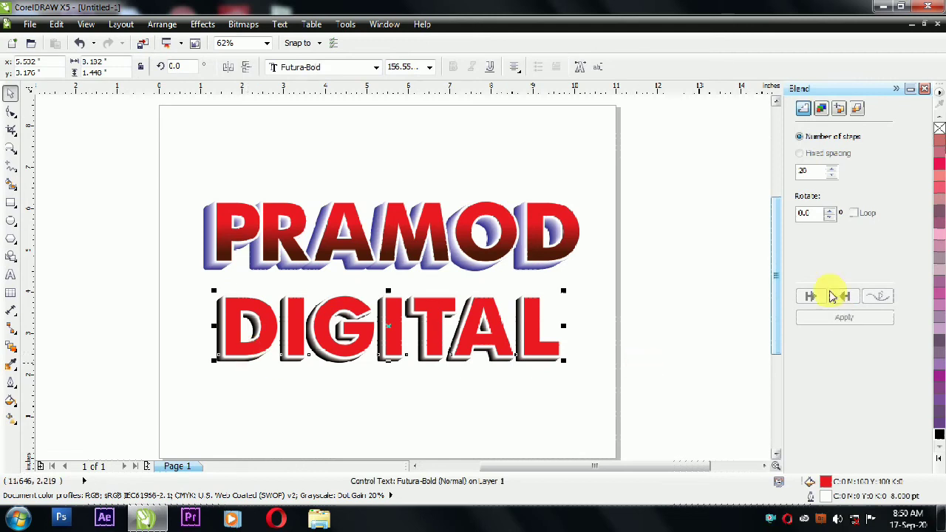
click(168, 25)
click(138, 363)
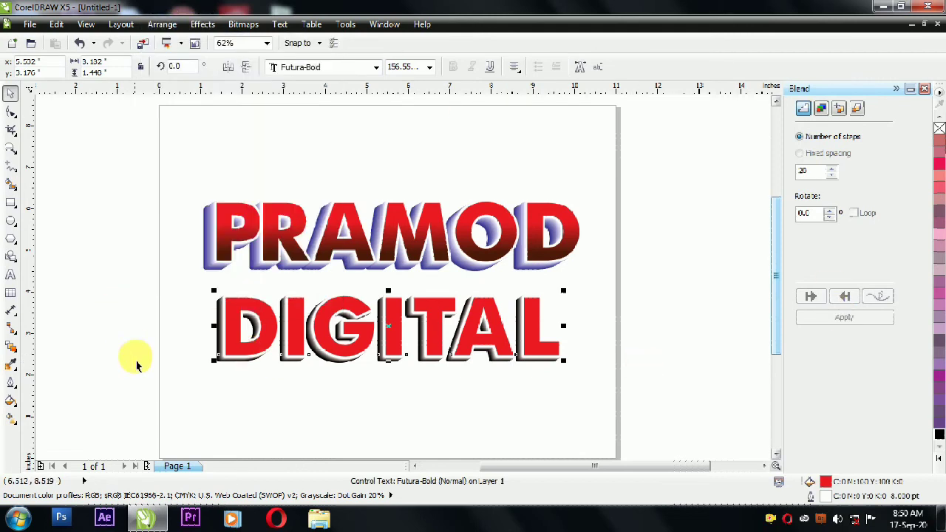
click(177, 369)
Step: Clear the blend from the lower text line and select only its red front text
click(219, 363)
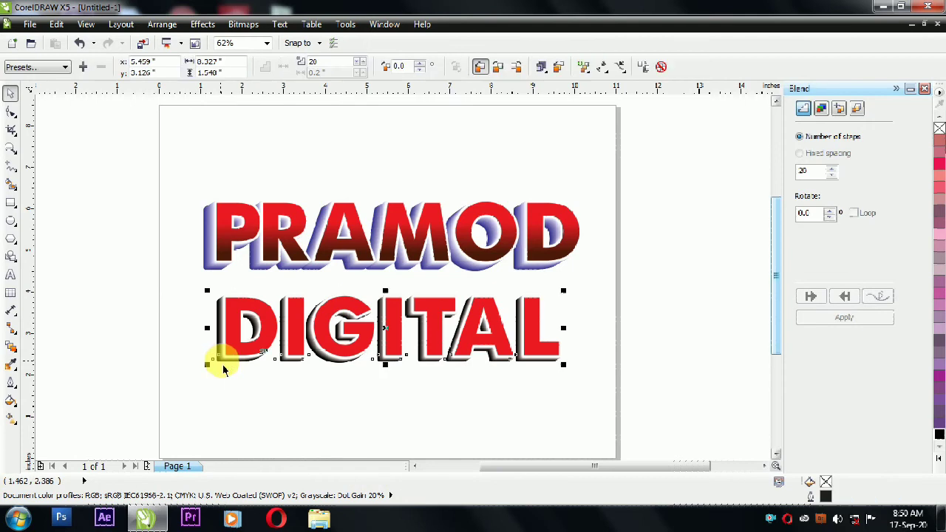
click(656, 66)
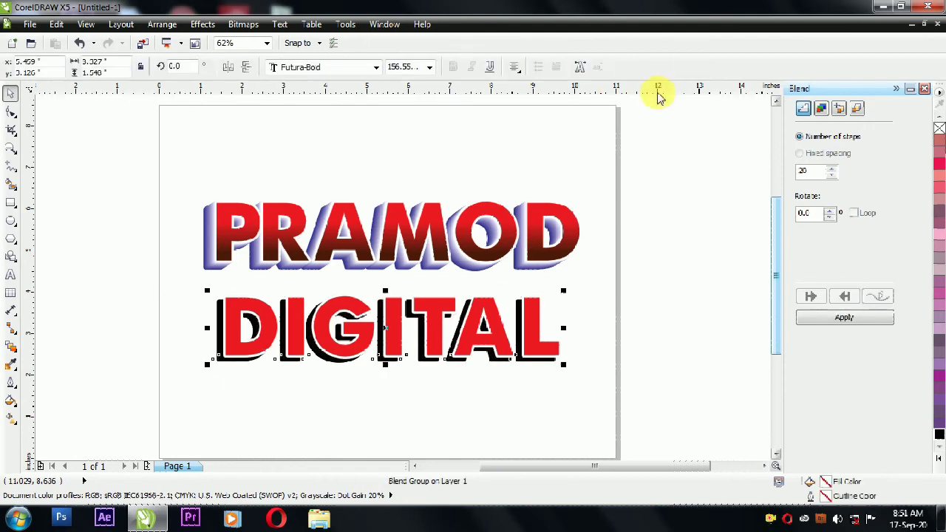
click(478, 347)
click(478, 347)
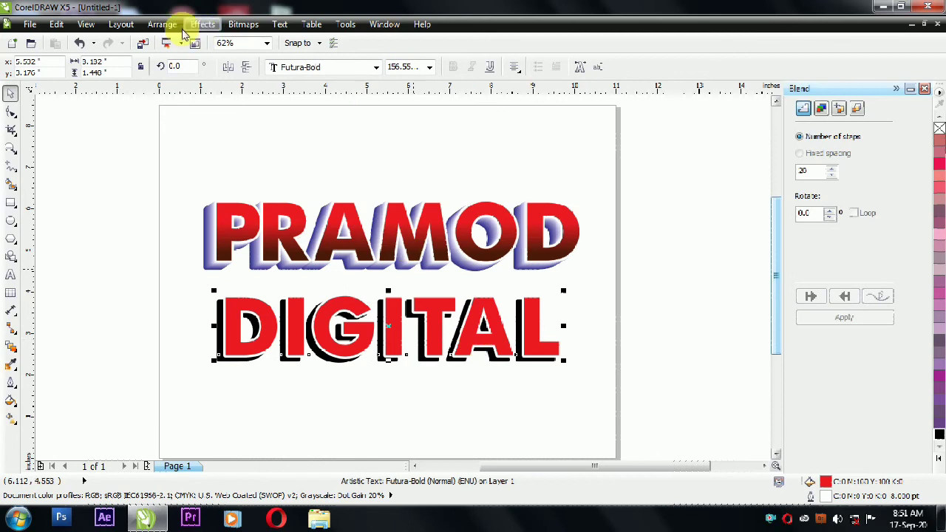
click(197, 26)
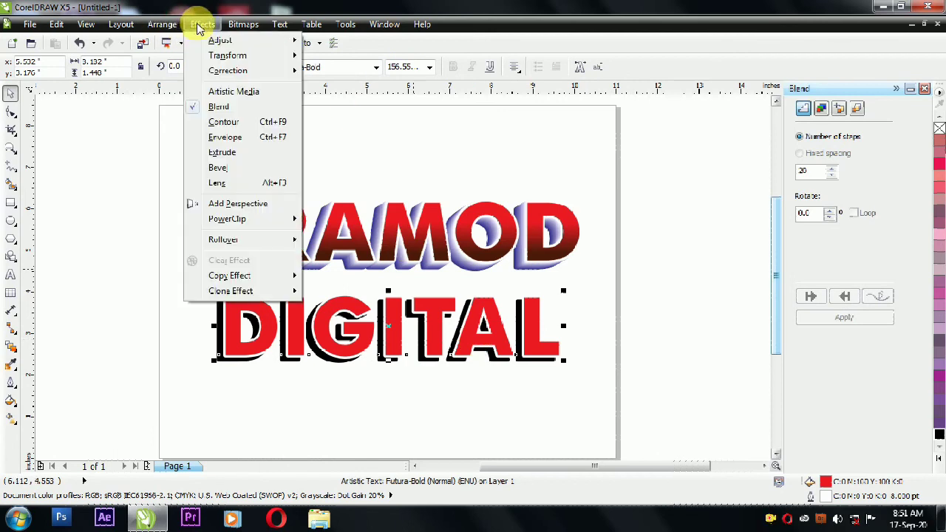
click(241, 155)
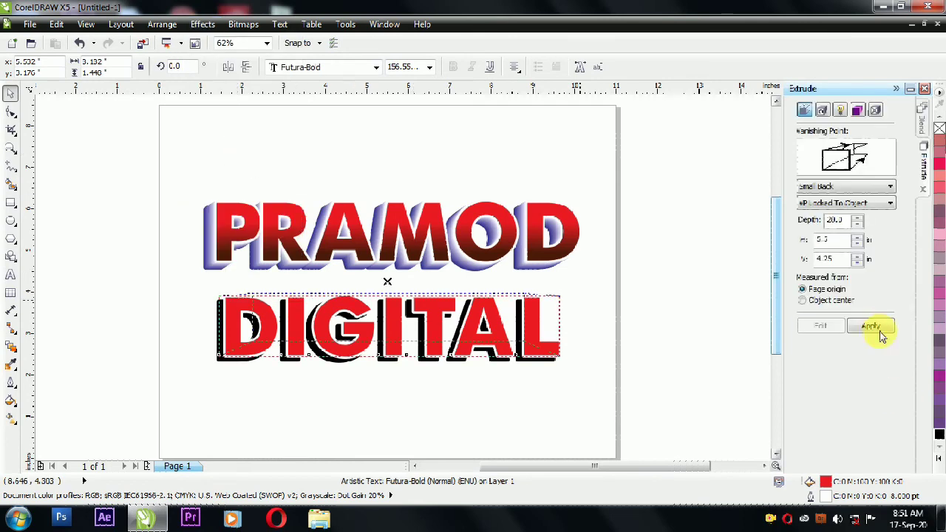
click(164, 25)
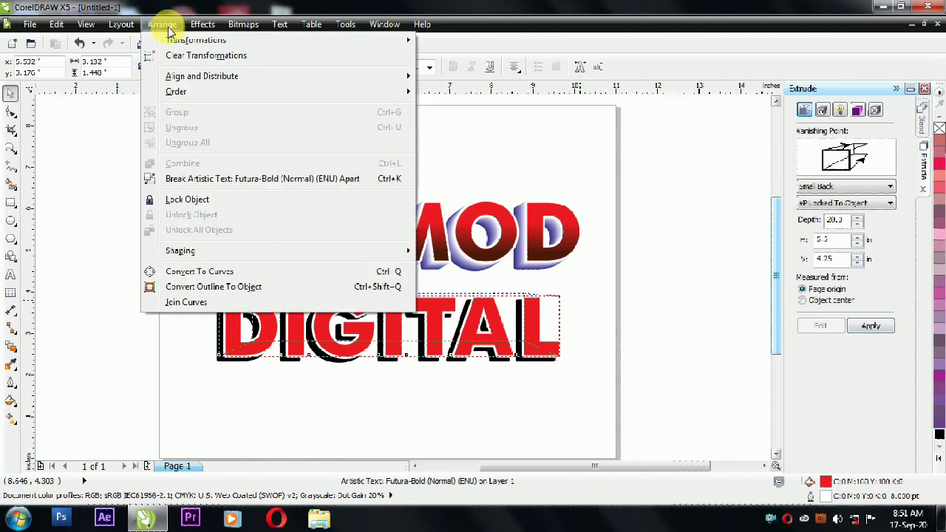
Step: Apply a Soft edge bevel with a 0.1 inch distance to the lower line's red front text, and deselect it
mouse_move(196, 26)
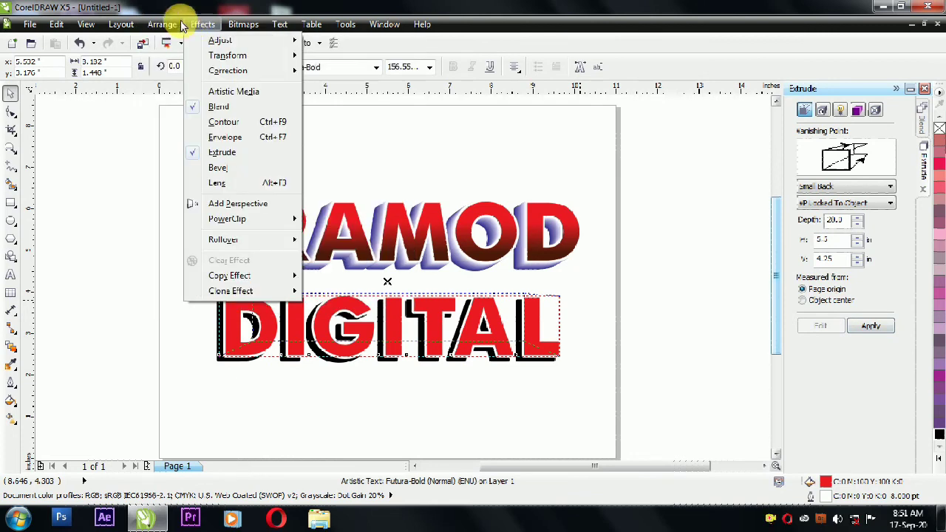
click(219, 167)
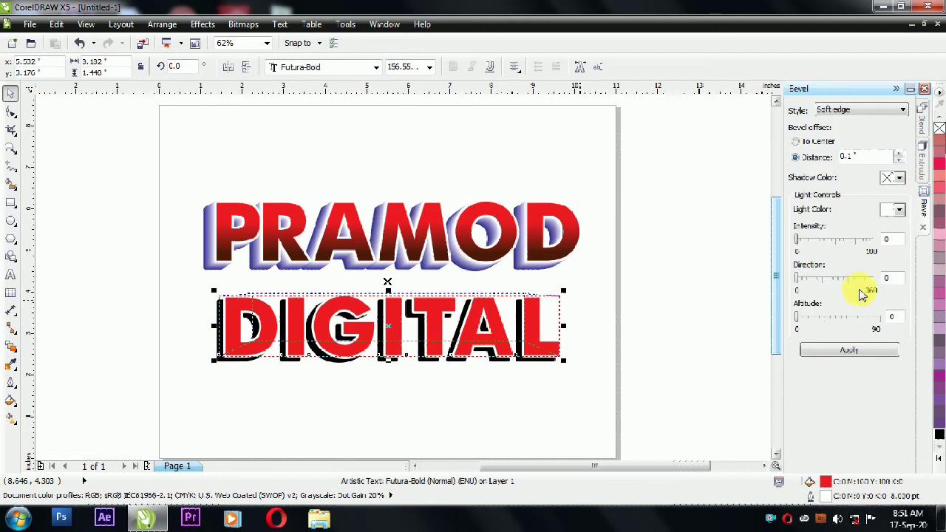
click(890, 354)
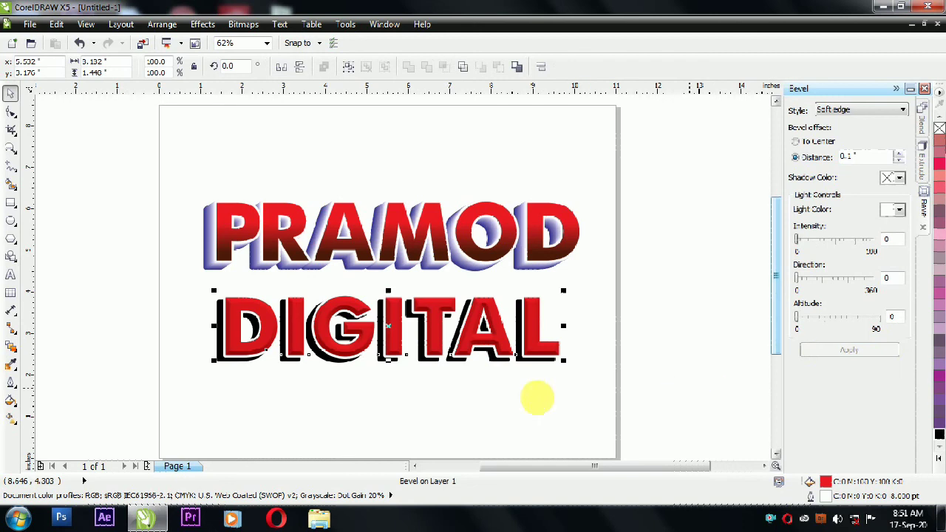
click(537, 399)
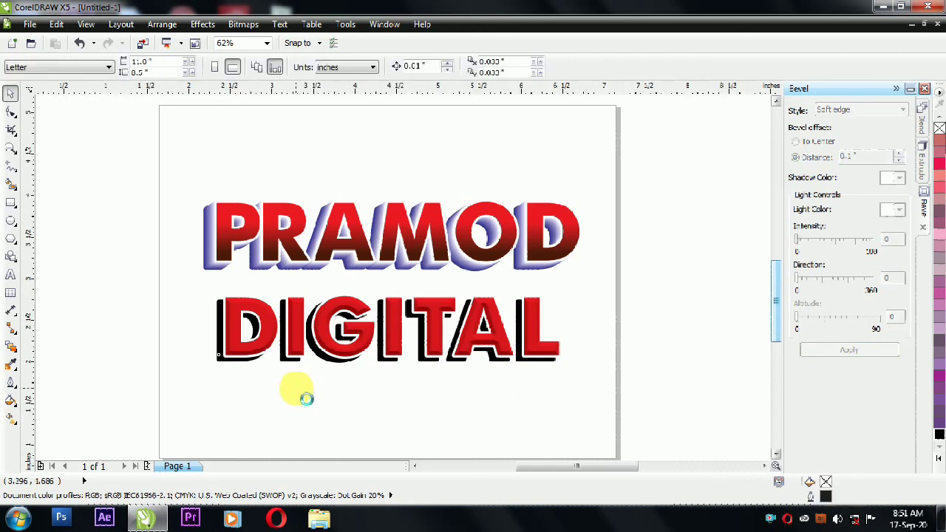
Step: Enlarge the lower text line with its black copy about its centre to about 9.51 inches wide, and deselect it
scroll(306, 399, up, 2)
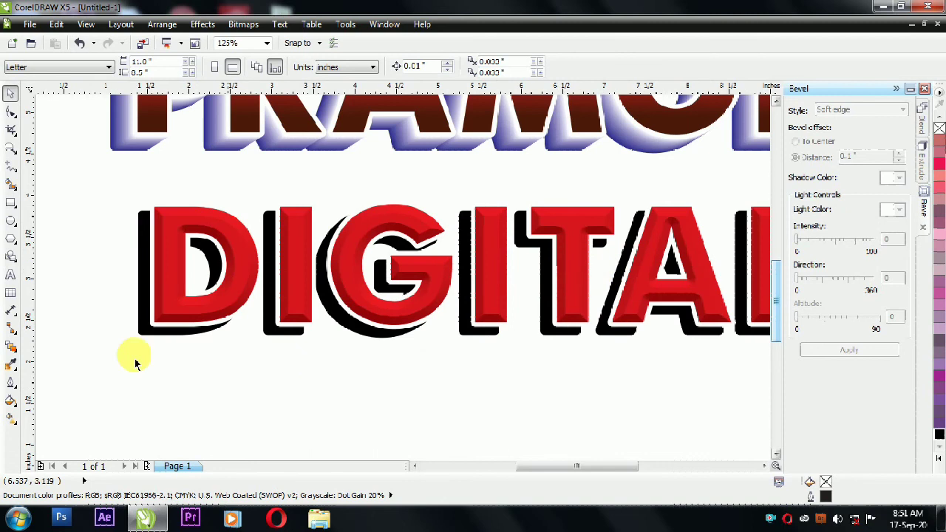
scroll(313, 390, down, 1)
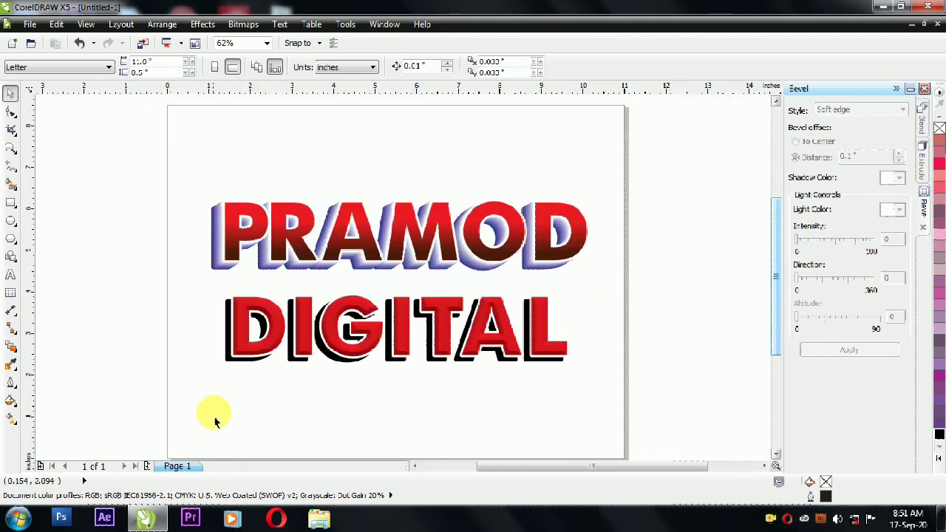
drag(571, 302, 169, 414)
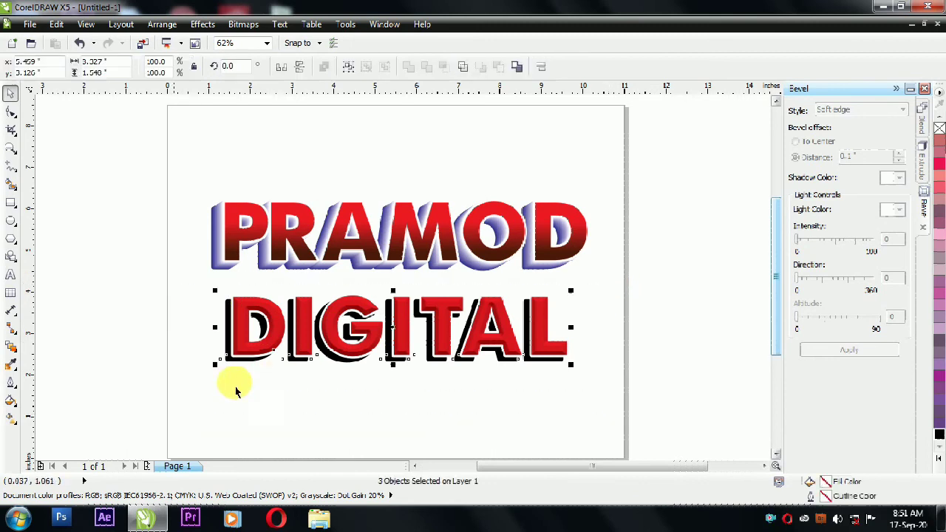
drag(215, 365, 190, 392)
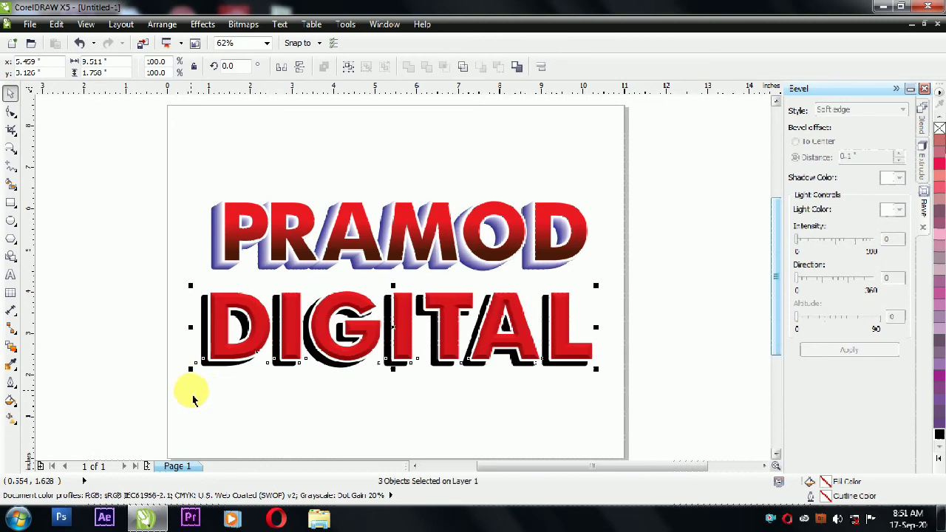
click(213, 395)
Step: Change the fill of the lower line's bevelled front text to magenta, CMYK 0, 100, 0, 0, and deselect it
drag(134, 175, 615, 399)
key(F4)
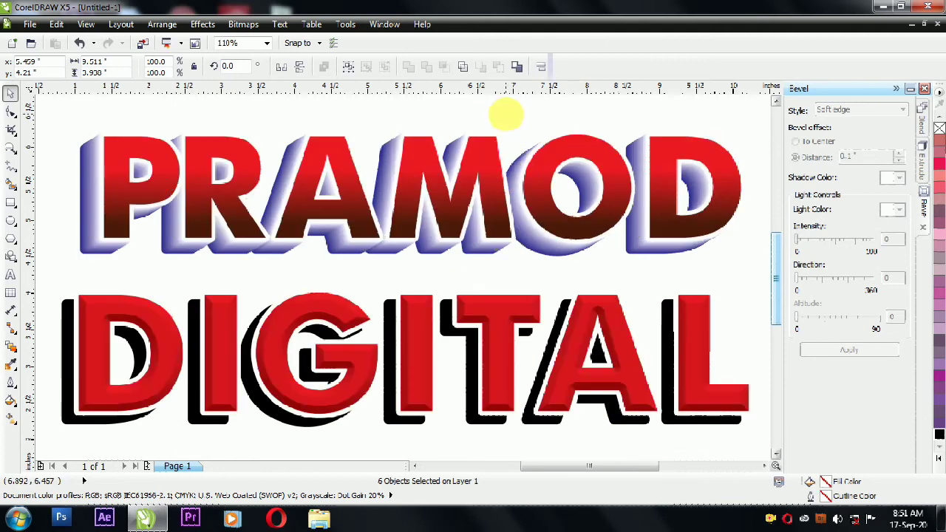
click(507, 119)
click(233, 376)
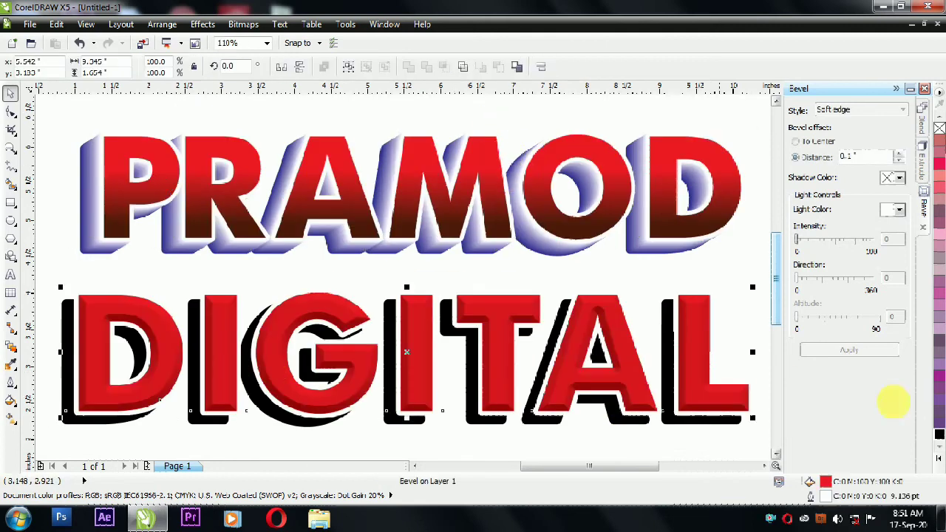
click(940, 461)
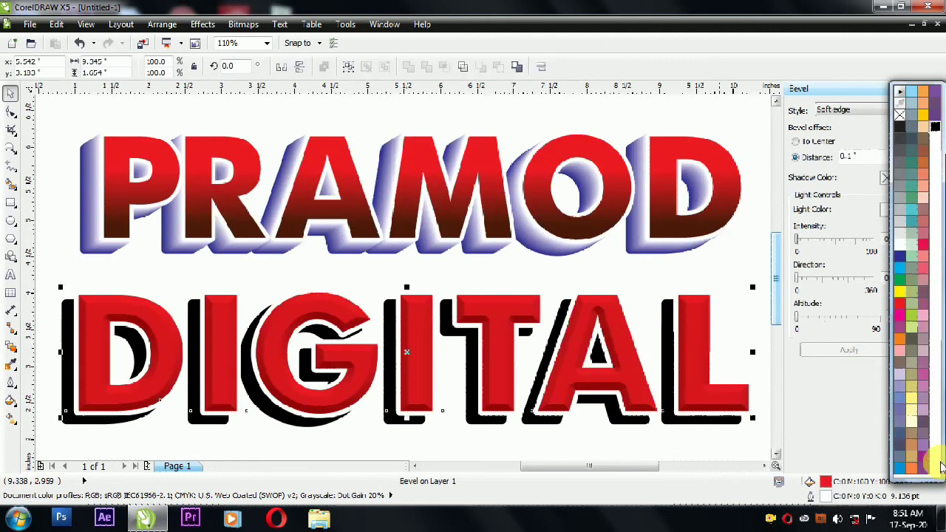
click(901, 317)
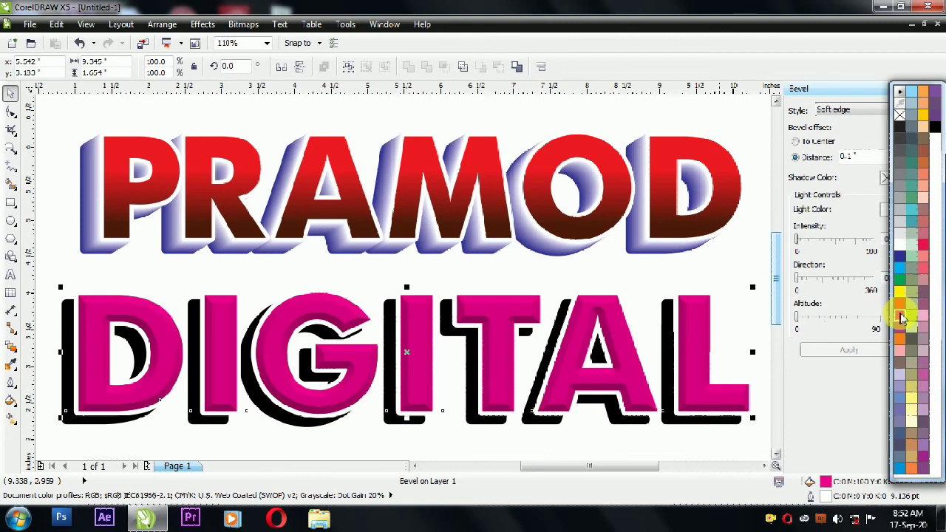
click(607, 118)
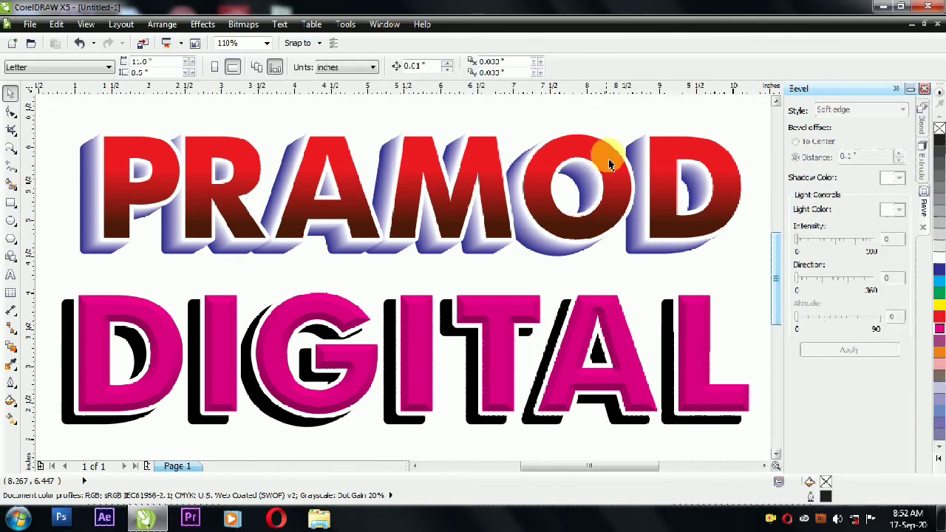
Step: Try an Emboss bevel with a 0.02 inch distance on the lower line's front text, and return it to Soft edge at 0.1 inch
click(584, 314)
click(873, 112)
click(861, 131)
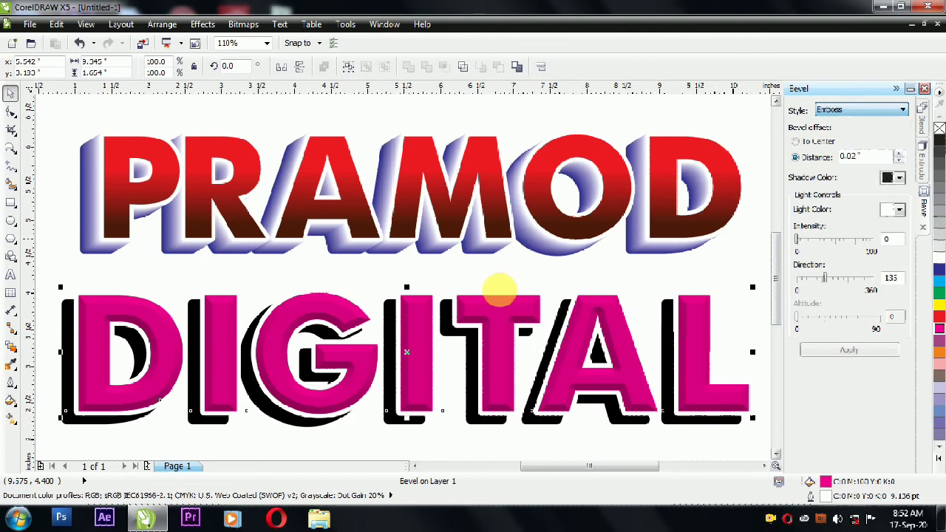
click(821, 350)
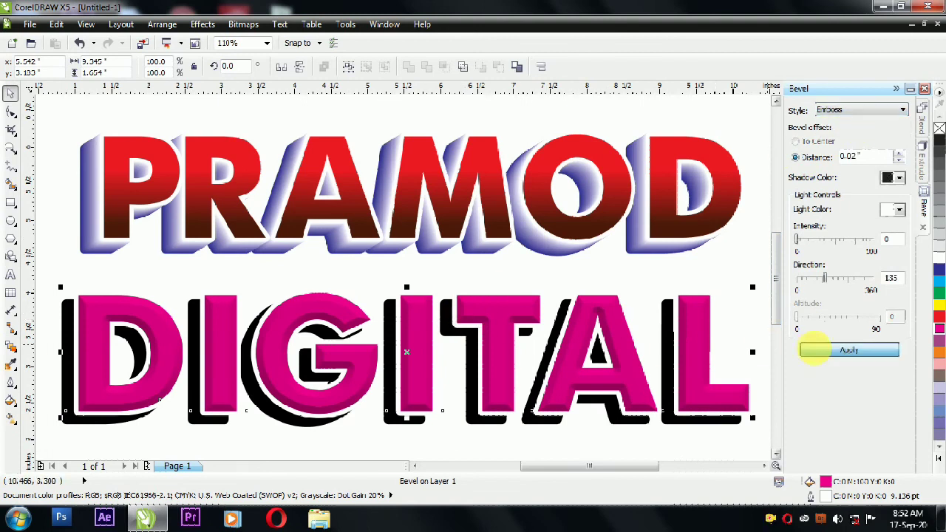
click(872, 111)
click(853, 121)
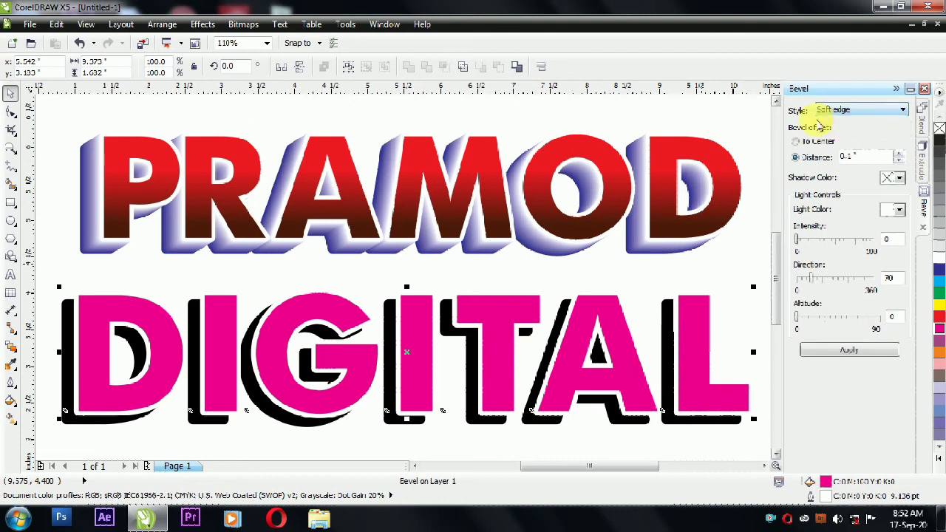
click(829, 353)
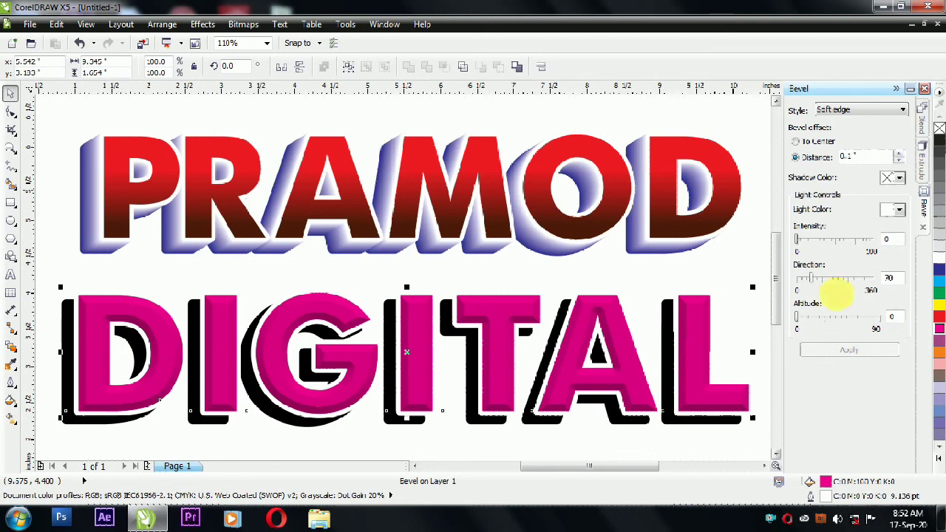
Step: Try a light direction of 141 on the lower line's Soft edge bevel, and settle on a direction of 58
drag(810, 277, 827, 278)
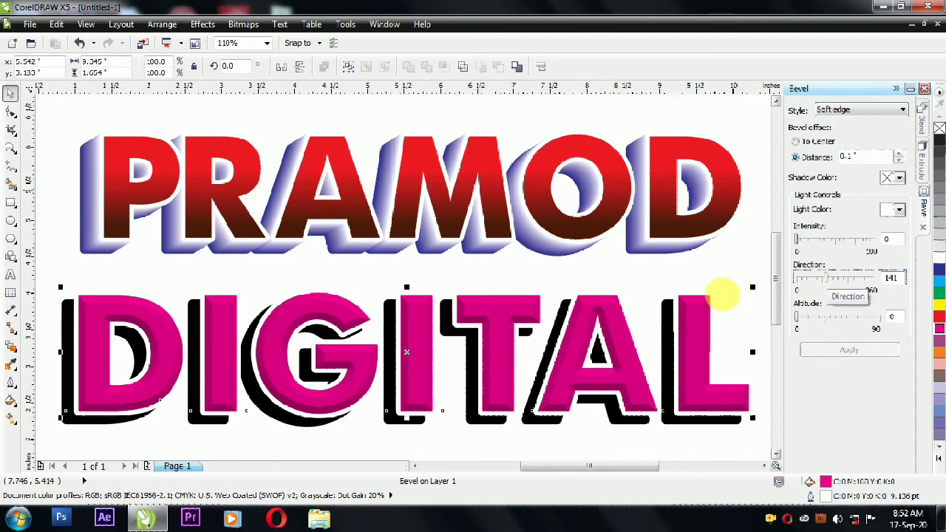
click(846, 355)
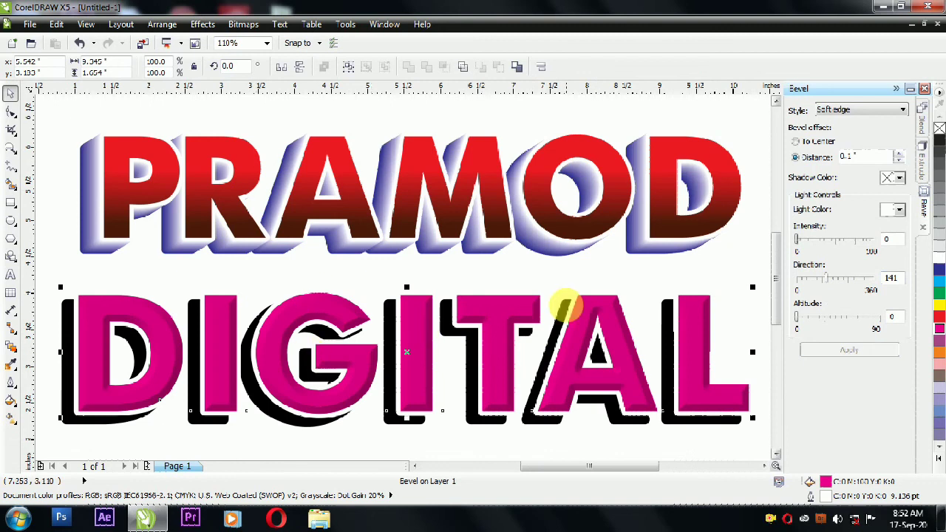
drag(828, 287, 810, 282)
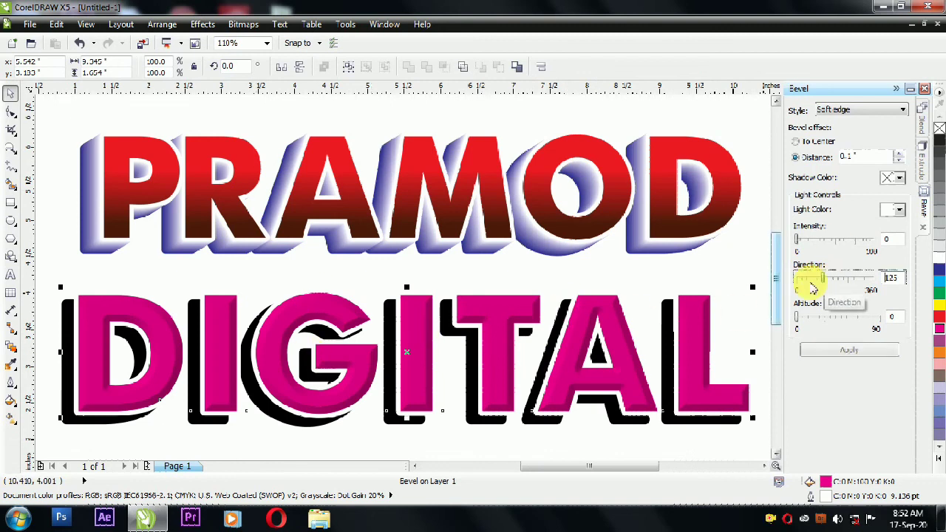
click(824, 350)
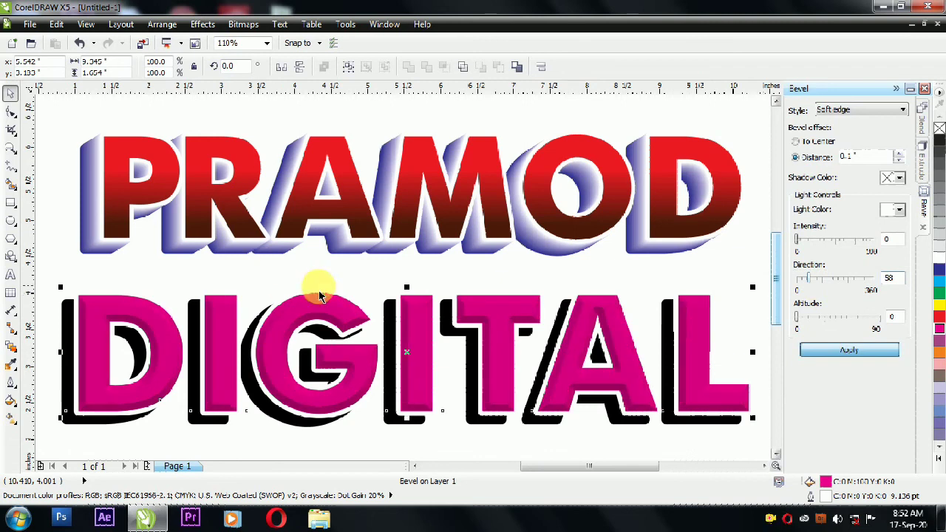
Step: Try light intensities of 19, 8 and 0 on the lower line's bevel, applying each one
drag(800, 238, 811, 241)
click(846, 352)
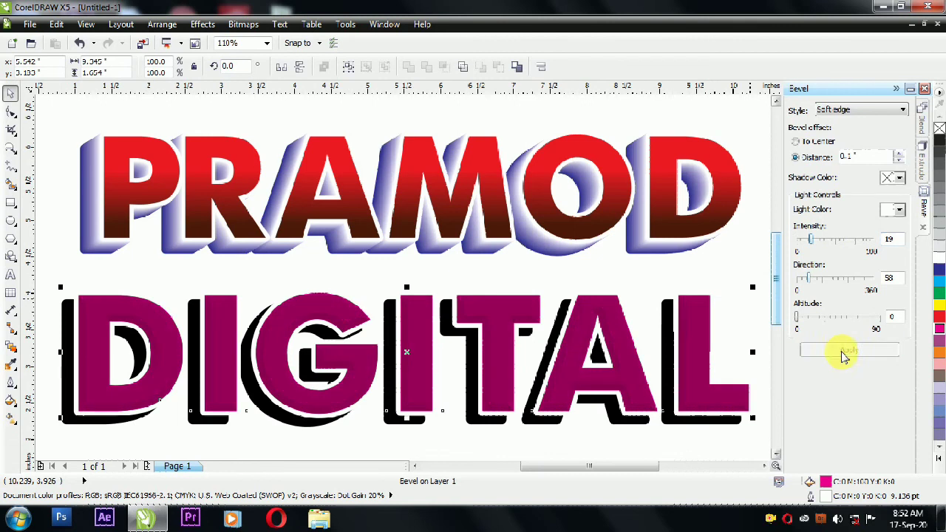
drag(805, 241, 801, 241)
click(838, 356)
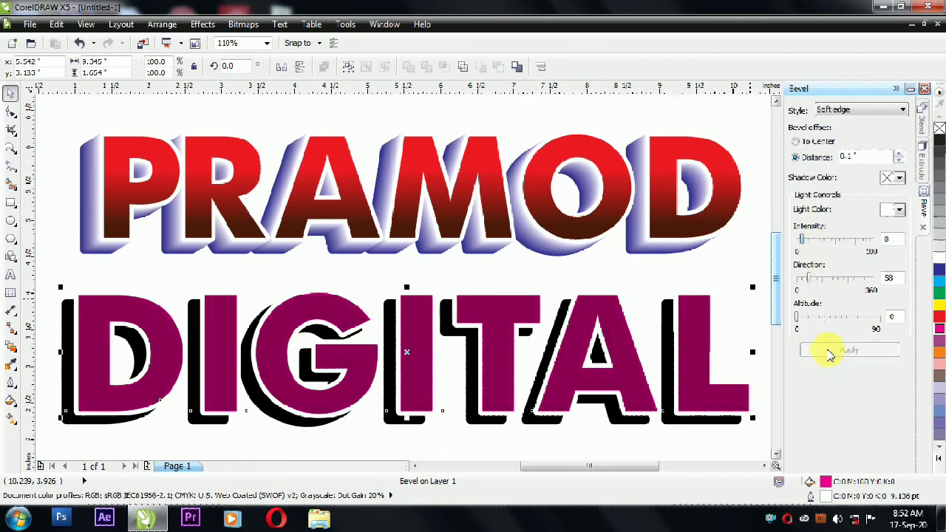
drag(804, 246, 794, 245)
click(837, 355)
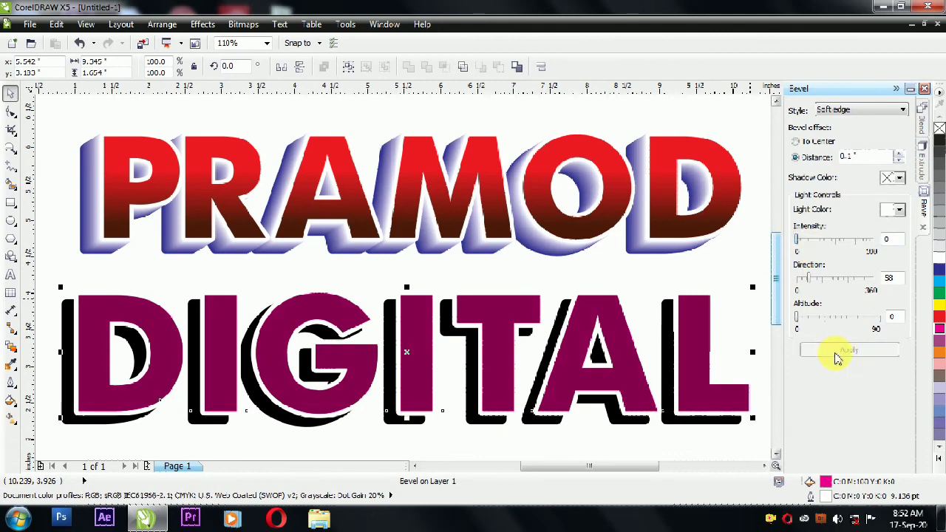
Step: Apply a To Center bevel offset and an altitude of 54 to the lower line's front text, and undo the recently applied bevel changes
click(796, 142)
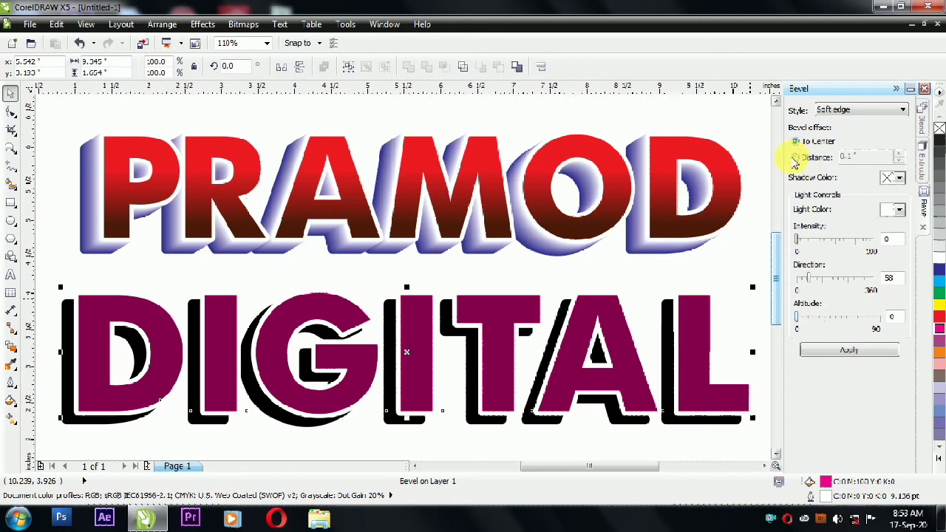
click(831, 355)
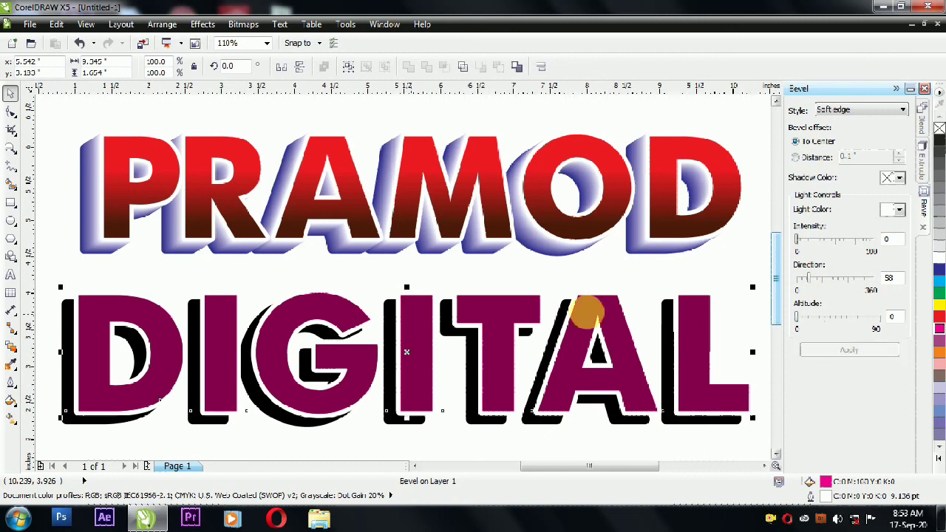
drag(801, 318, 814, 317)
click(831, 350)
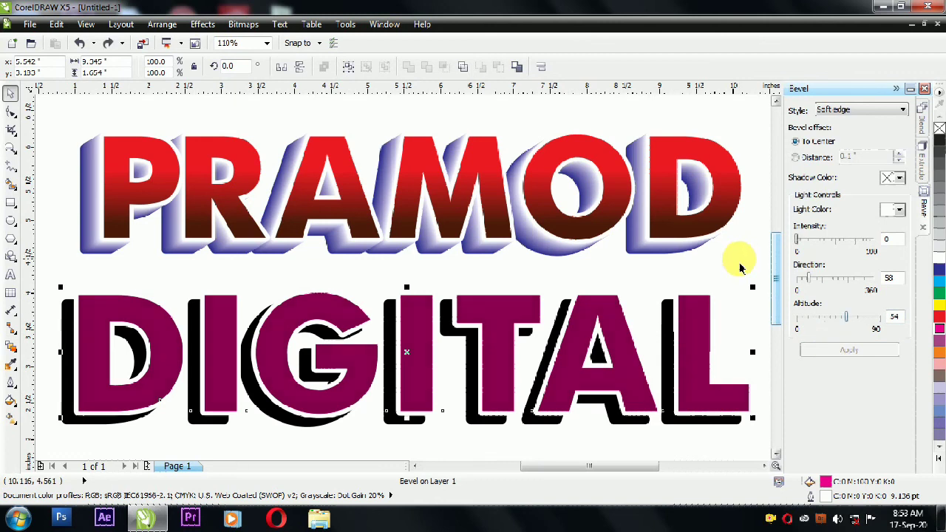
key(ctrl+z)
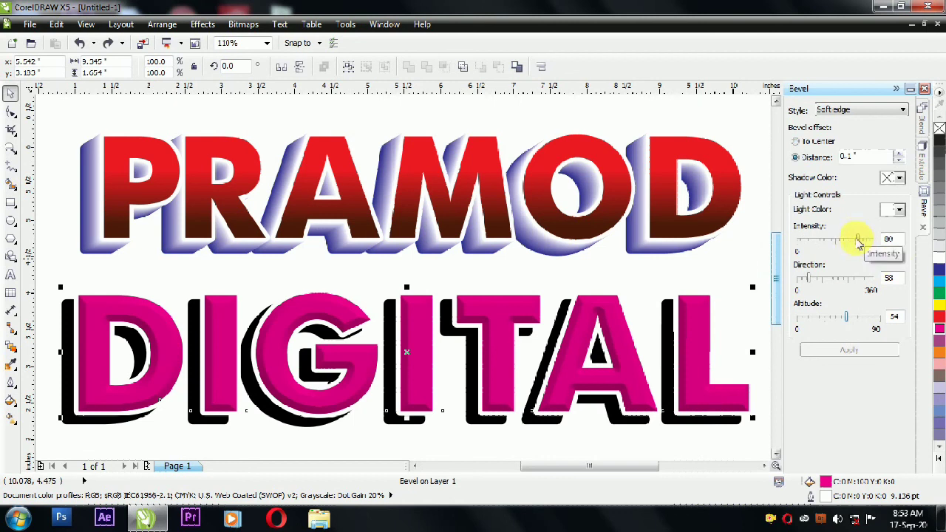
Step: Try light intensities of 47 and 30 on the lower line's bevel with the 0.1 inch distance
drag(858, 240, 836, 242)
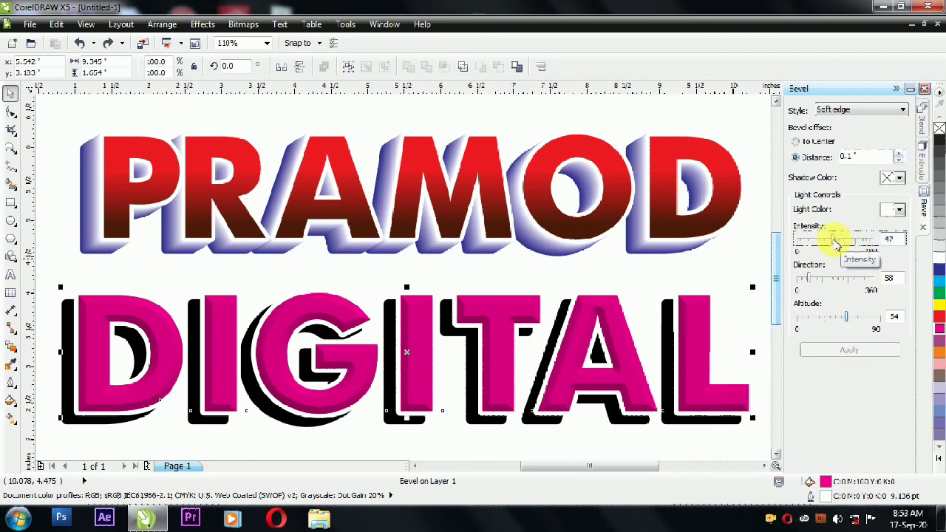
click(839, 353)
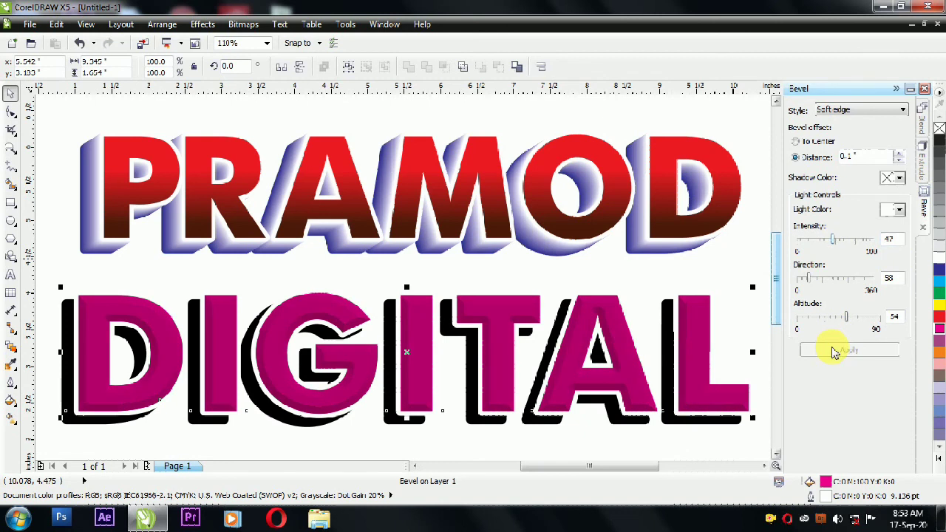
drag(833, 241, 820, 242)
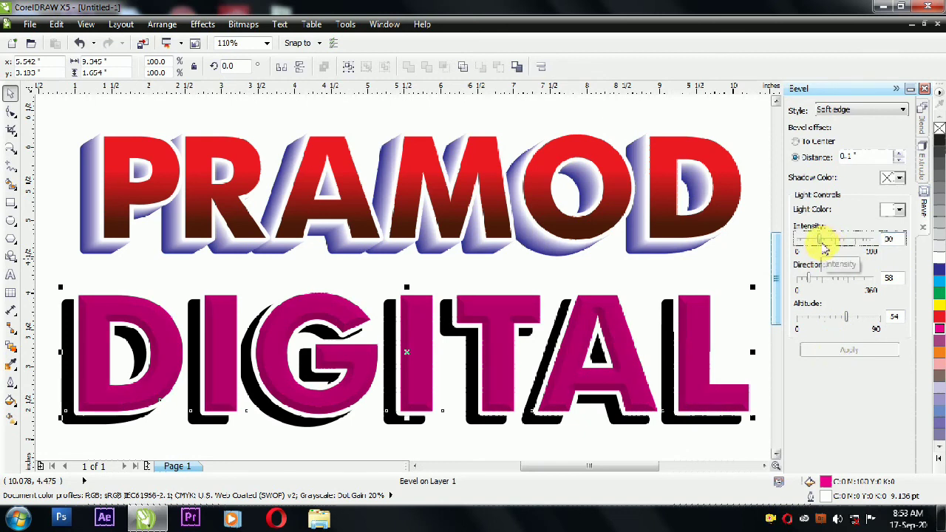
click(827, 355)
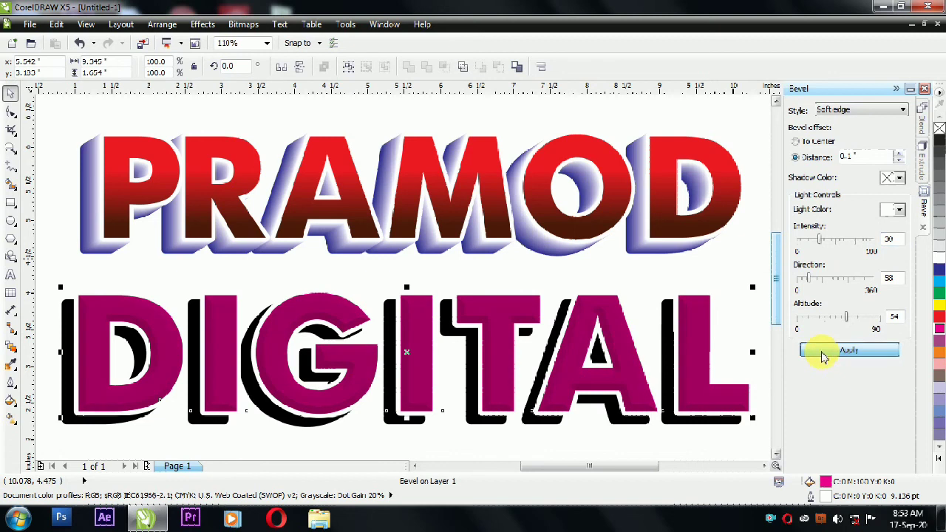
Step: Apply a light intensity of 100 to the lower line's bevel, deselect the text and close the bevel settings
click(886, 239)
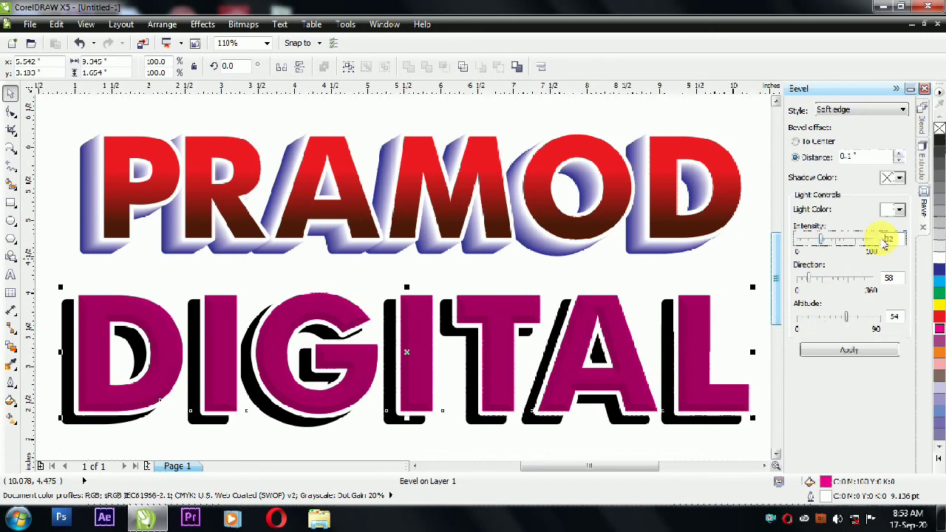
drag(821, 240, 883, 239)
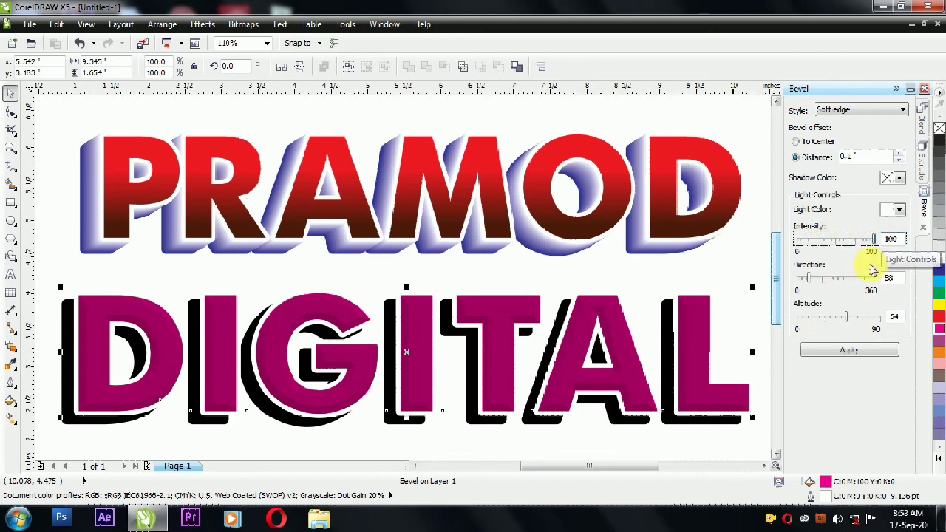
click(850, 354)
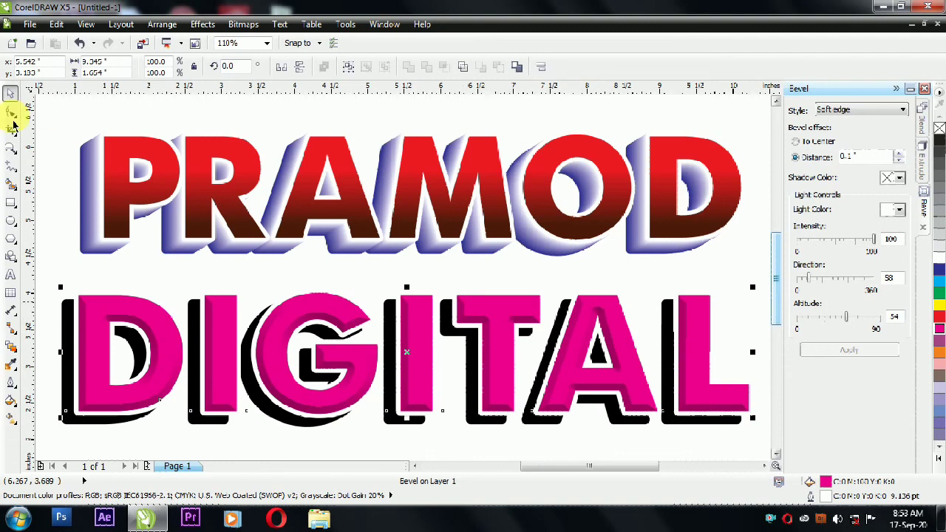
click(254, 103)
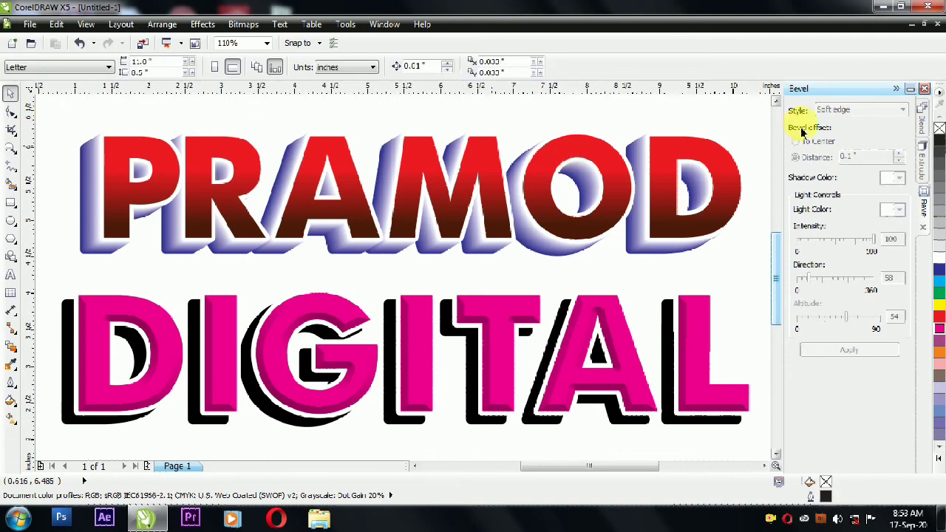
click(927, 89)
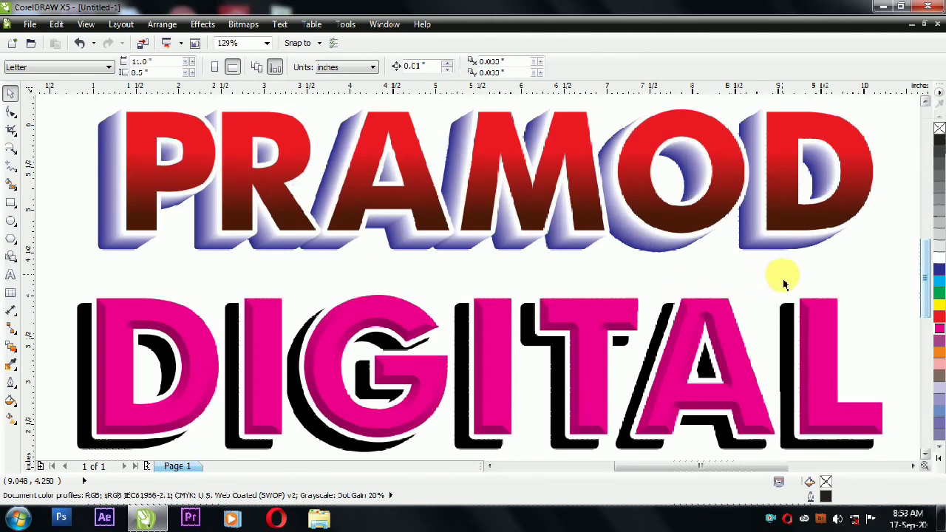
Step: Select the blend of the upper text line
click(116, 242)
click(580, 264)
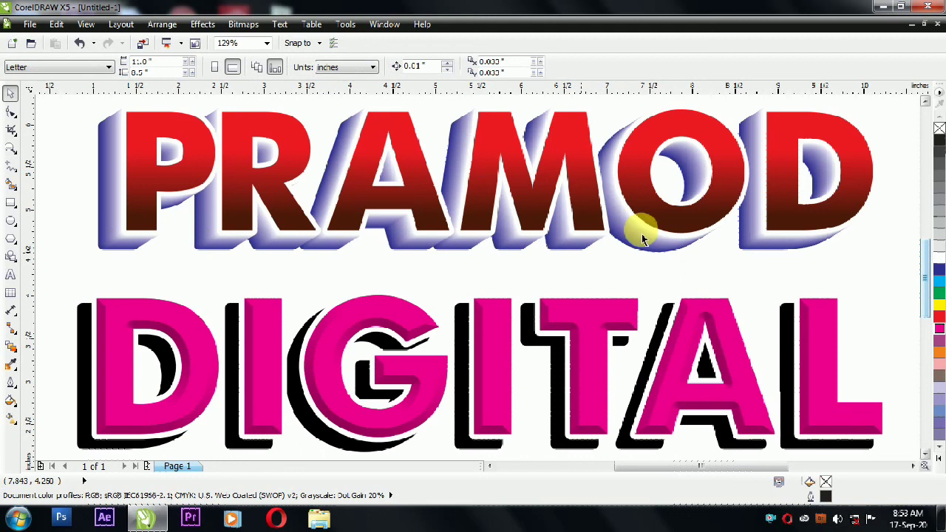
click(561, 247)
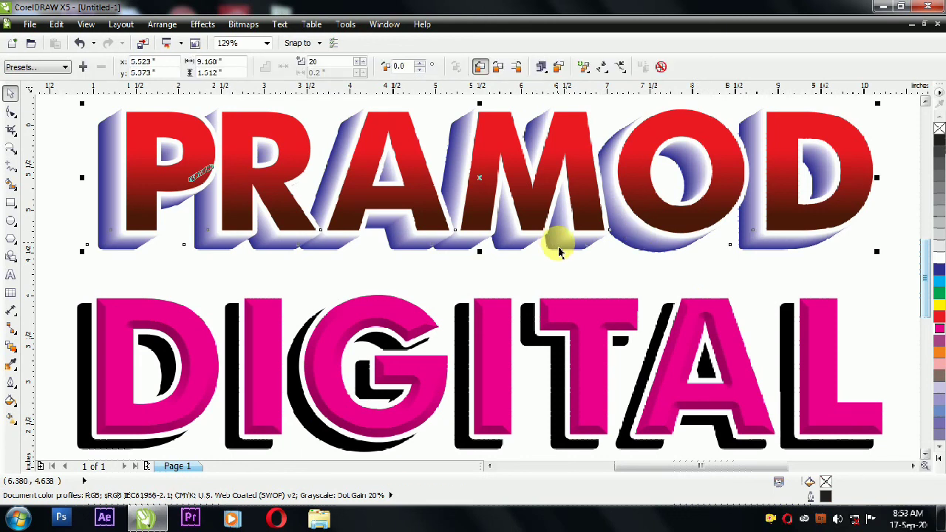
Step: Clear the blend effect between the upper line's gradient text and its blue copy
click(208, 267)
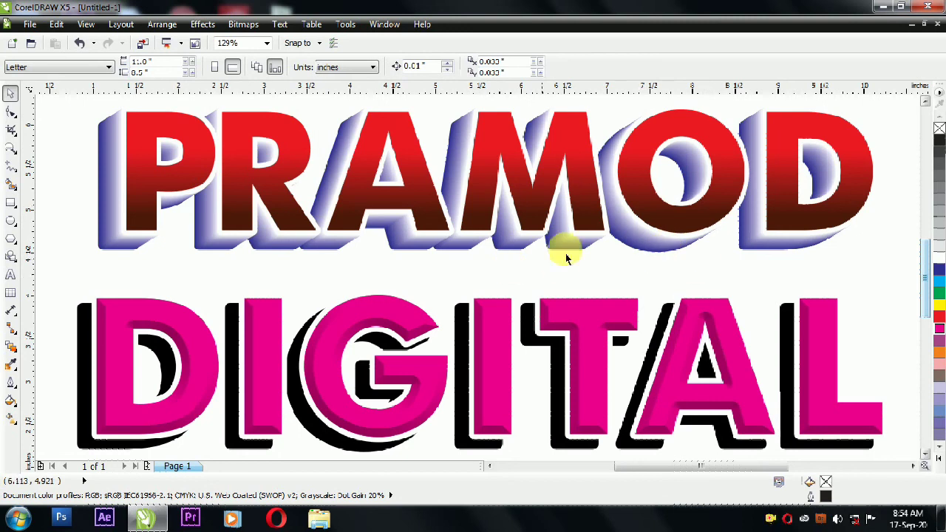
click(570, 230)
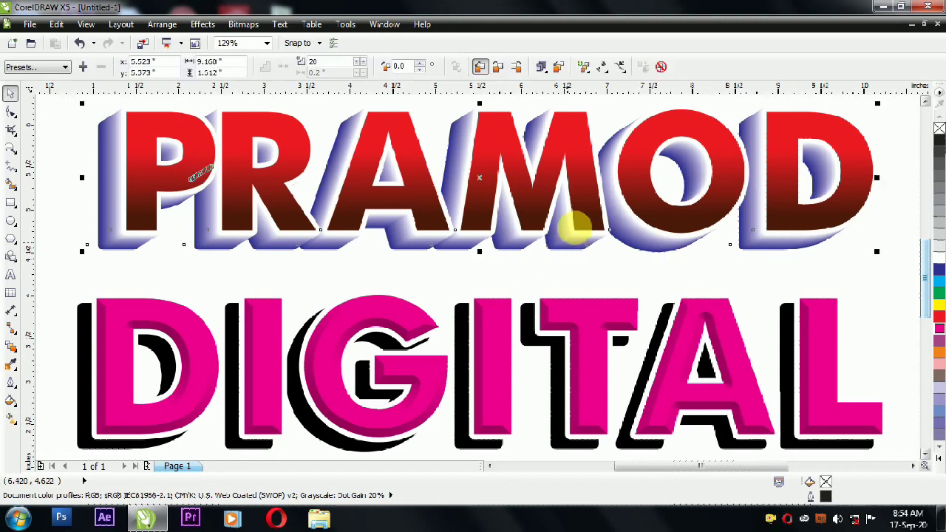
click(437, 272)
scroll(506, 303, down, 1)
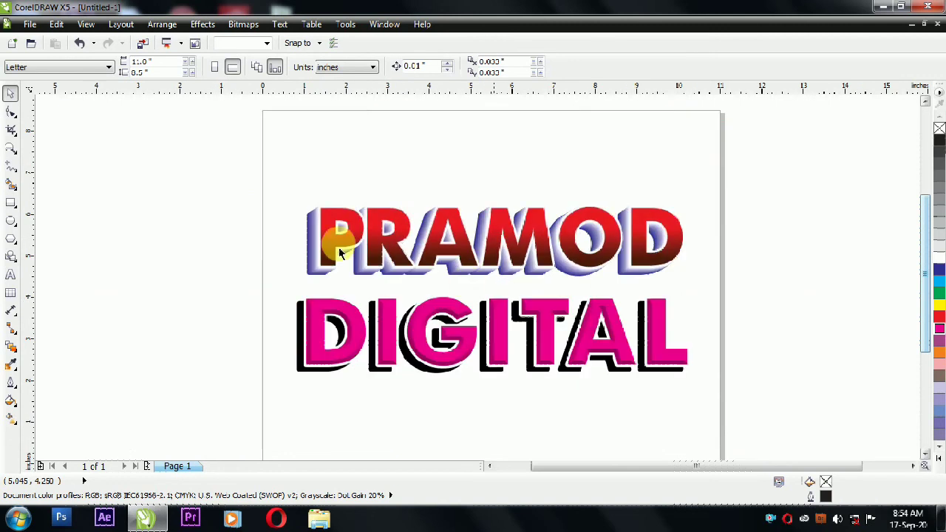
drag(247, 191, 718, 286)
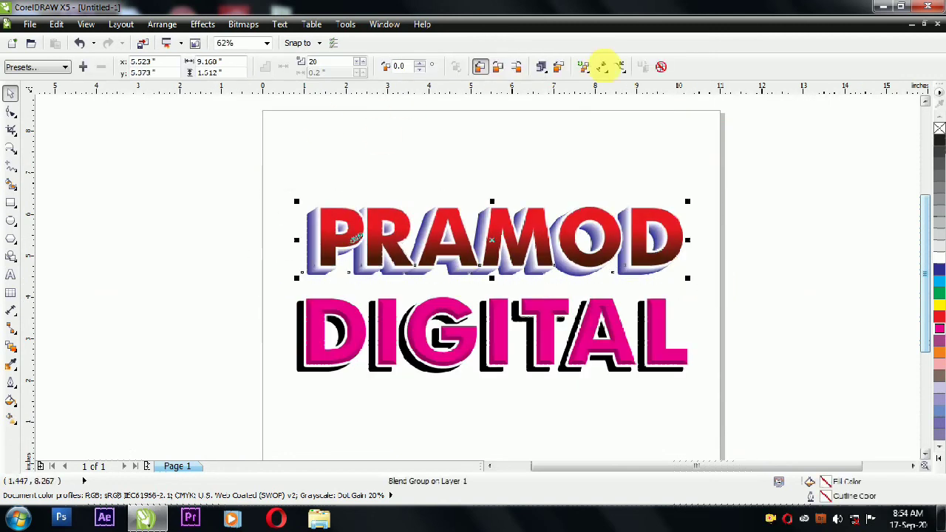
click(660, 70)
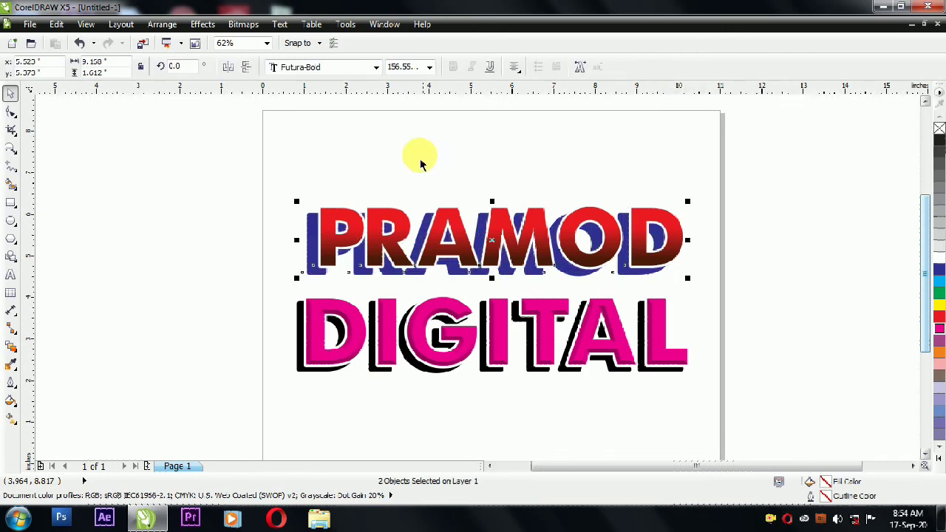
Step: Delete the blue back copy of the upper text line
click(403, 242)
click(307, 253)
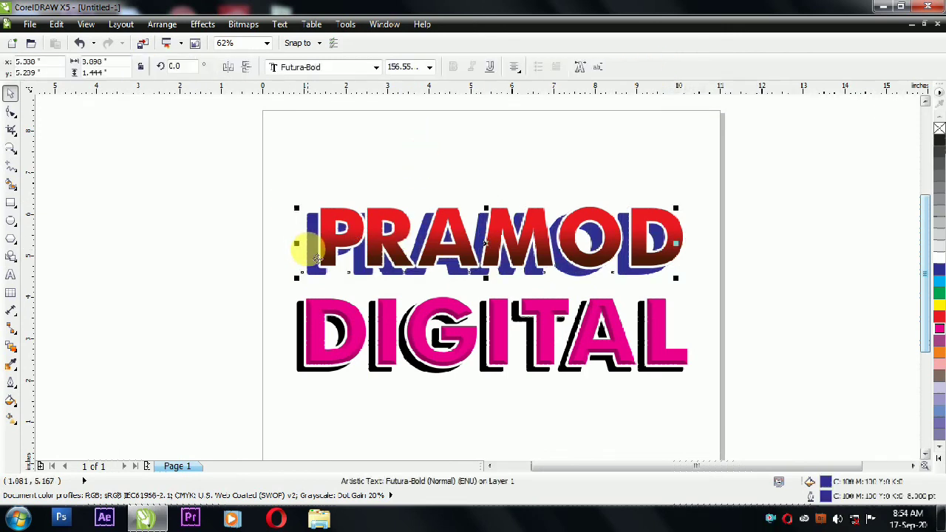
key(Delete)
Step: Change the case of the whole upper text line to Title Case
double_click(323, 243)
drag(317, 232, 671, 251)
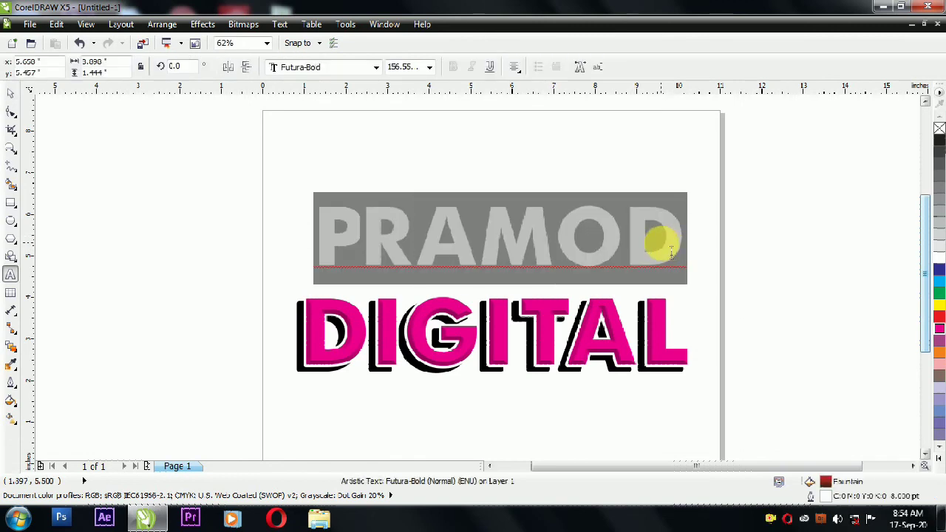
right_click(671, 251)
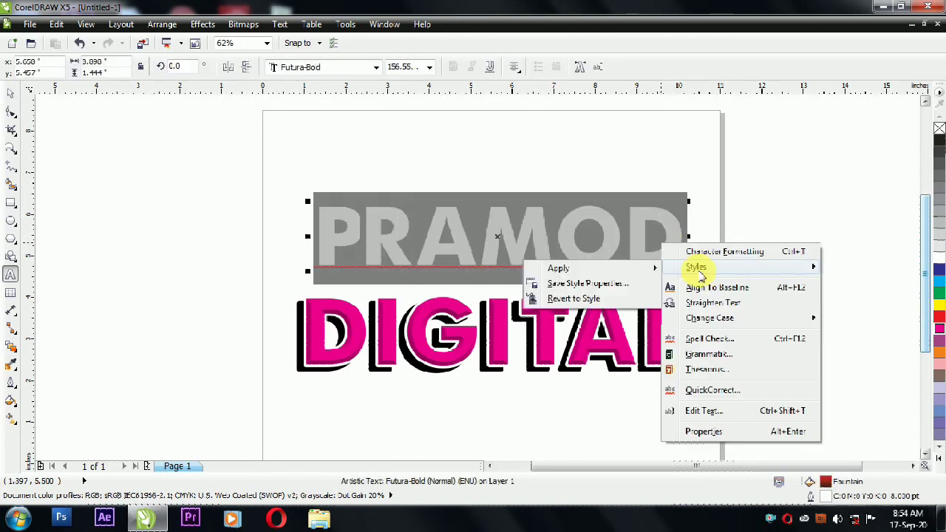
mouse_move(729, 319)
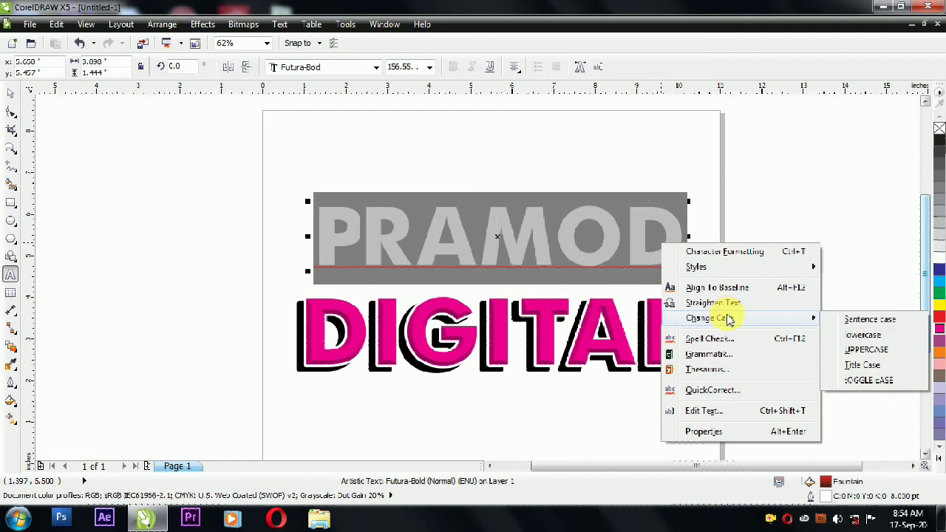
click(862, 364)
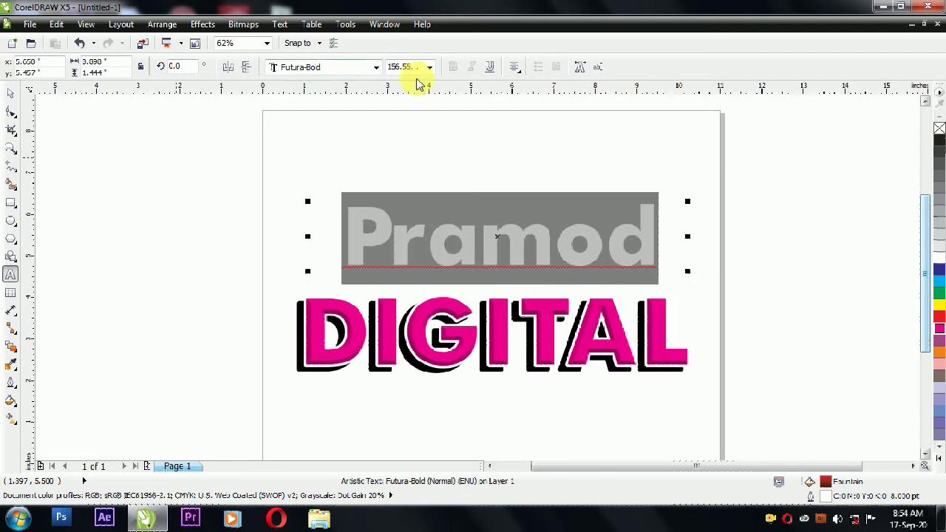
Step: Try the Freehand521 BT font on the upper text line and preview other fonts such as Calibri
click(340, 68)
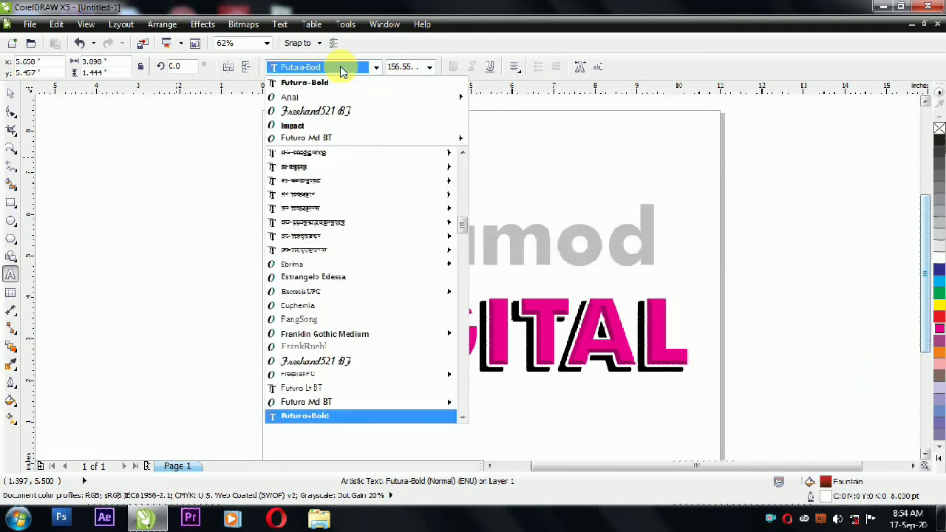
click(331, 112)
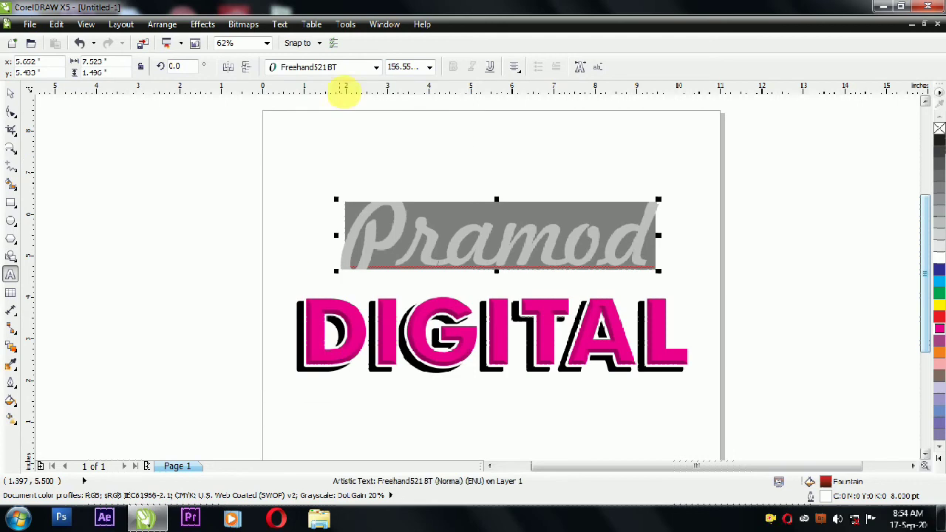
click(338, 67)
click(344, 66)
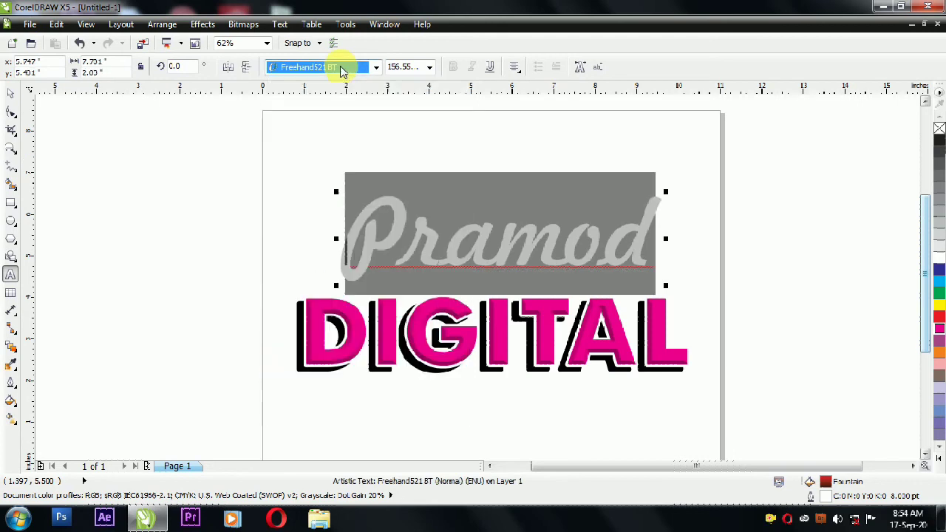
text(Browallia New)
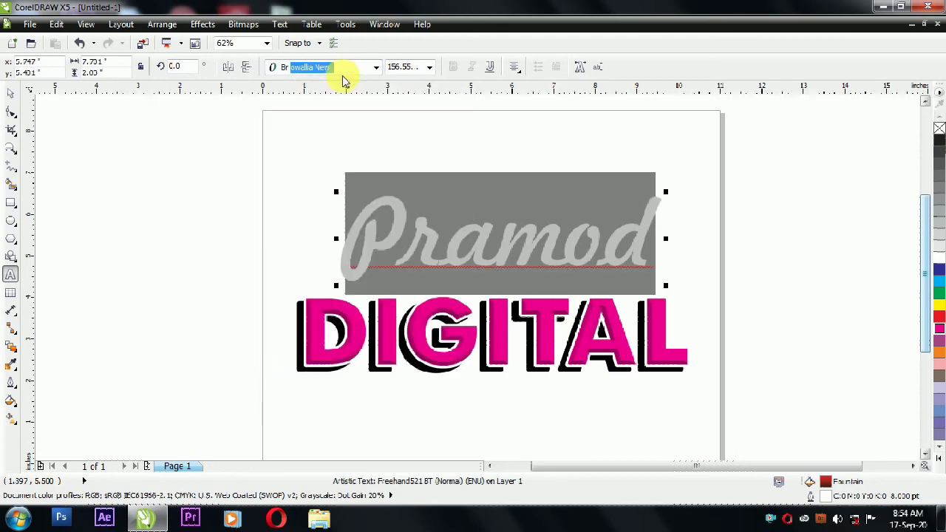
key(Down)
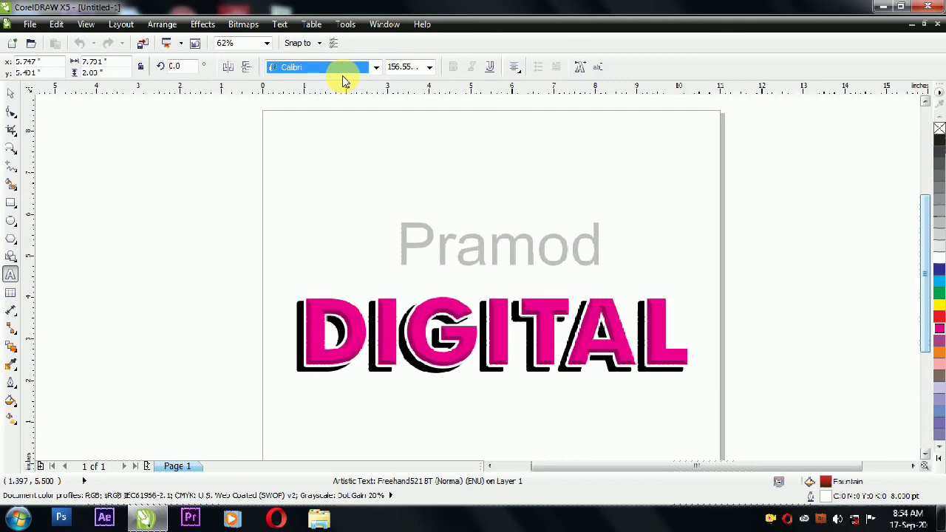
key(Up)
key(Up)
key(Up)
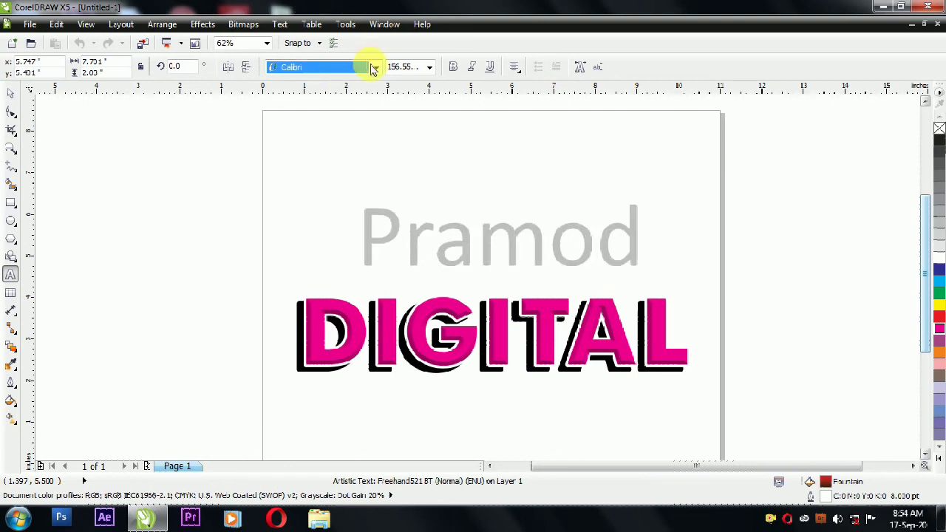
Step: Set the upper text line's font to Segoe Script in the Normal style and finish editing the text
click(376, 68)
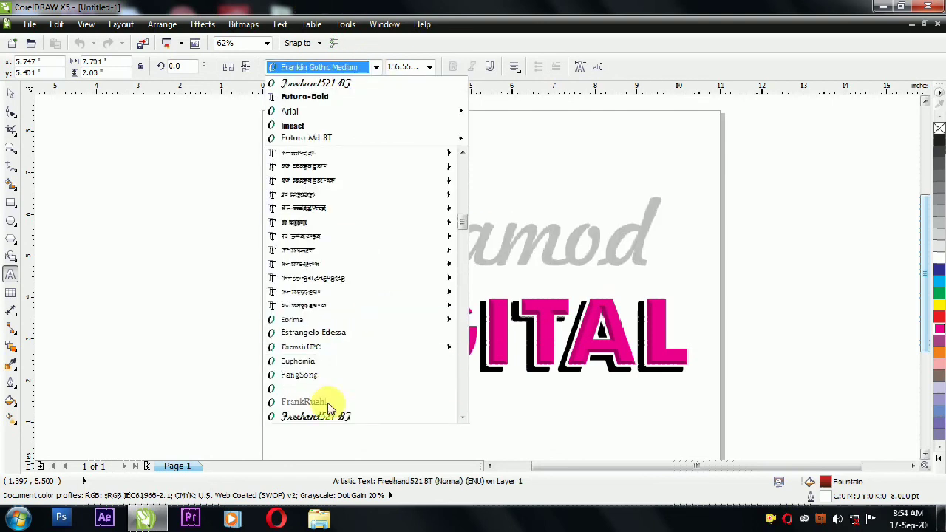
scroll(323, 421, down, 4)
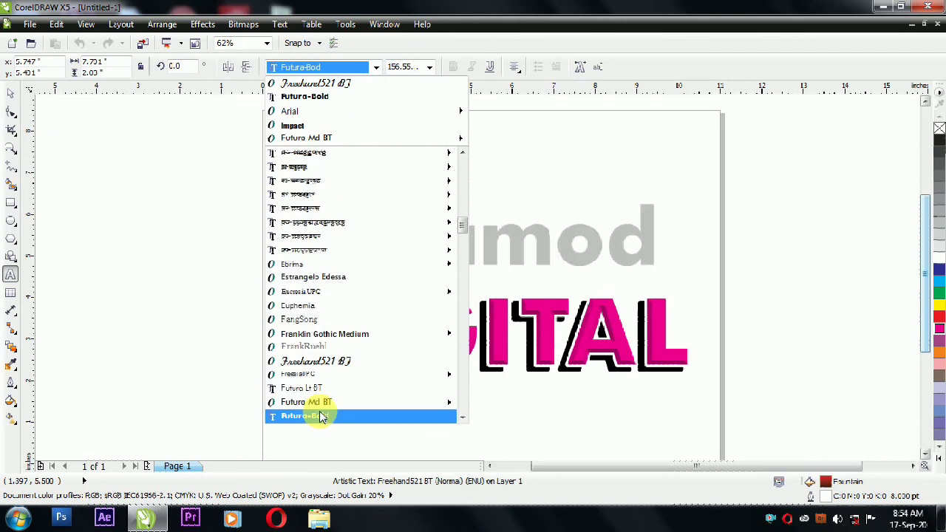
scroll(320, 370, down, 7)
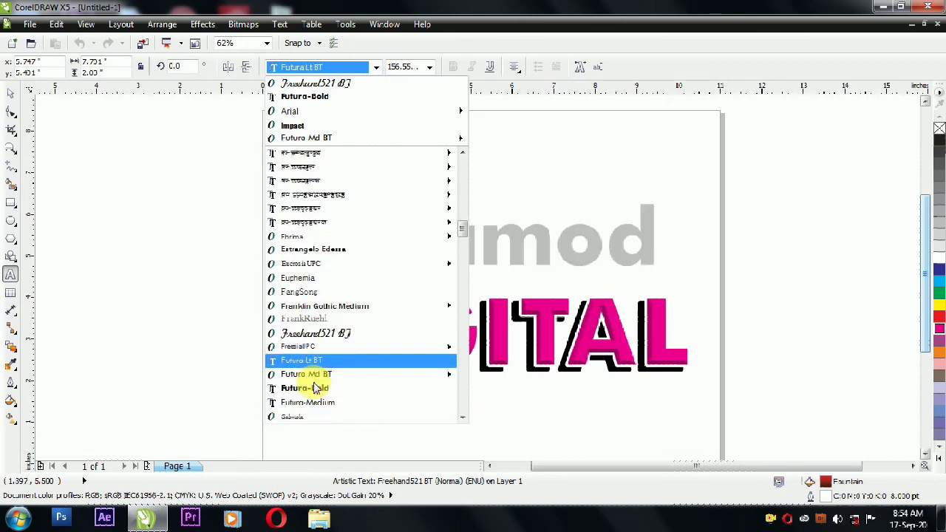
scroll(318, 386, down, 6)
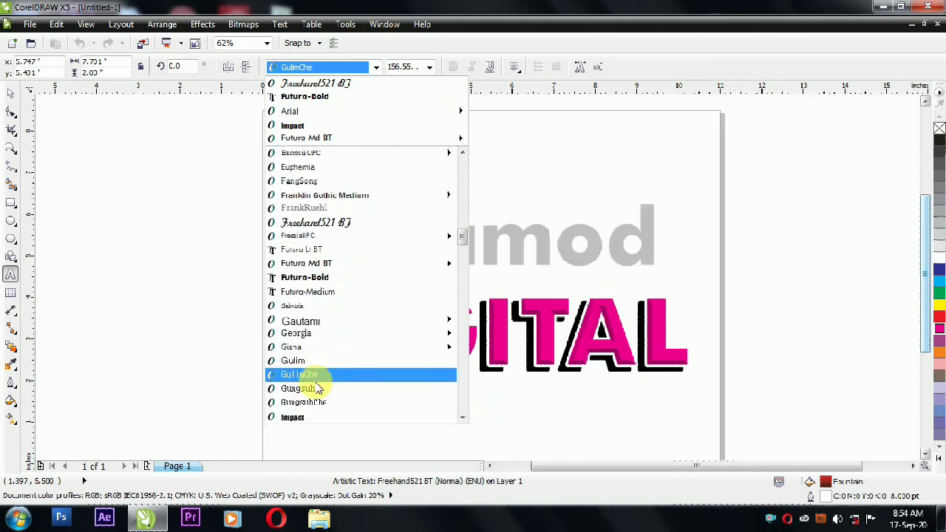
scroll(348, 386, down, 6)
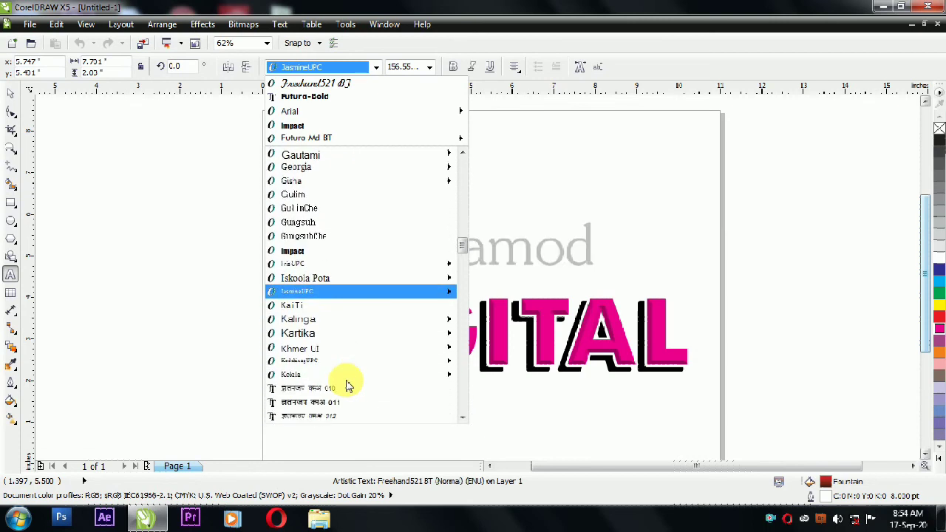
scroll(459, 250, down, 3)
drag(459, 250, 459, 322)
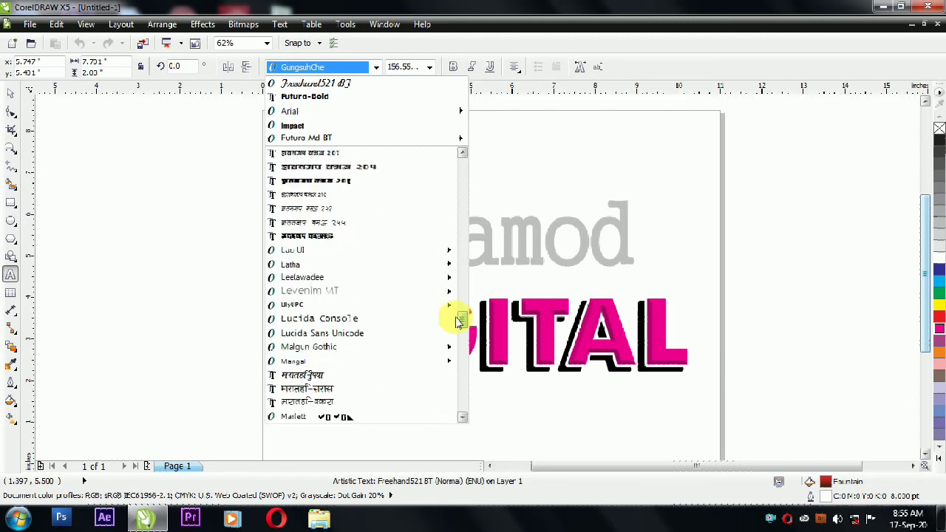
drag(458, 322, 466, 365)
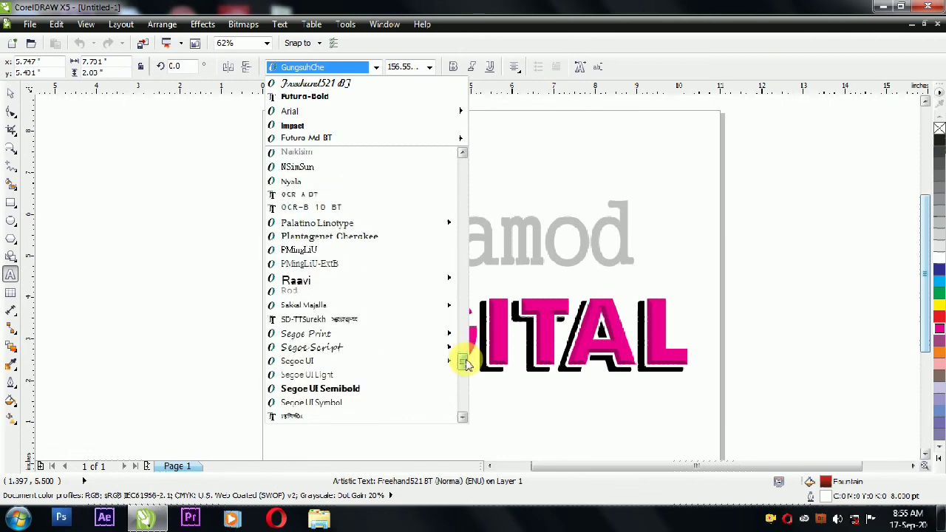
mouse_move(316, 349)
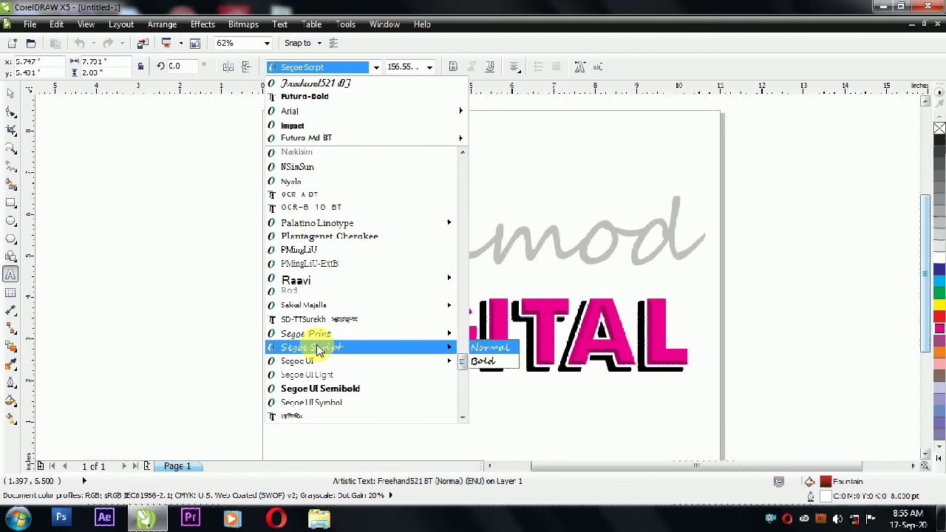
click(319, 349)
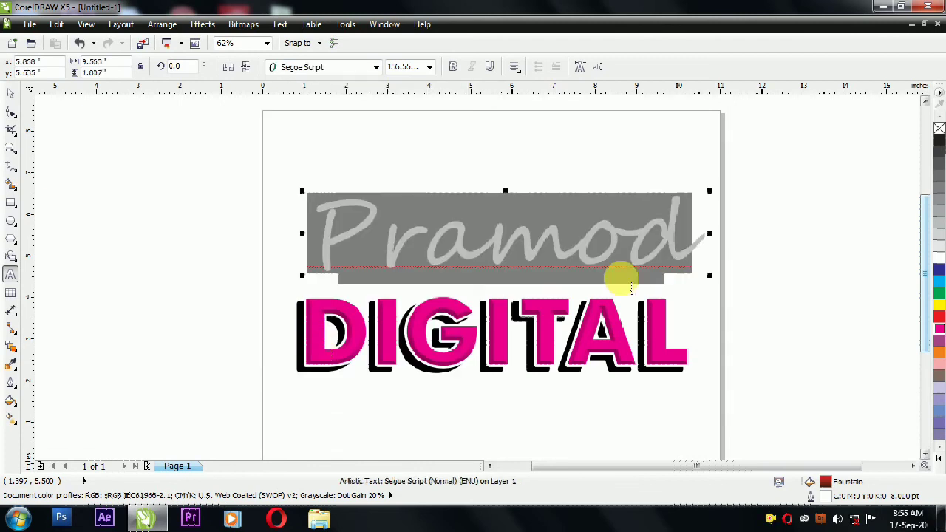
click(11, 99)
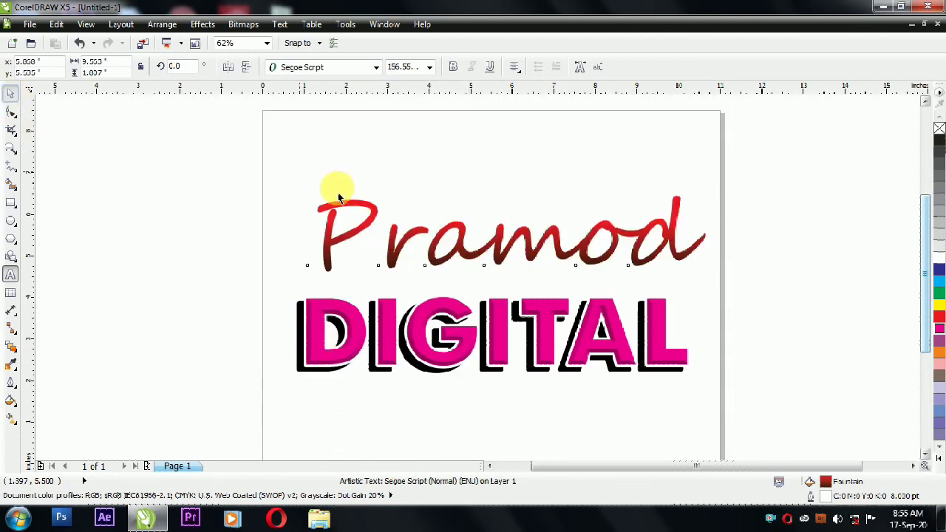
Step: Scale the upper text down to about 139 pt and place a duplicate slightly below and to the left of it
click(683, 290)
drag(683, 290, 660, 291)
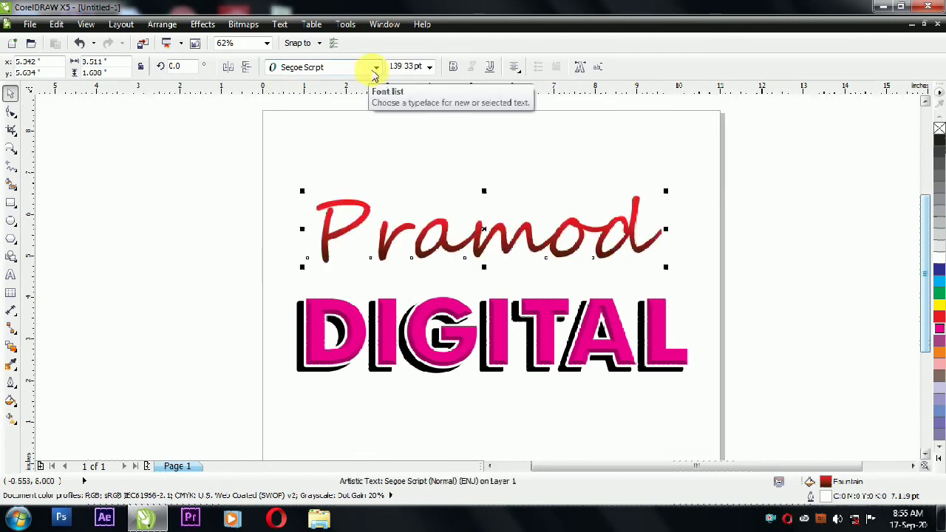
drag(939, 153, 489, 245)
right_click(481, 235)
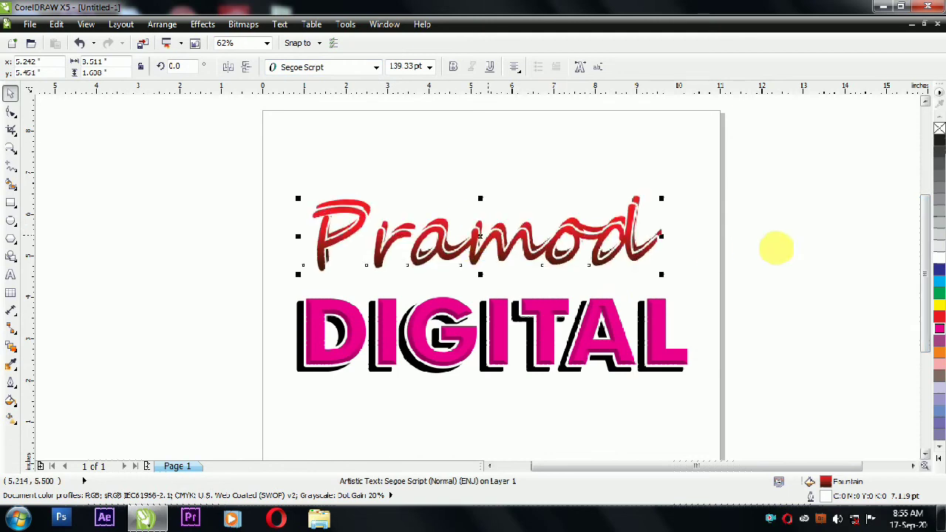
Step: Colour the duplicate's fill and outline 100% CMYK black and send it behind the gradient text
click(940, 142)
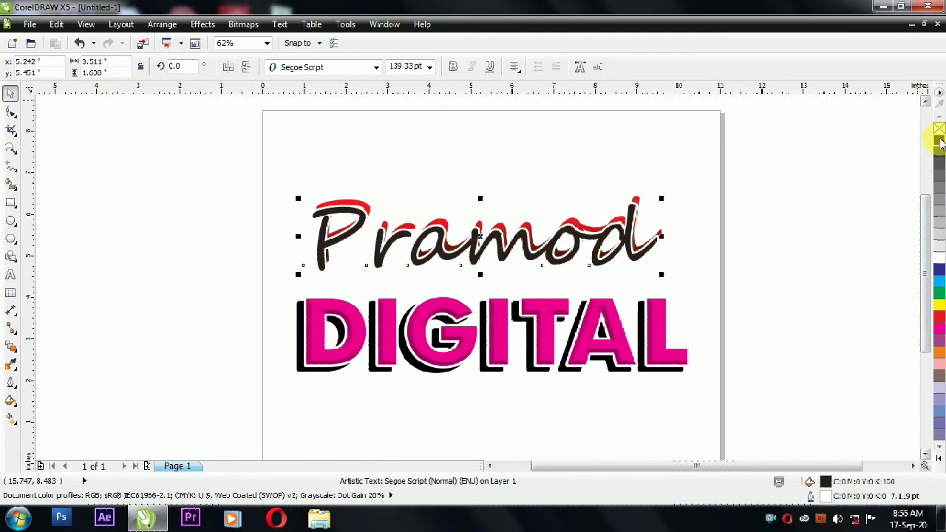
click(939, 462)
click(936, 132)
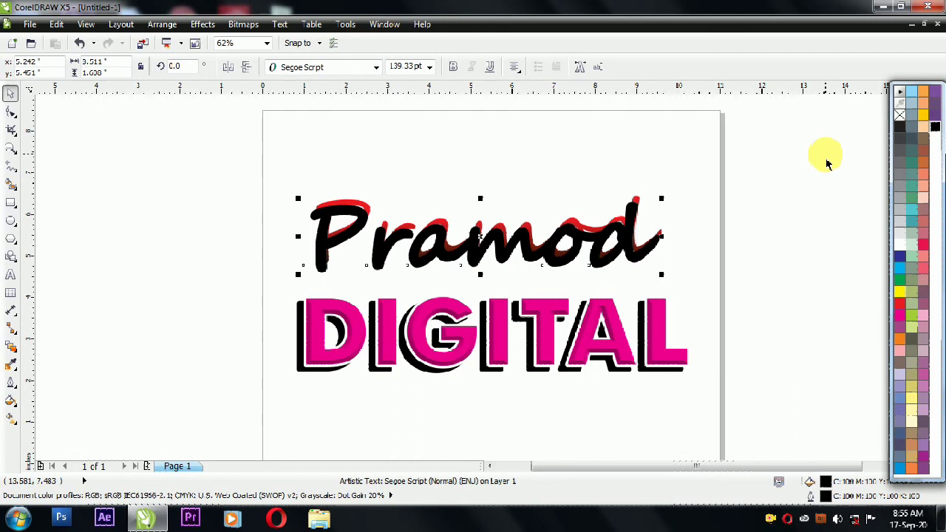
key(ctrl+z)
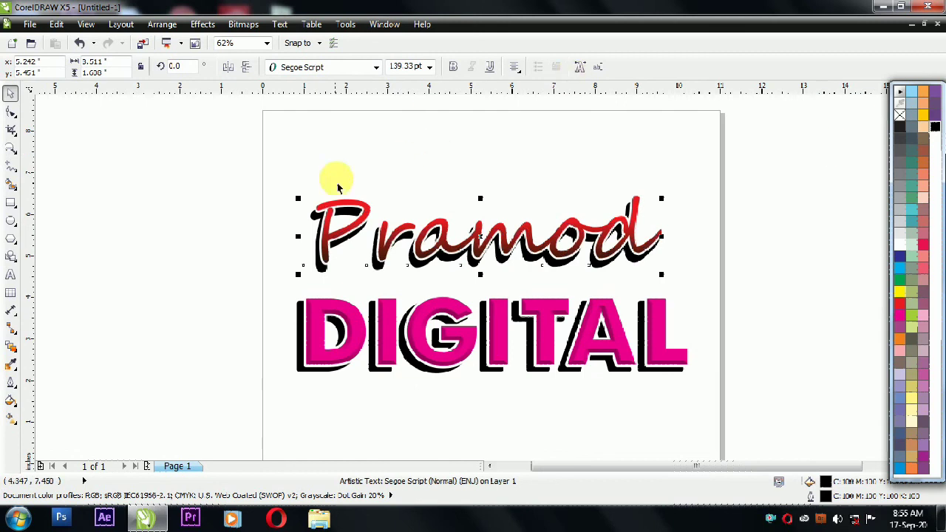
Step: Move the gradient text slightly up and right, and blend it with the black copy using 20 steps
drag(367, 220, 380, 213)
drag(260, 165, 701, 289)
click(197, 26)
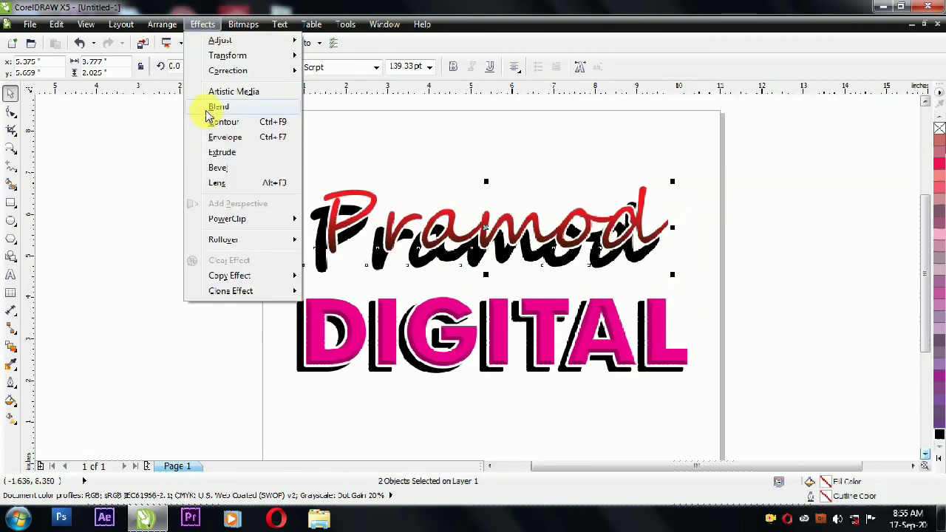
click(218, 107)
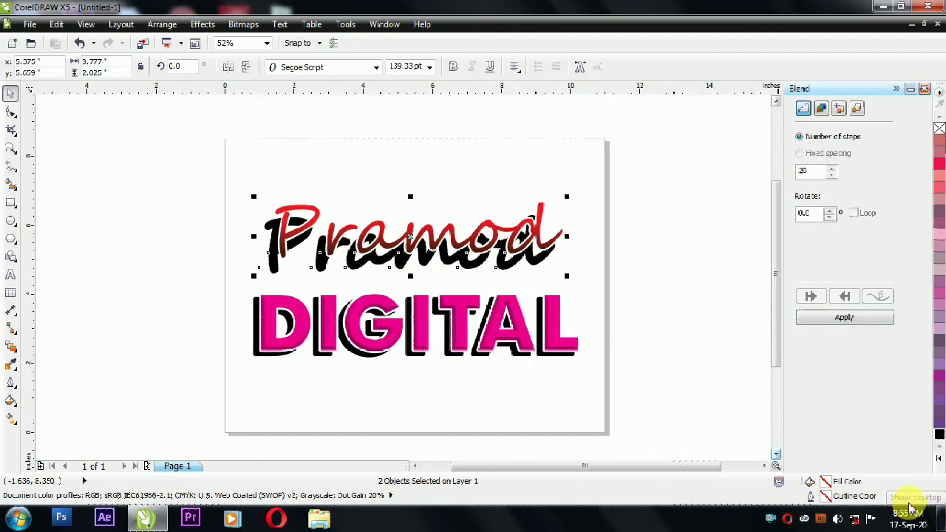
click(825, 324)
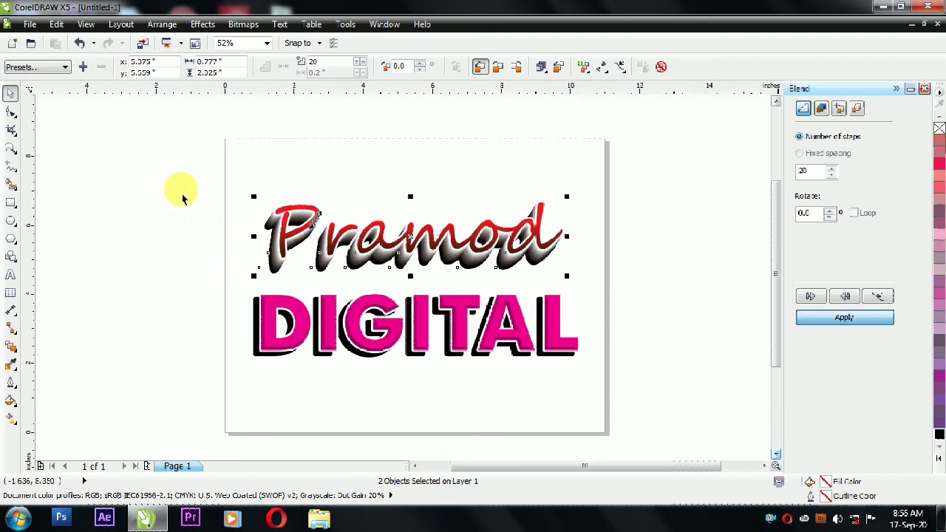
click(162, 117)
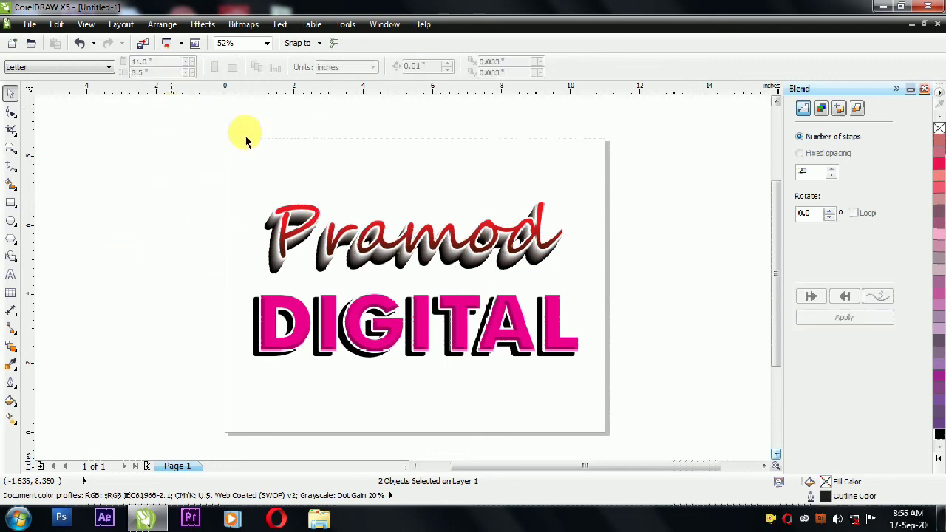
Step: Move the gradient text slightly down and toward the black copy to make the blend's depth shallower
drag(495, 333, 596, 383)
key(F4)
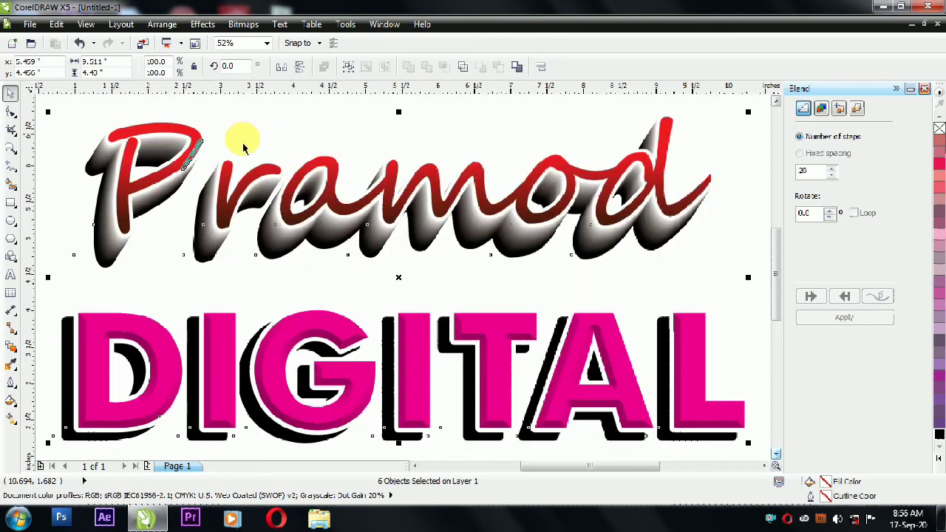
click(65, 205)
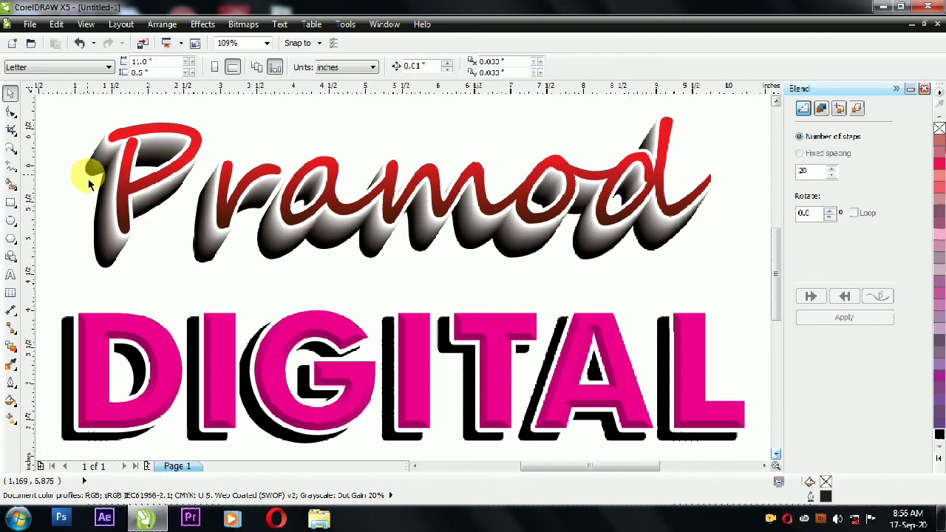
click(330, 187)
click(404, 181)
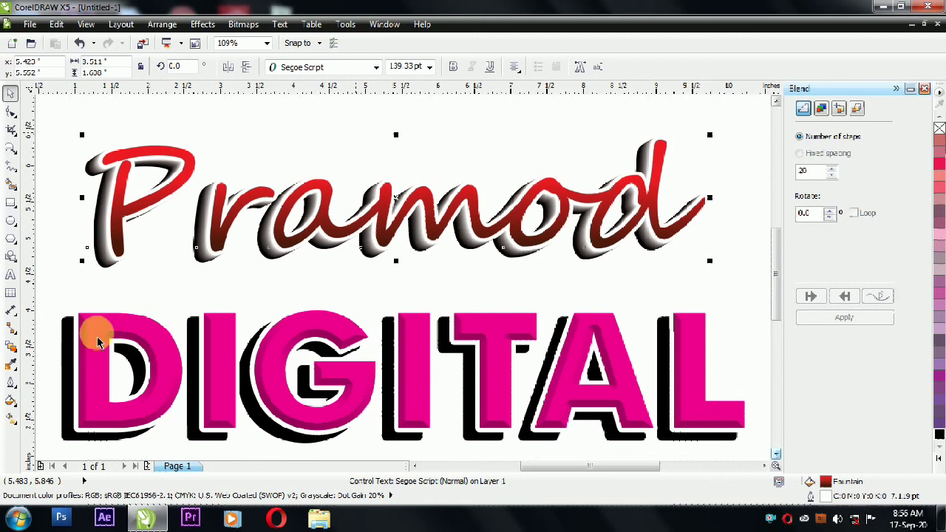
click(158, 113)
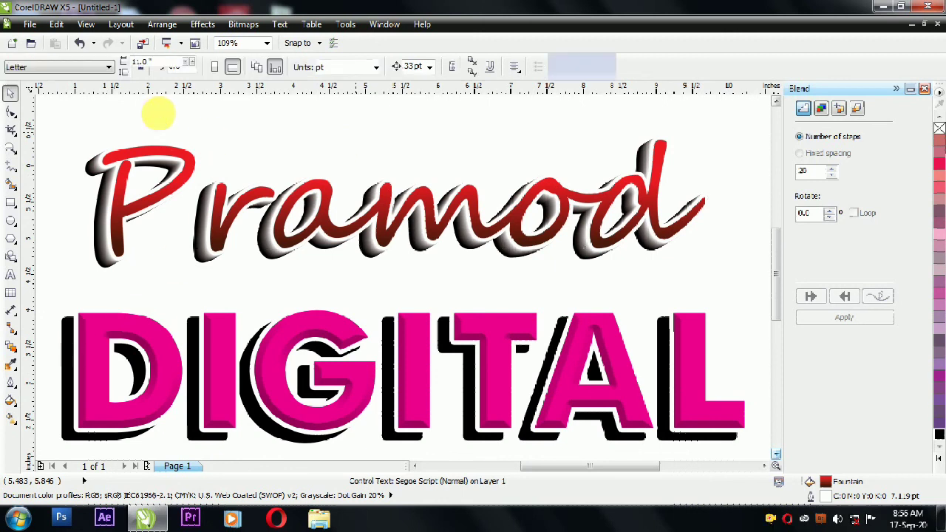
Step: Recolour the black copy behind the gradient text with a blue fill and outline (C100 M100 Y0 K0)
click(102, 273)
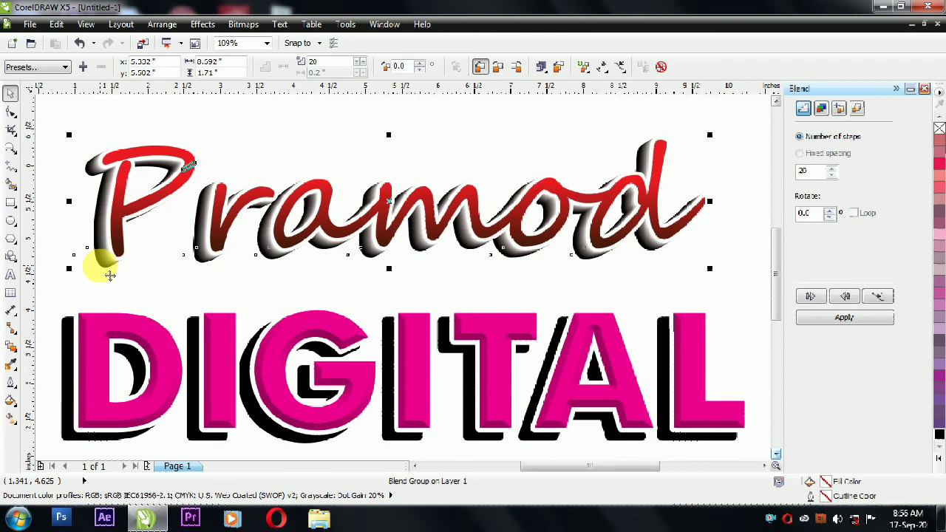
click(102, 275)
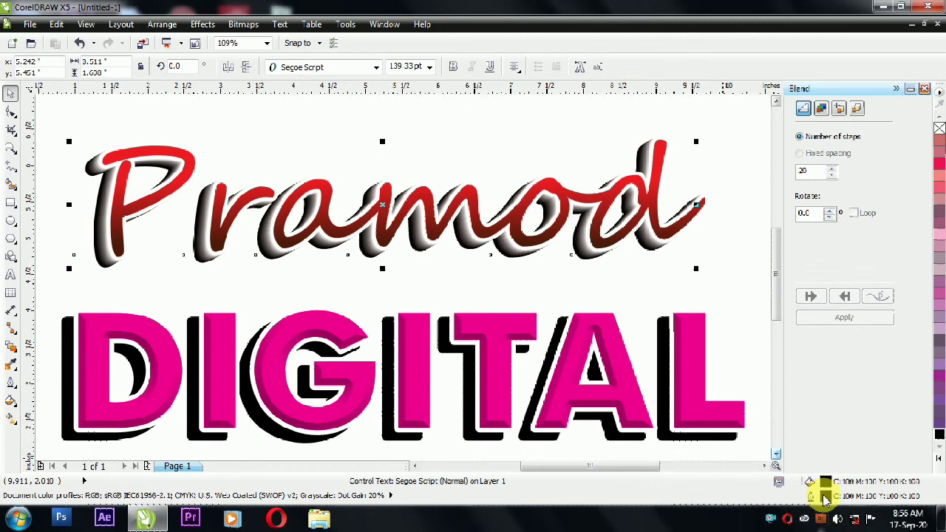
click(939, 460)
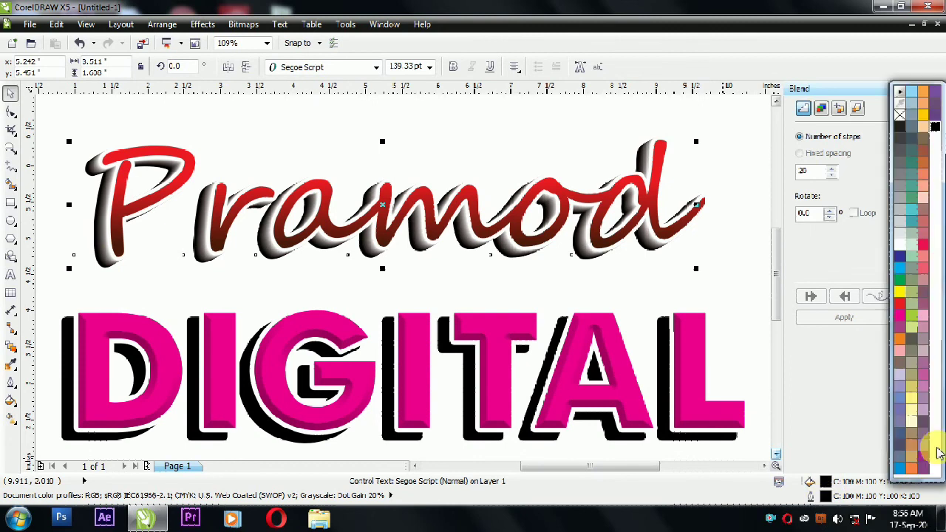
click(898, 258)
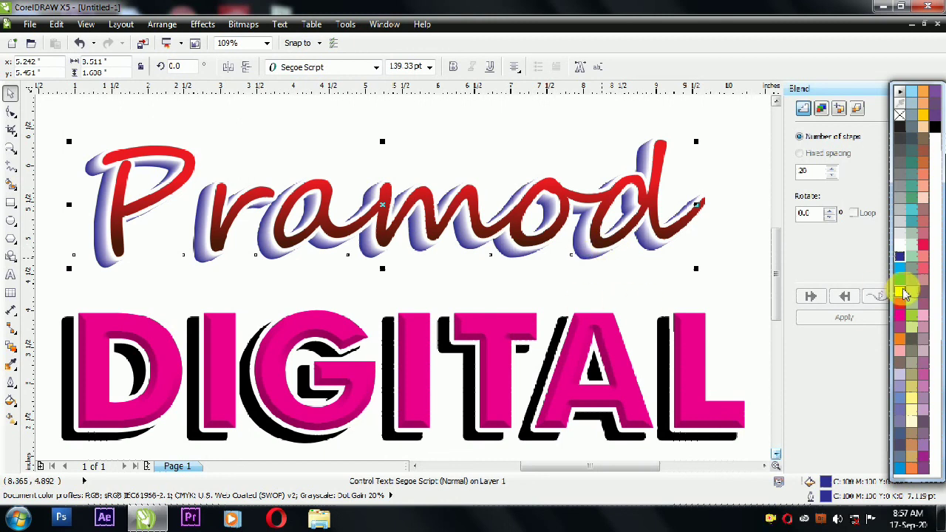
click(624, 116)
Step: Try a yellow outline on the gradient text in front of the blend
click(659, 157)
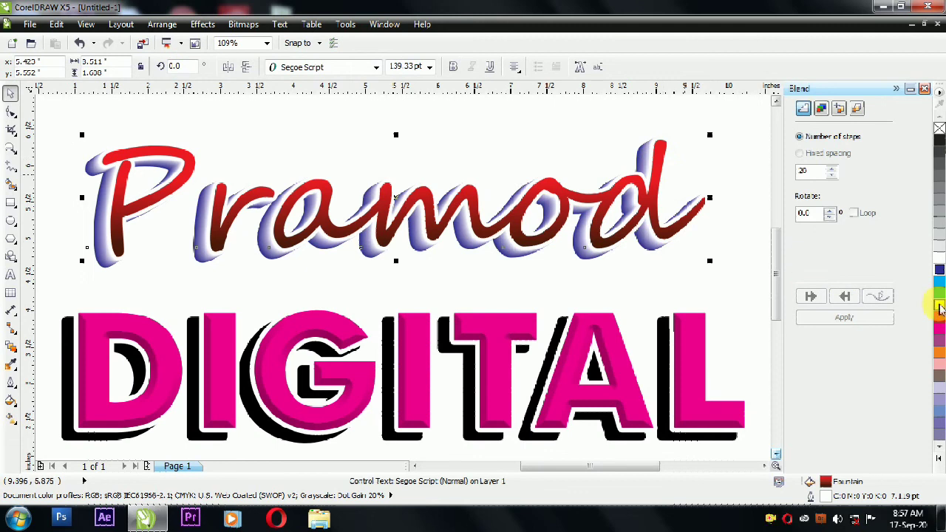
click(939, 306)
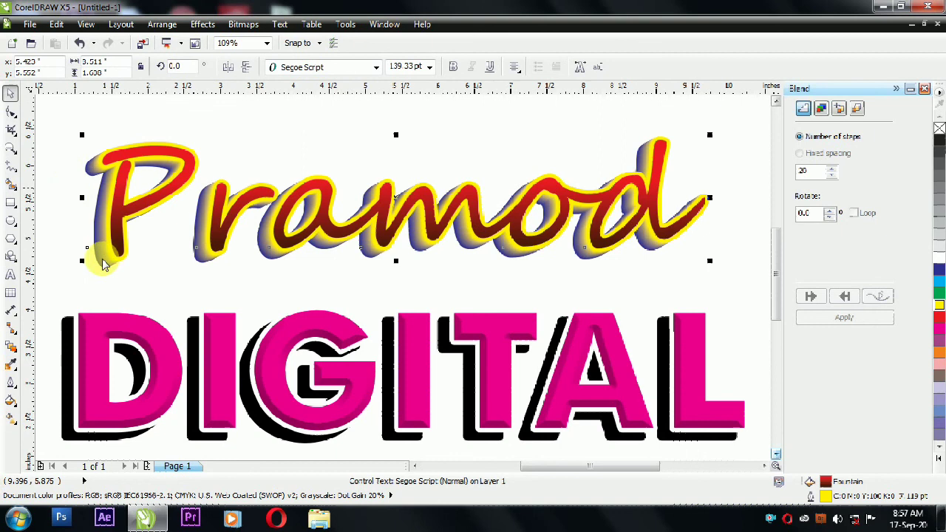
key(z)
drag(86, 229, 168, 290)
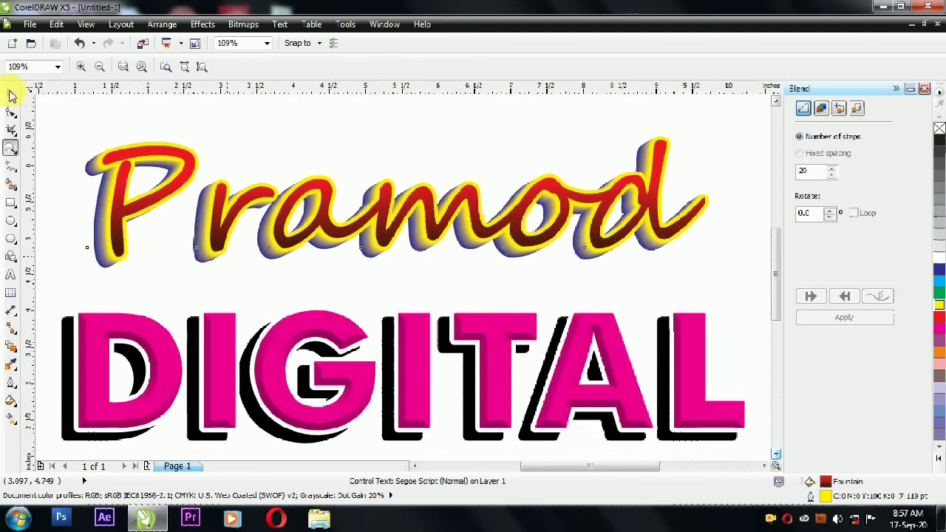
click(11, 95)
click(254, 144)
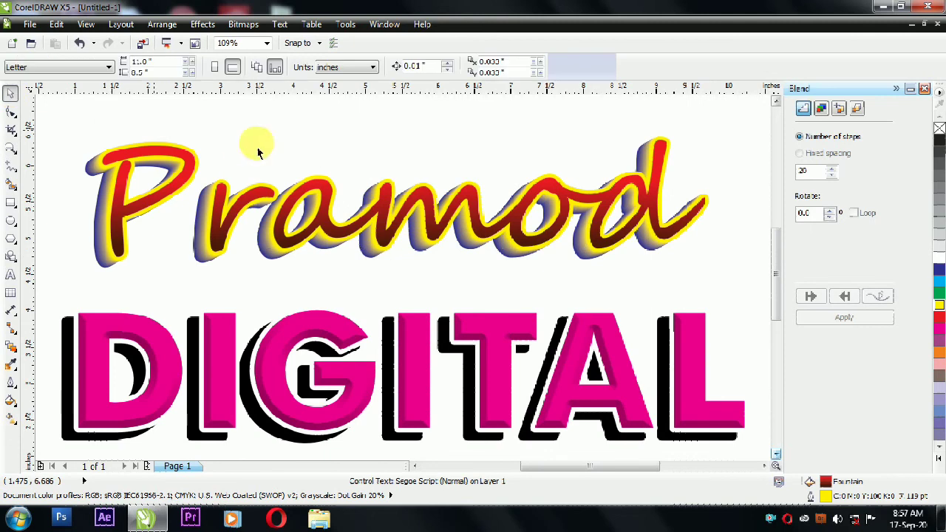
Step: Try a cyan outline on the gradient text, and set the outline back to white
click(472, 214)
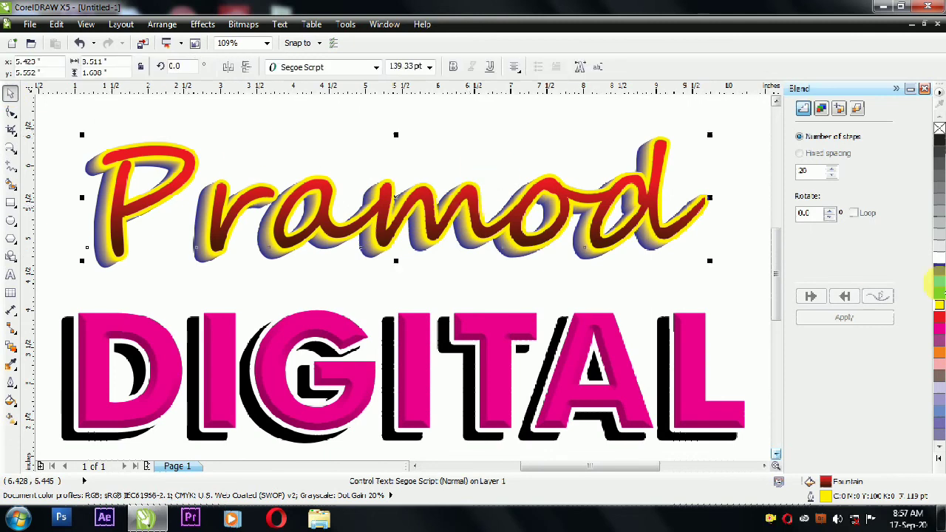
right_click(935, 283)
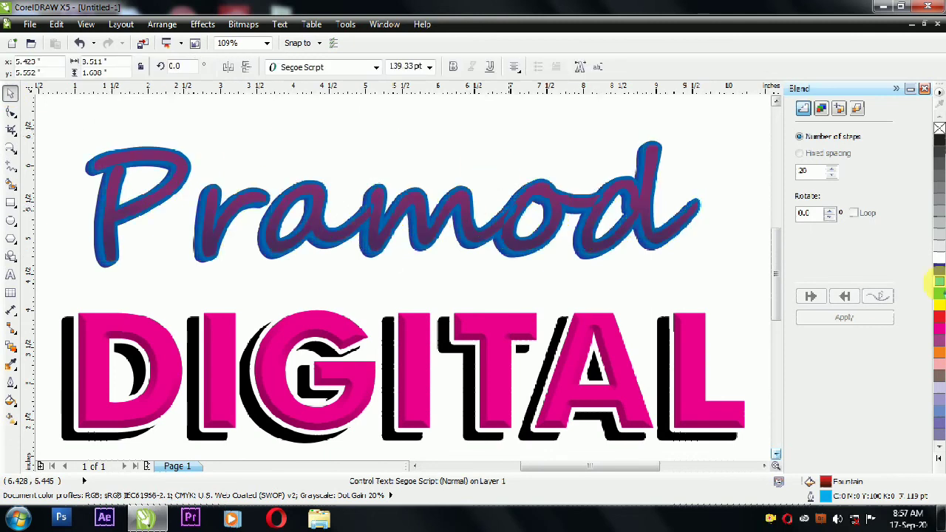
click(464, 155)
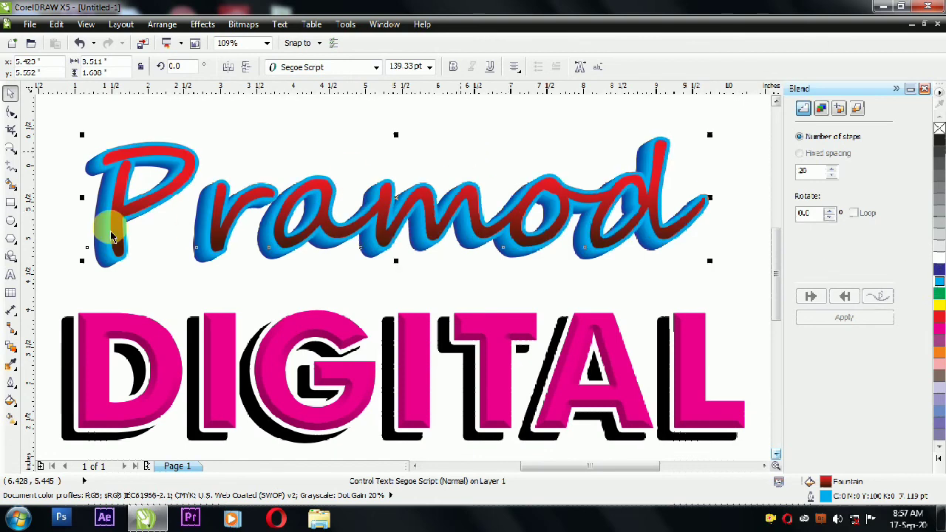
right_click(939, 257)
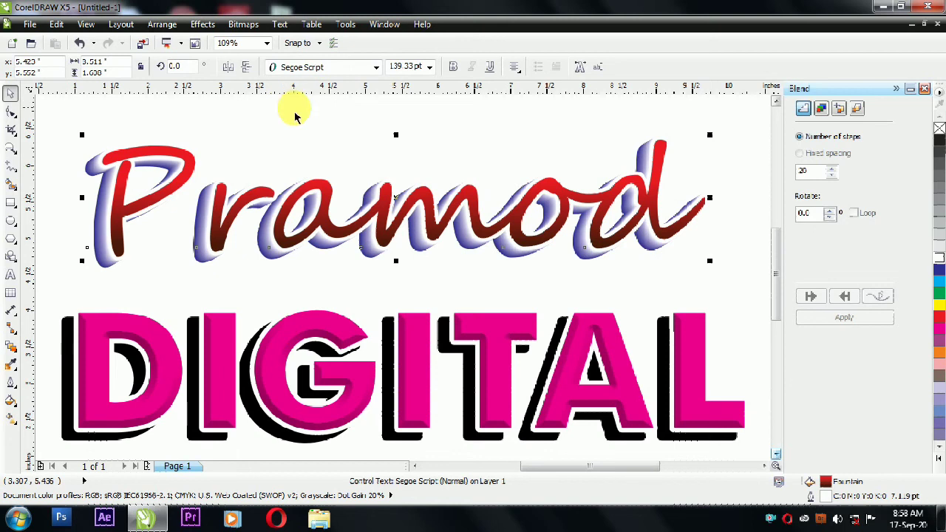
click(294, 116)
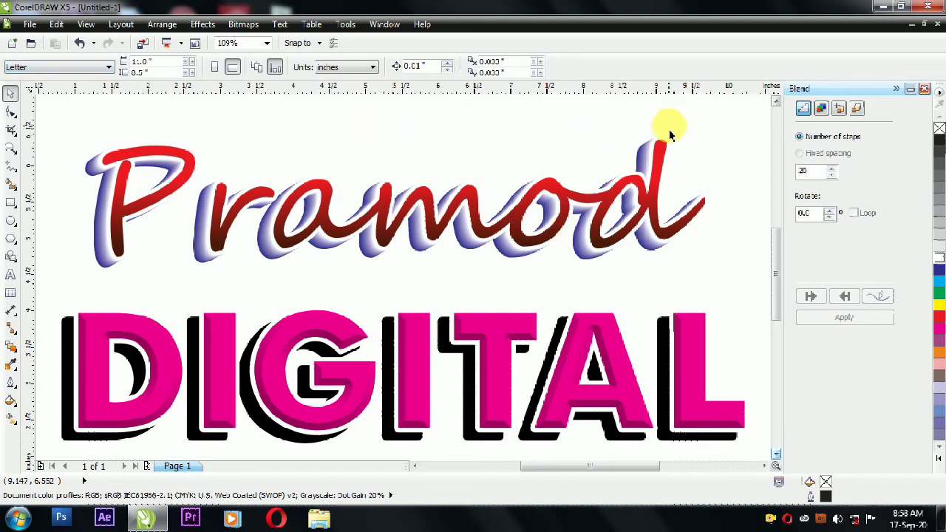
Step: Clear the blend between the upper text copies and set the font of both to Freehand521 BT
drag(715, 113, 62, 295)
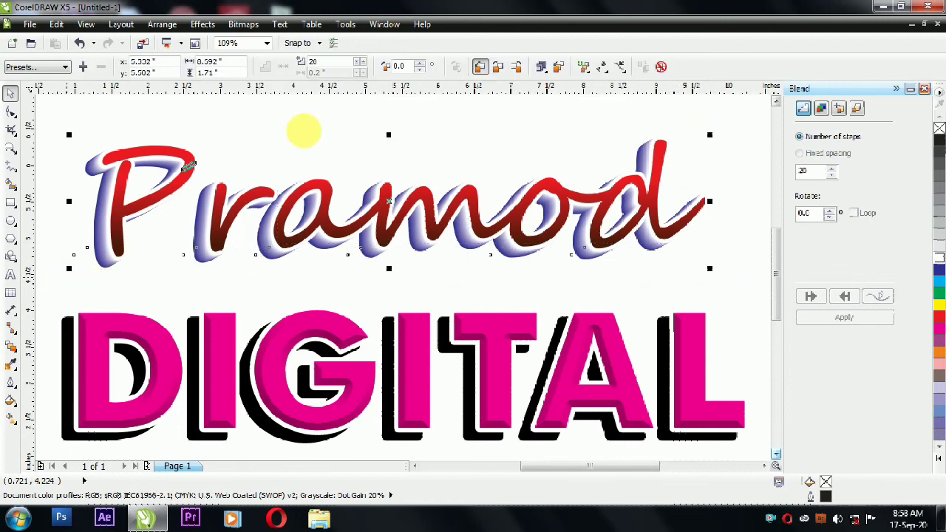
click(661, 66)
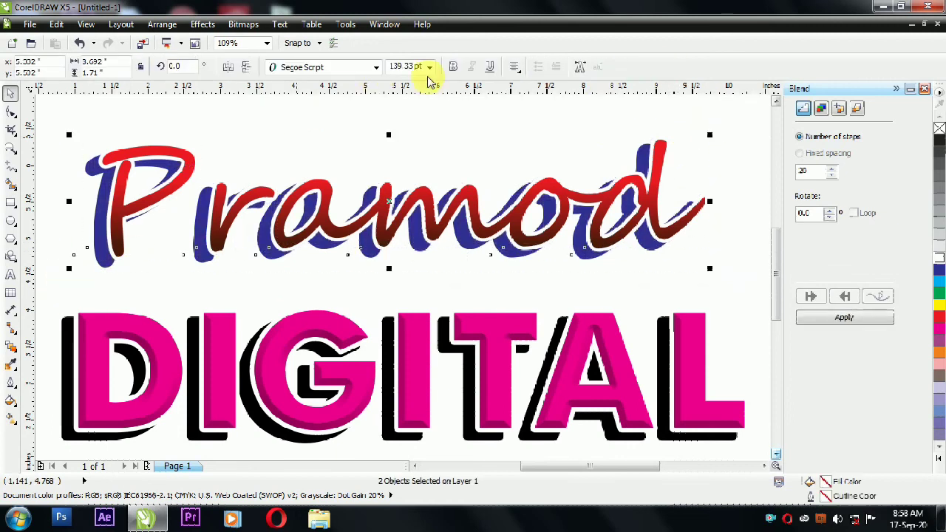
click(376, 67)
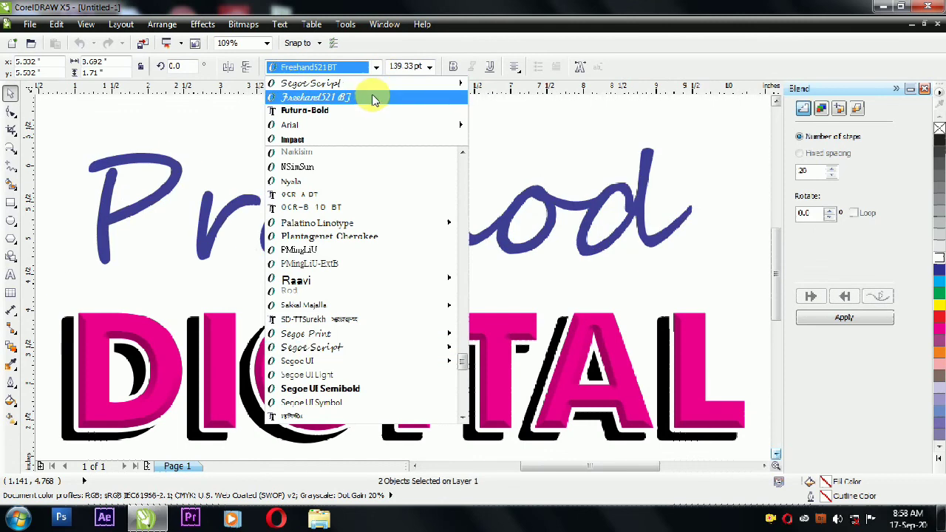
click(369, 97)
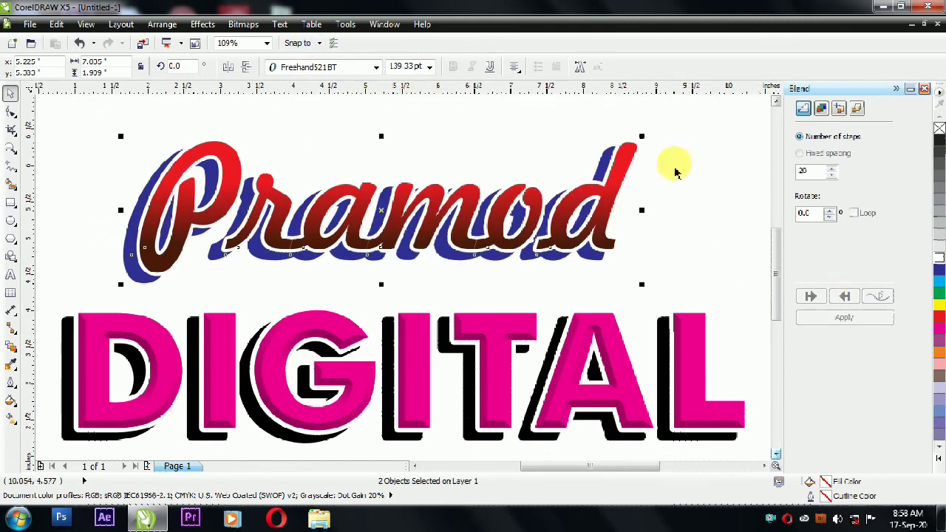
Step: Blend the gradient text with its blue copy again using 20 steps
drag(695, 122, 129, 295)
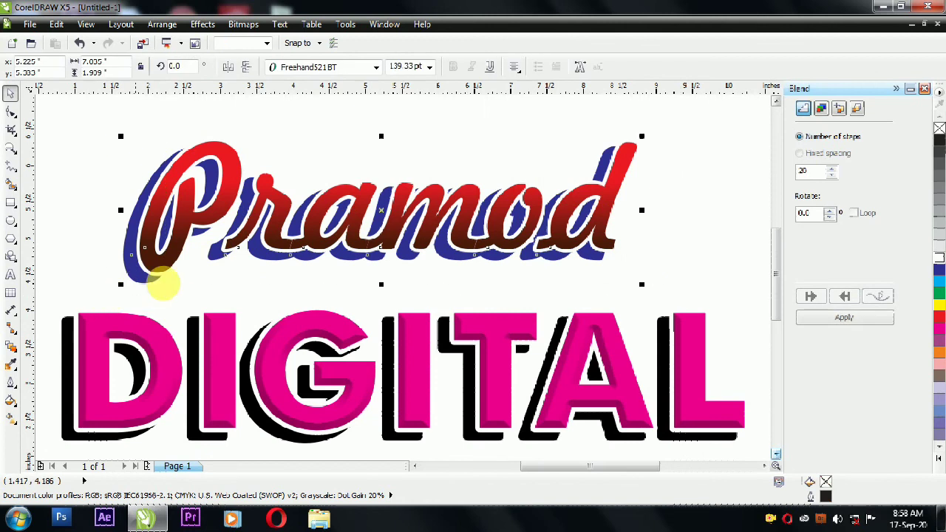
click(826, 323)
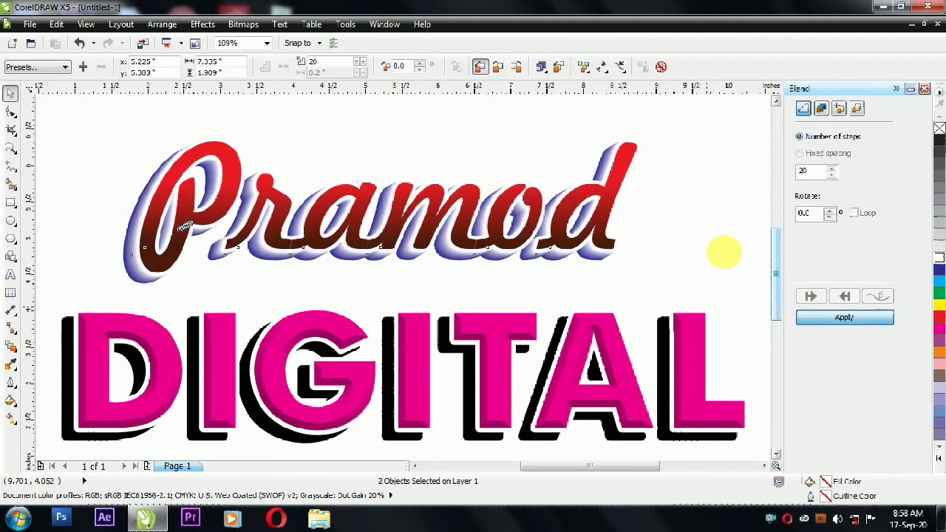
click(712, 218)
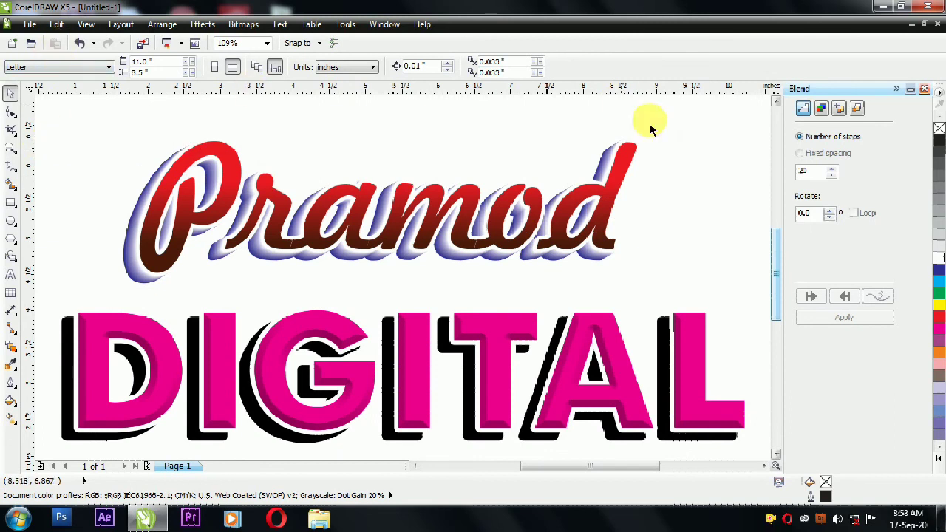
key(Tab)
key(Escape)
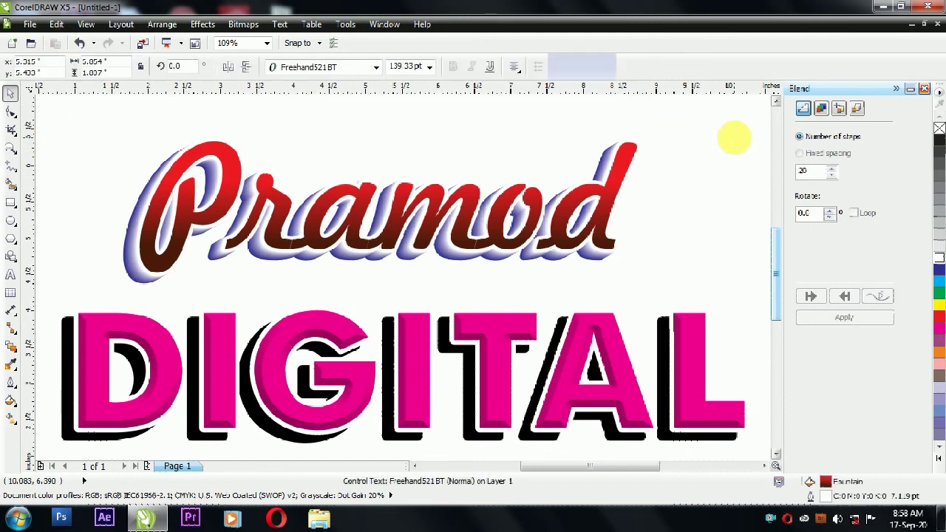